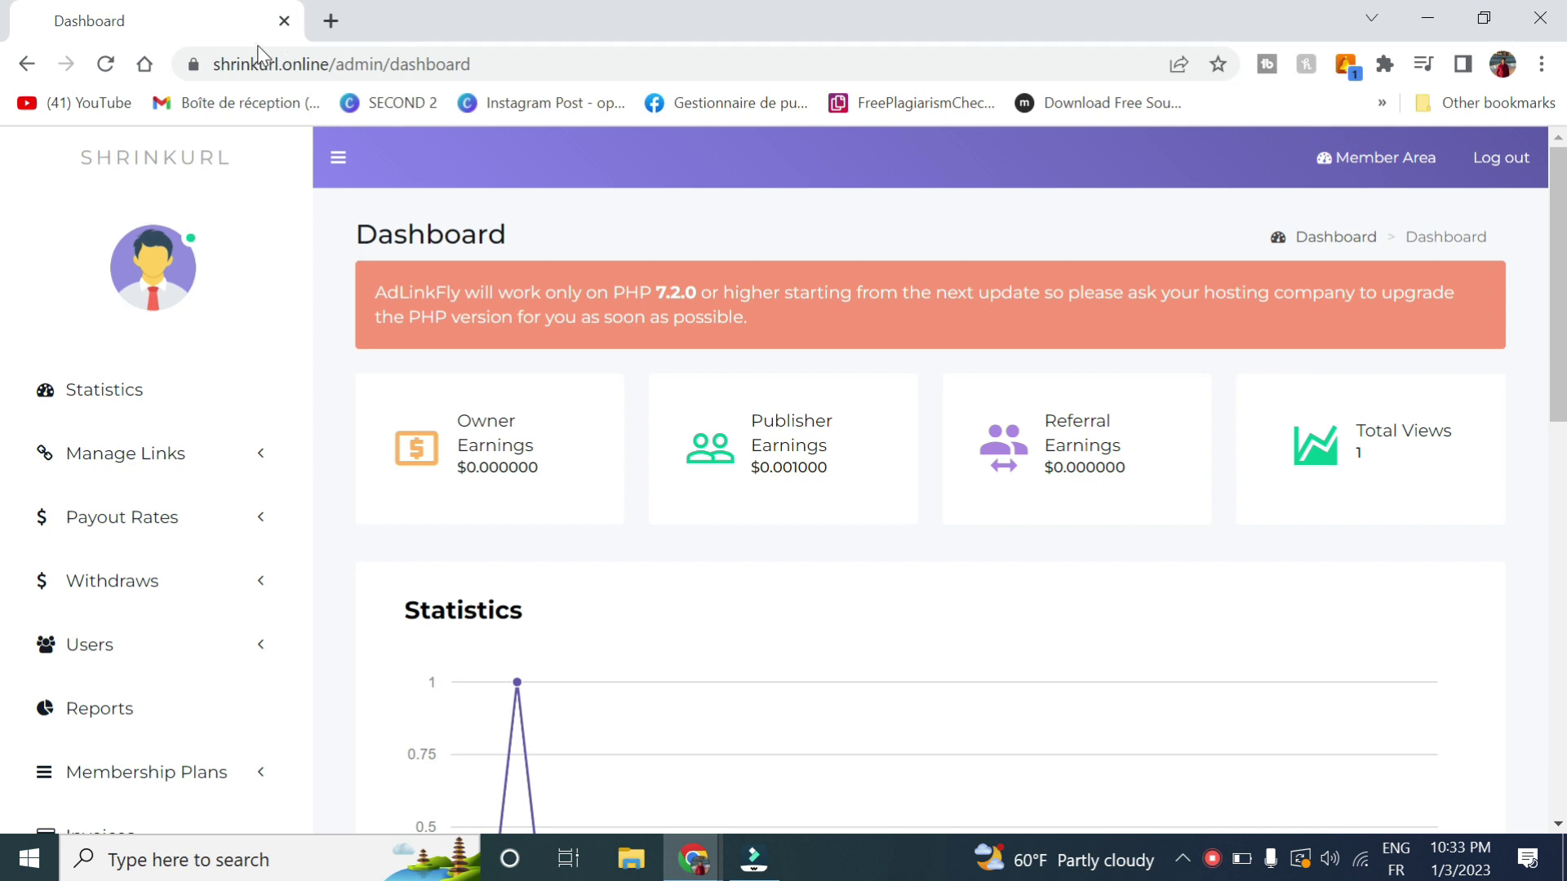
Select the shrinkurl.online part of the admin panel's page address
{"action": "left_click", "coordinate": [215, 64]}
{"action": "left_click_drag", "start_coordinate": [215, 64], "coordinate": [335, 77]}
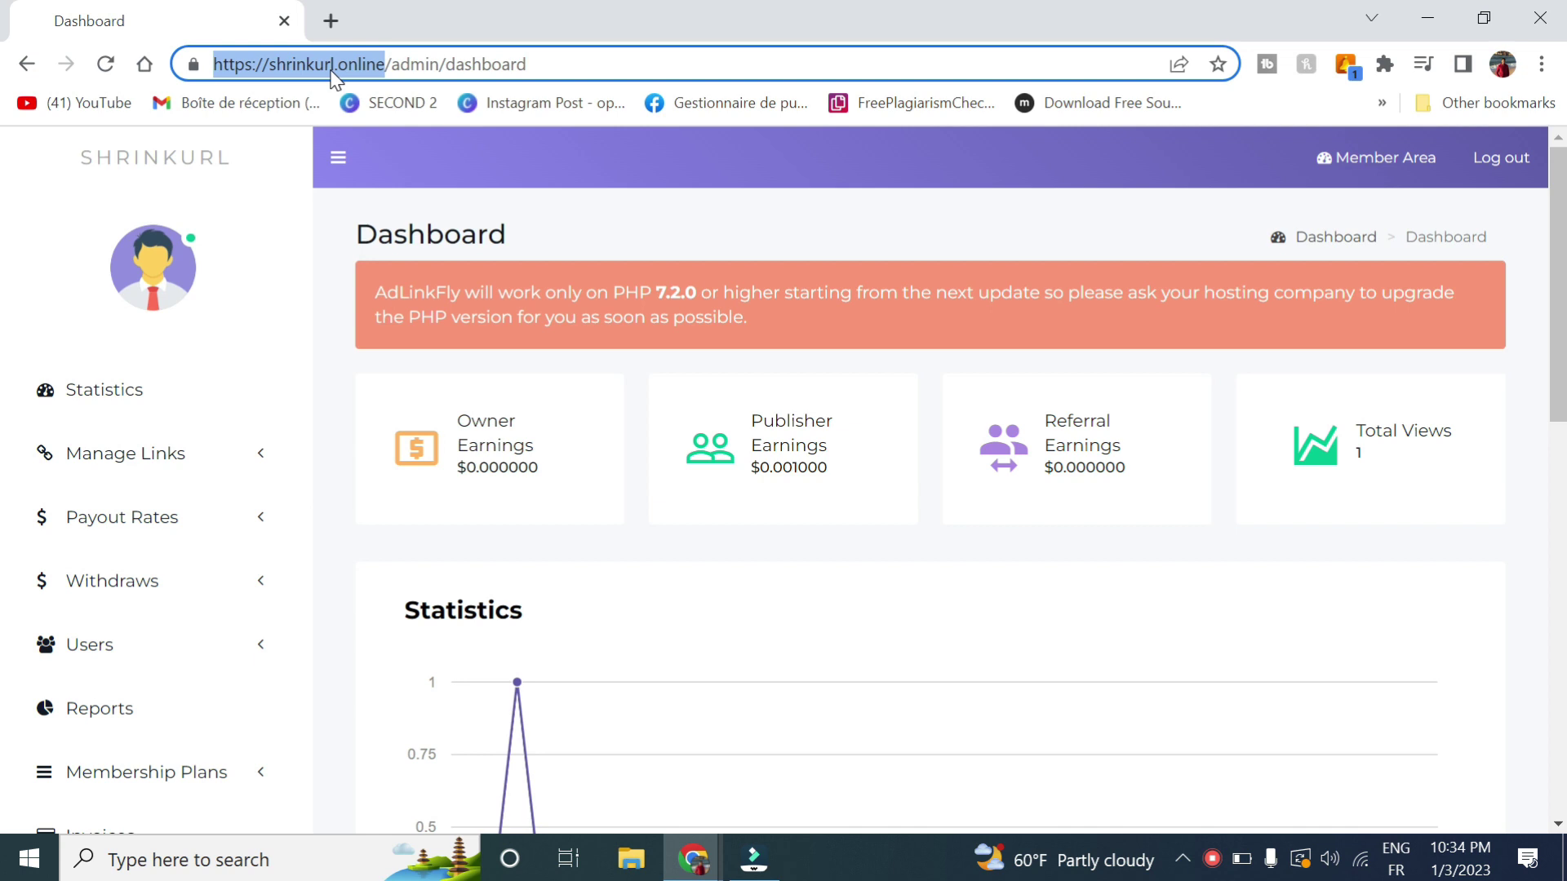
{"action": "scroll", "coordinate": [930, 482], "scroll_direction": "down", "scroll_amount": 3}
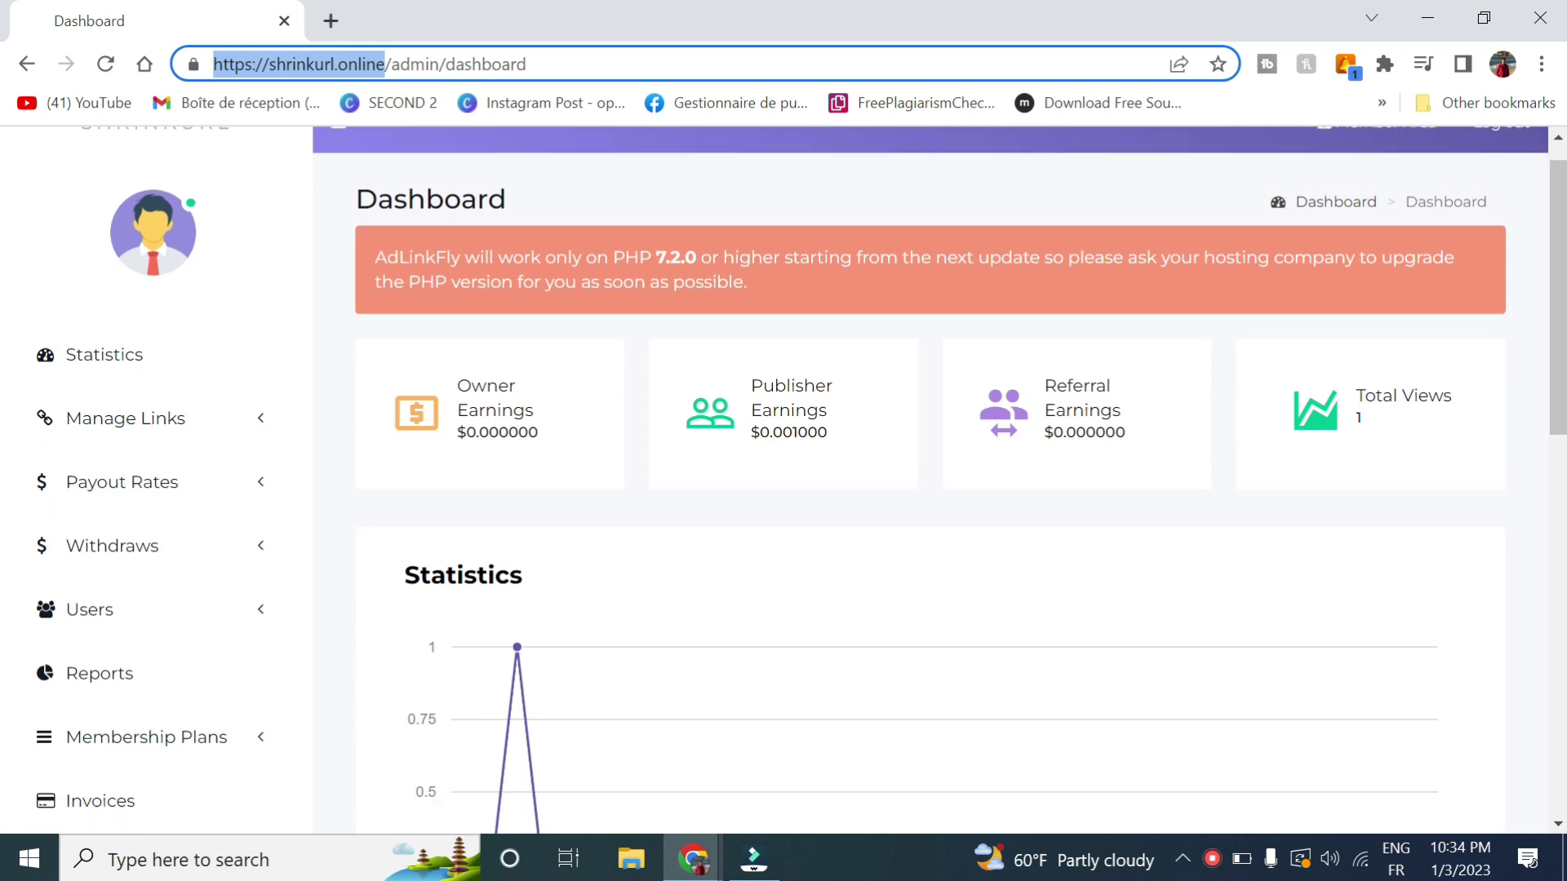
{"action": "scroll", "coordinate": [930, 482], "scroll_direction": "up", "scroll_amount": 3}
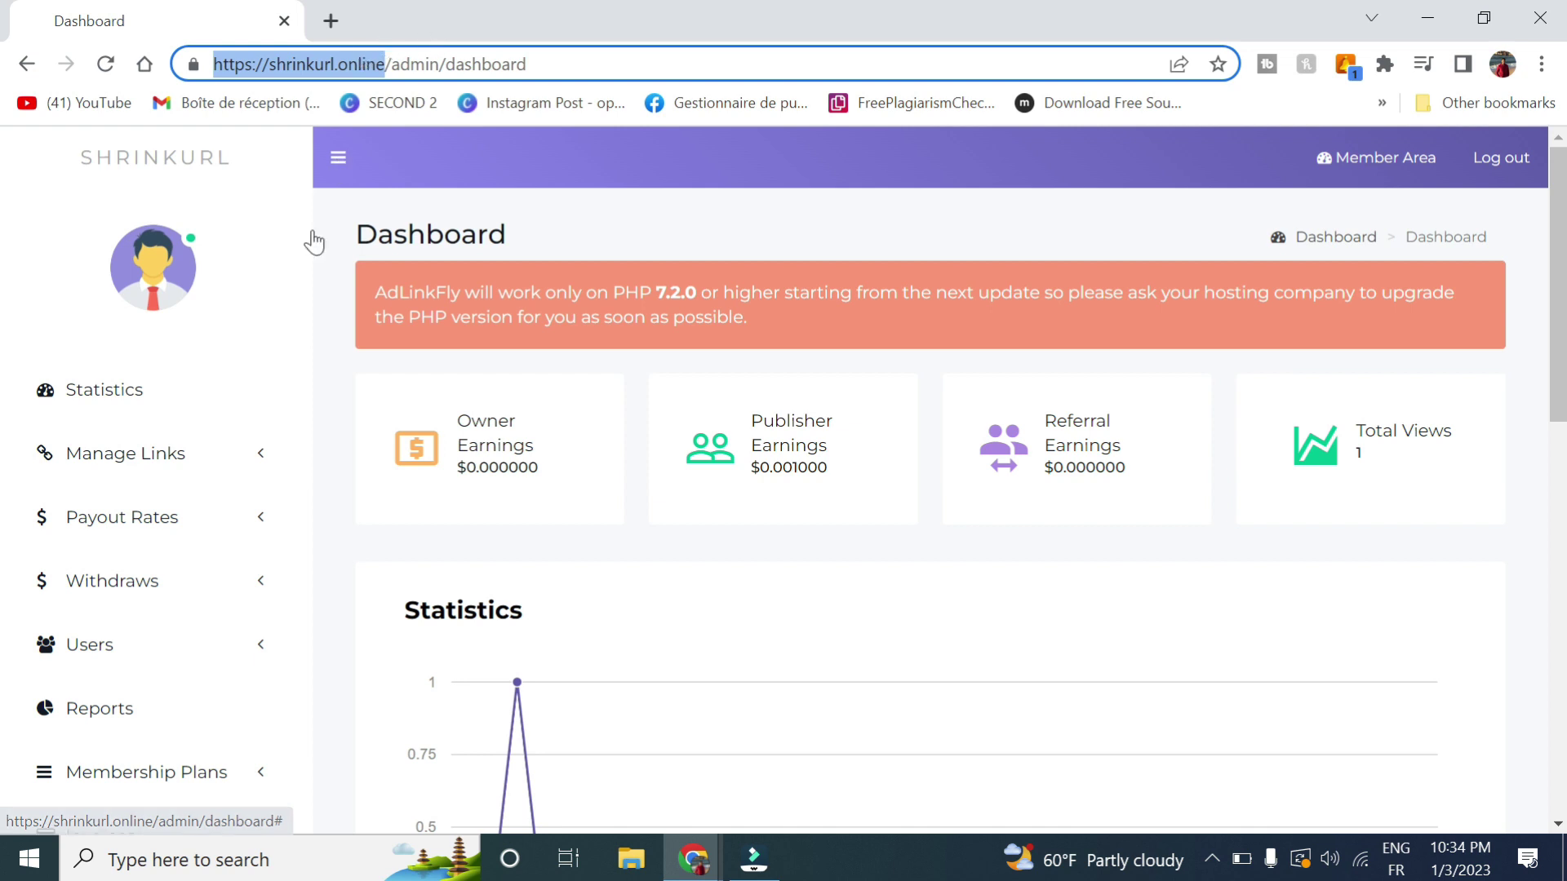
Open the admin panel's general Settings page from the Settings section
{"action": "scroll", "coordinate": [332, 563], "scroll_direction": "down", "scroll_amount": 3}
{"action": "scroll", "coordinate": [291, 661], "scroll_direction": "down", "scroll_amount": 4}
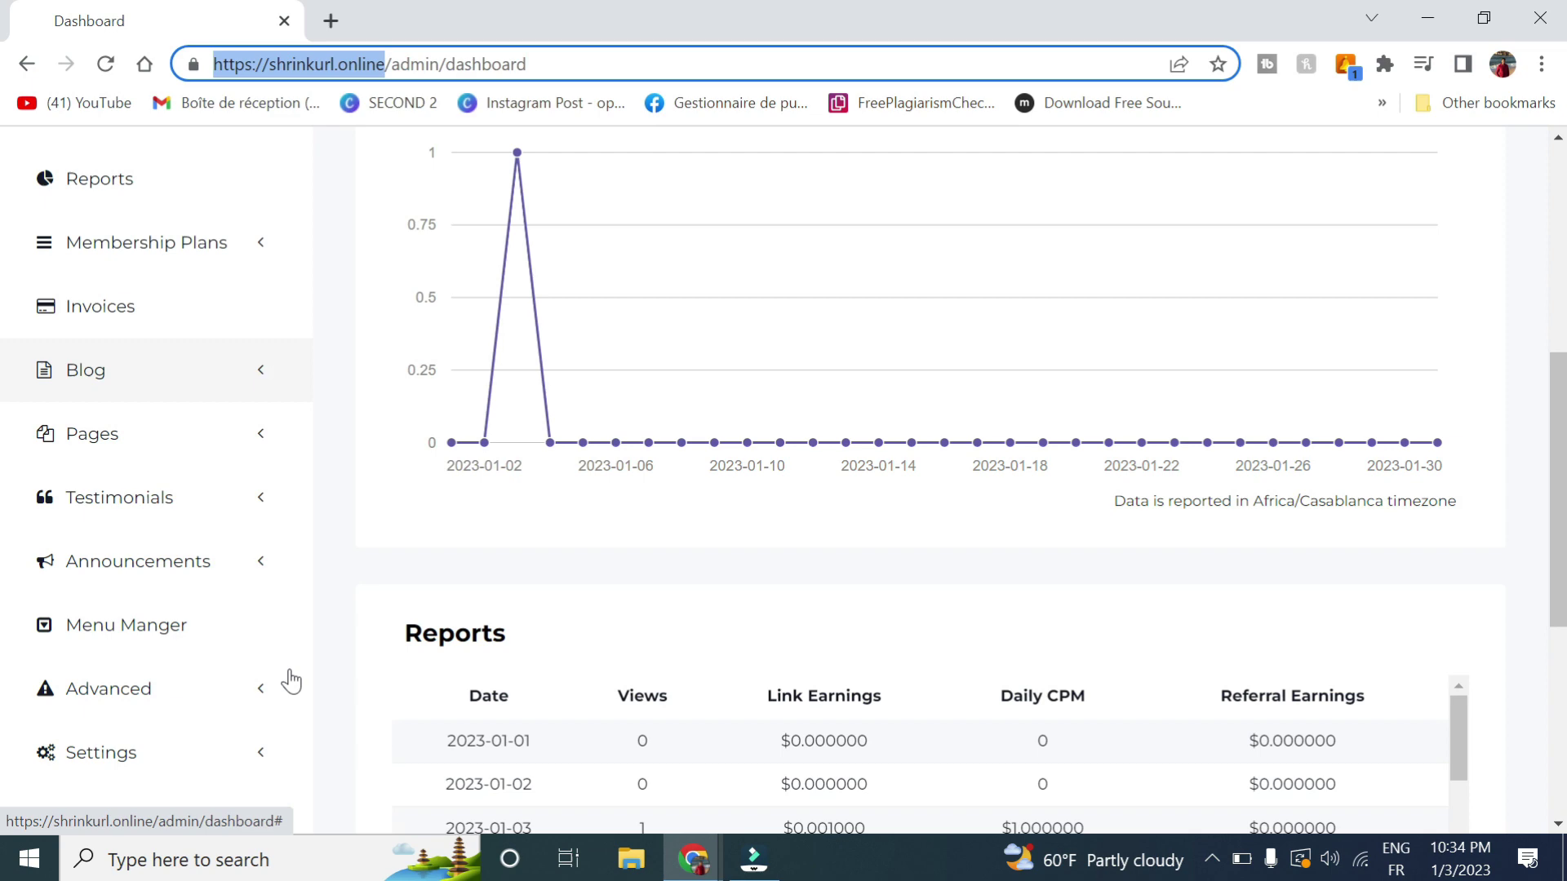
{"action": "left_click", "coordinate": [115, 671]}
{"action": "left_click", "coordinate": [115, 731]}
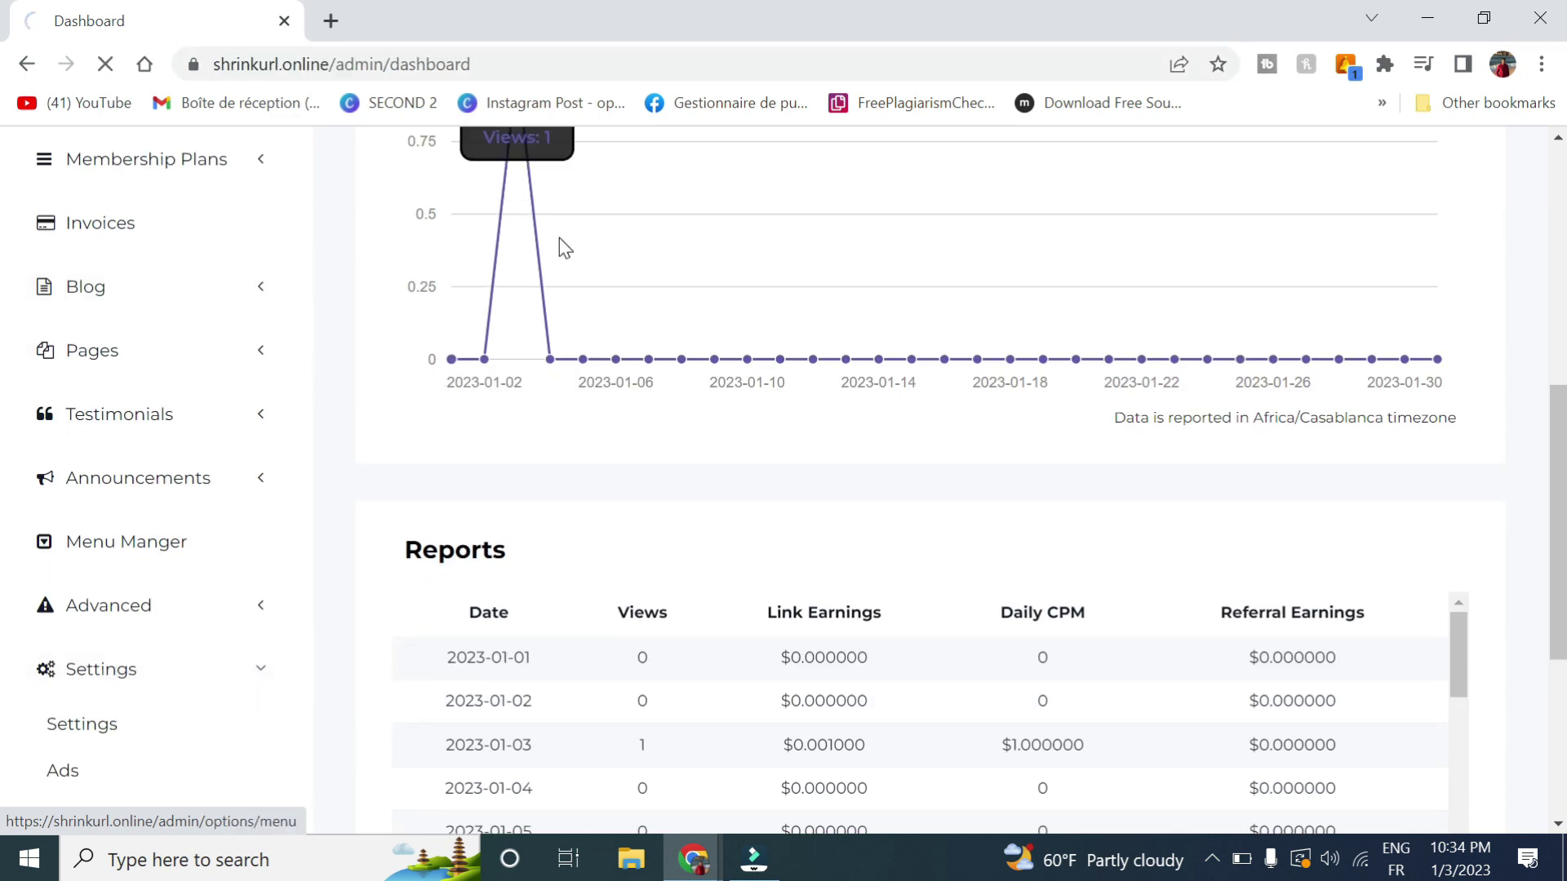
{"action": "scroll", "coordinate": [673, 617], "scroll_direction": "down", "scroll_amount": 16}
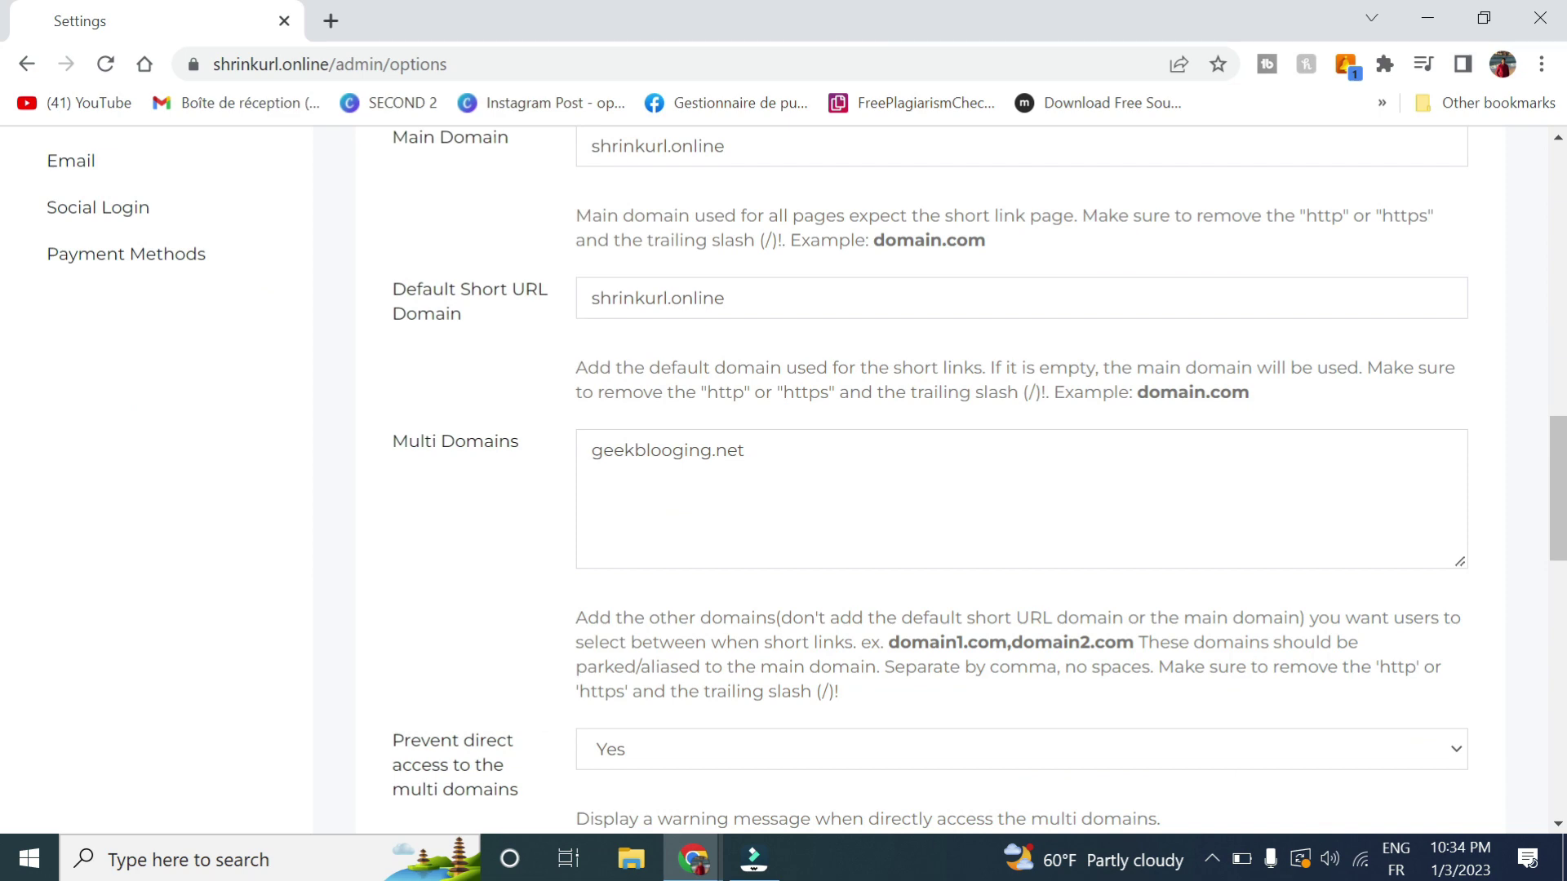
{"action": "scroll", "coordinate": [710, 552], "scroll_direction": "down", "scroll_amount": 3}
{"action": "scroll", "coordinate": [710, 552], "scroll_direction": "up", "scroll_amount": 5}
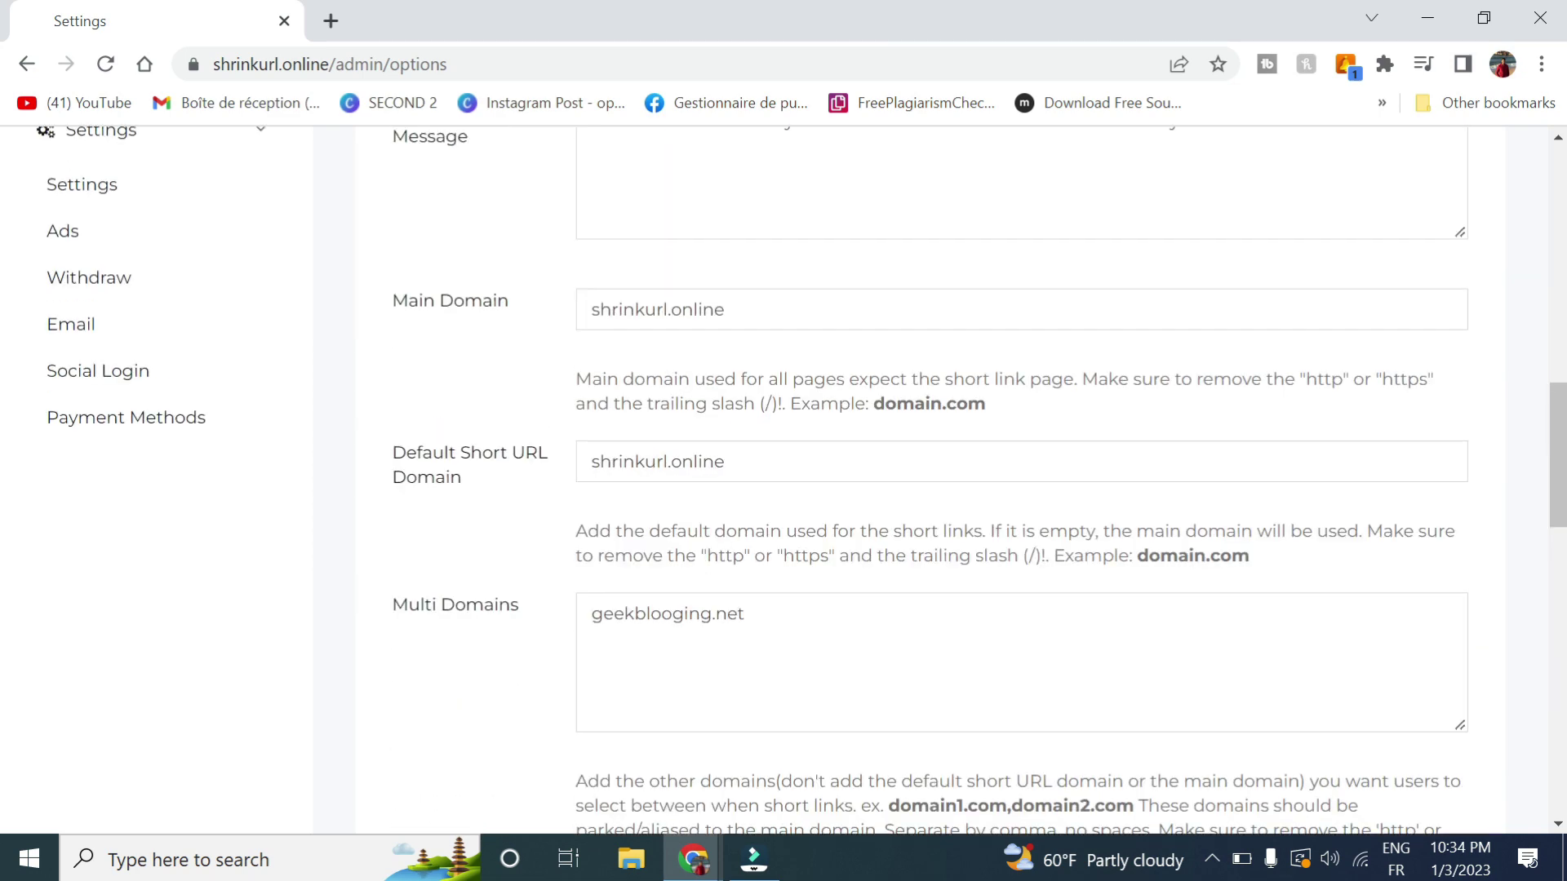
Locate the Main Domain, Default Short URL Domain and Multi Domains fields, with the caret after geekblogging.net
{"action": "left_click_drag", "start_coordinate": [408, 300], "coordinate": [509, 302]}
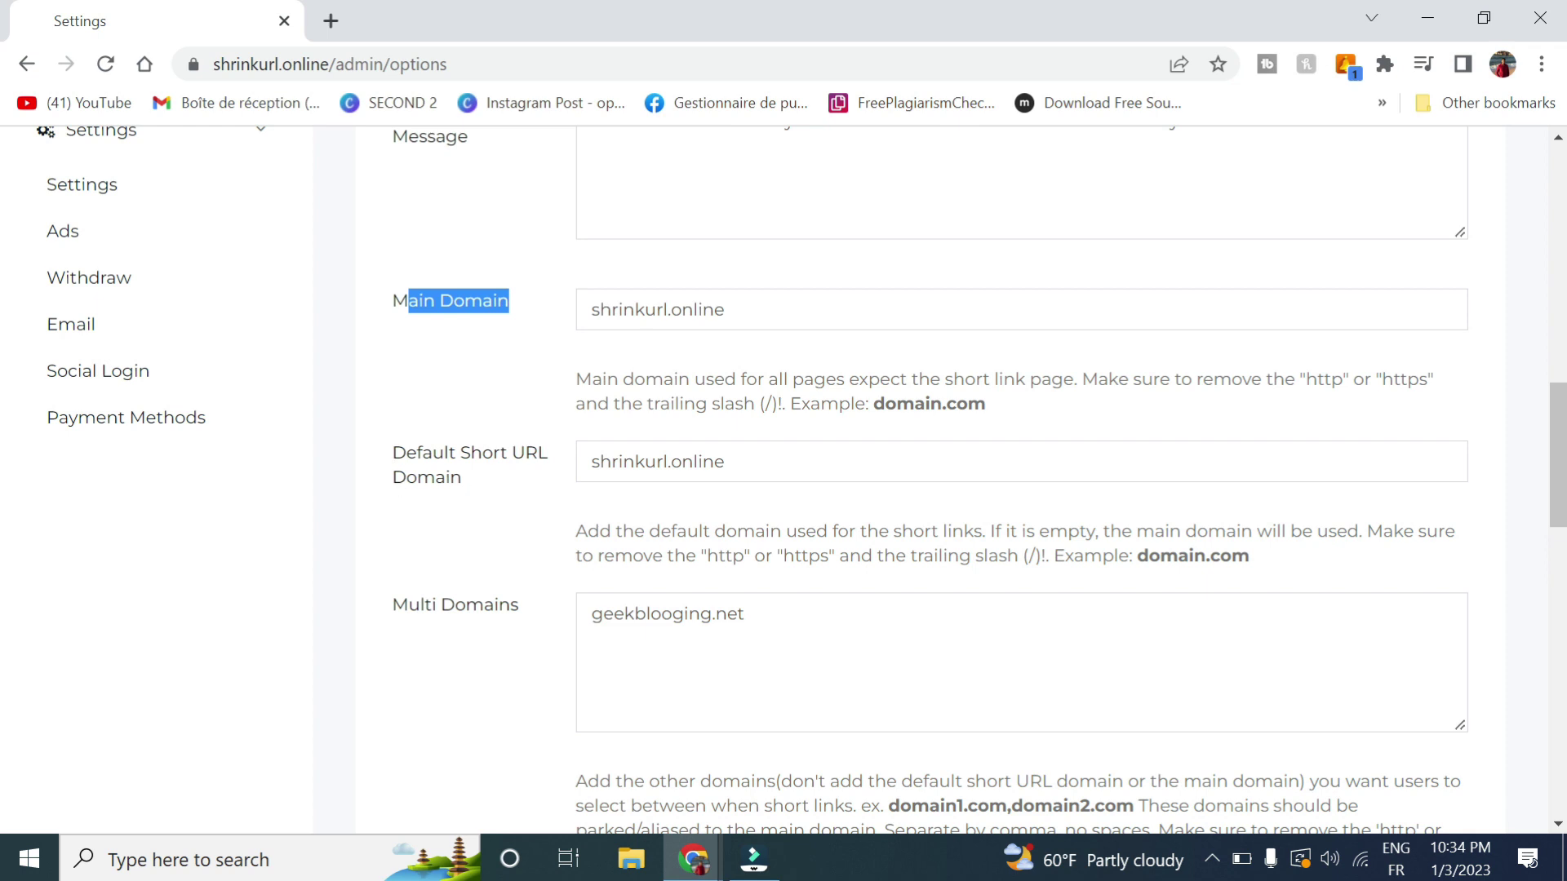
{"action": "left_click_drag", "start_coordinate": [393, 451], "coordinate": [529, 501]}
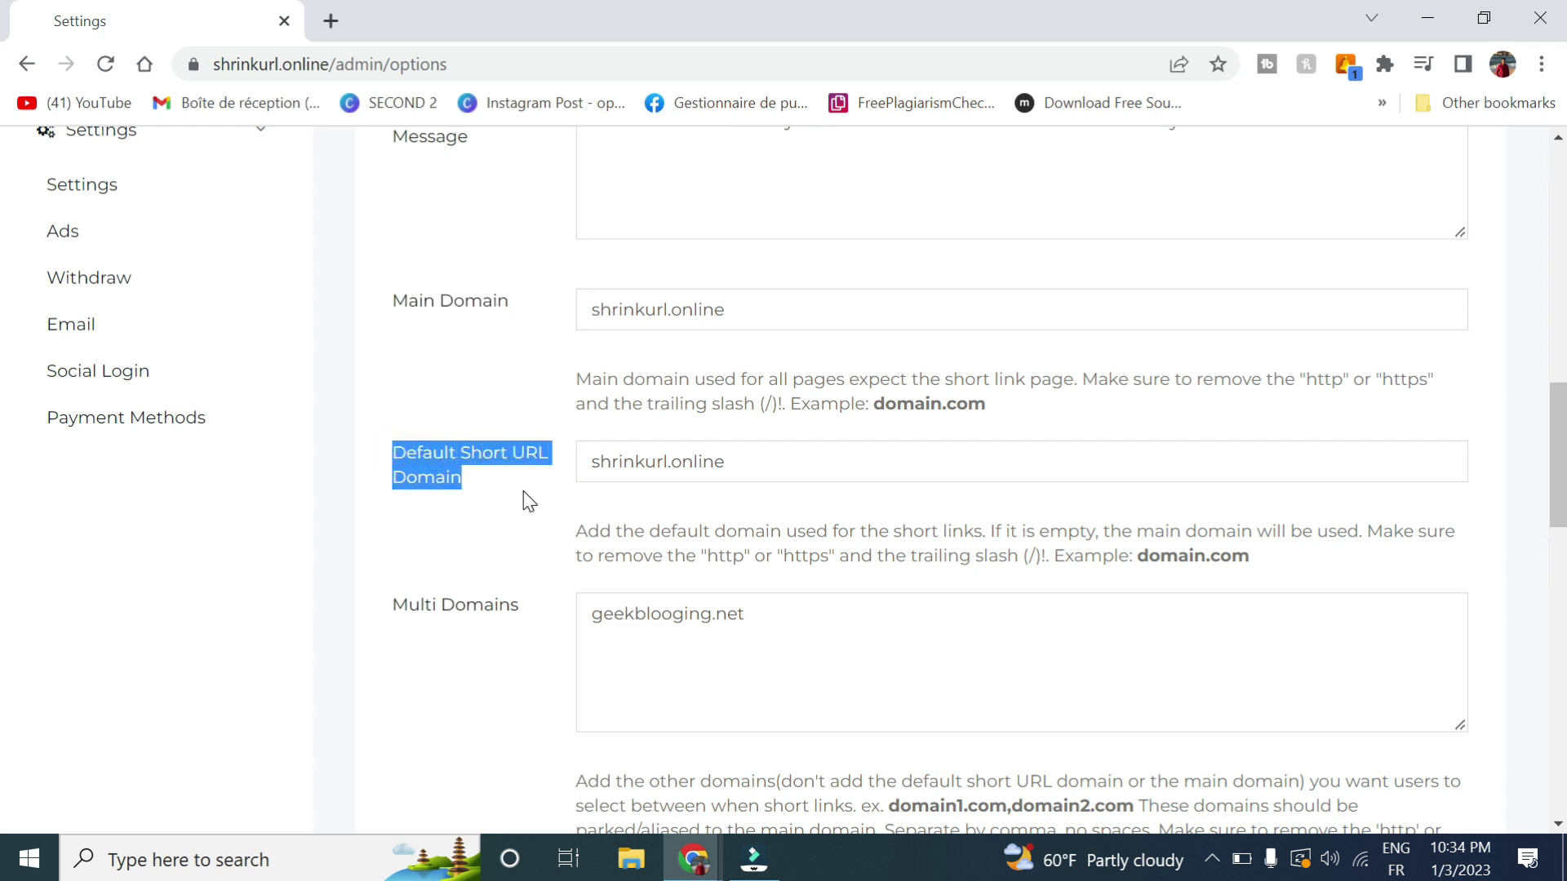
{"action": "left_click_drag", "start_coordinate": [392, 605], "coordinate": [484, 606]}
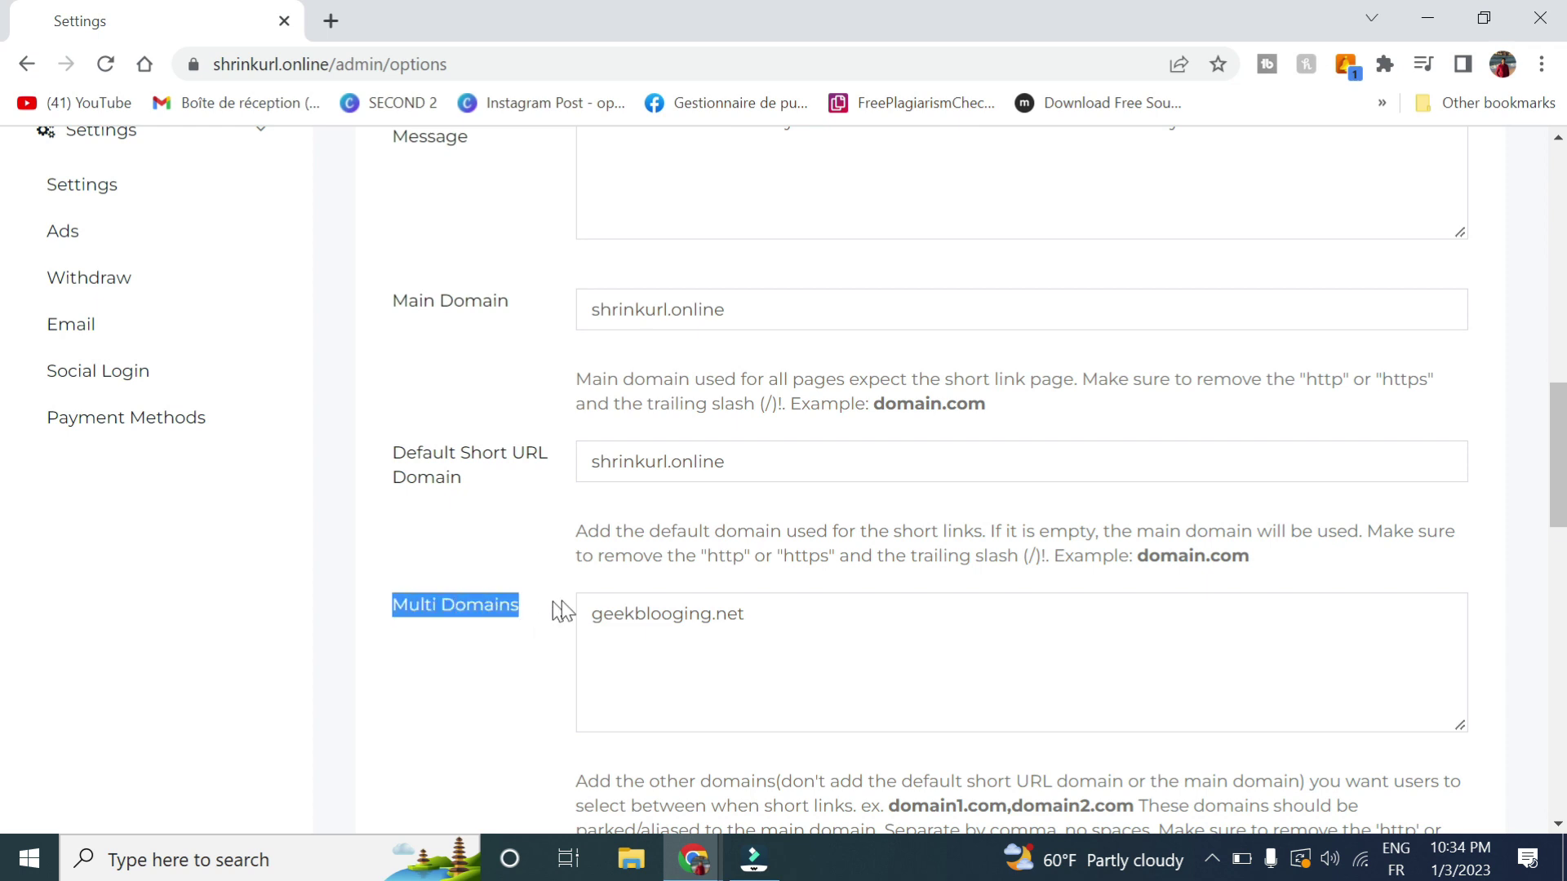
{"action": "left_click", "coordinate": [747, 613]}
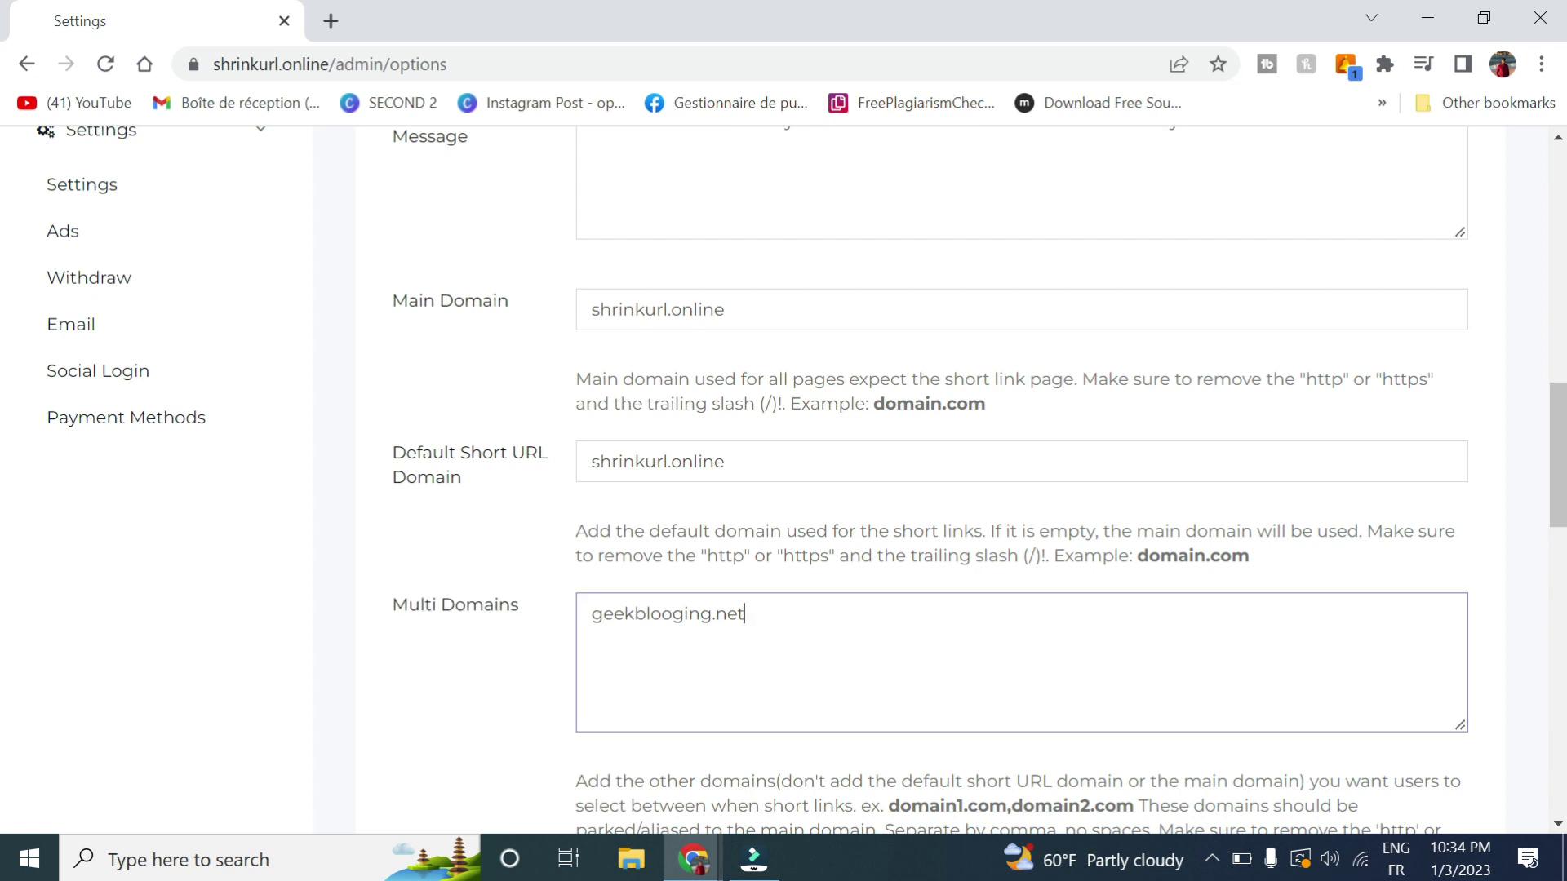
Load GoDaddy in a new tab to list geekblogging.com and geekblogging.online, keeping a spare empty tab
{"action": "left_click", "coordinate": [330, 21]}
{"action": "type", "text": "go"}
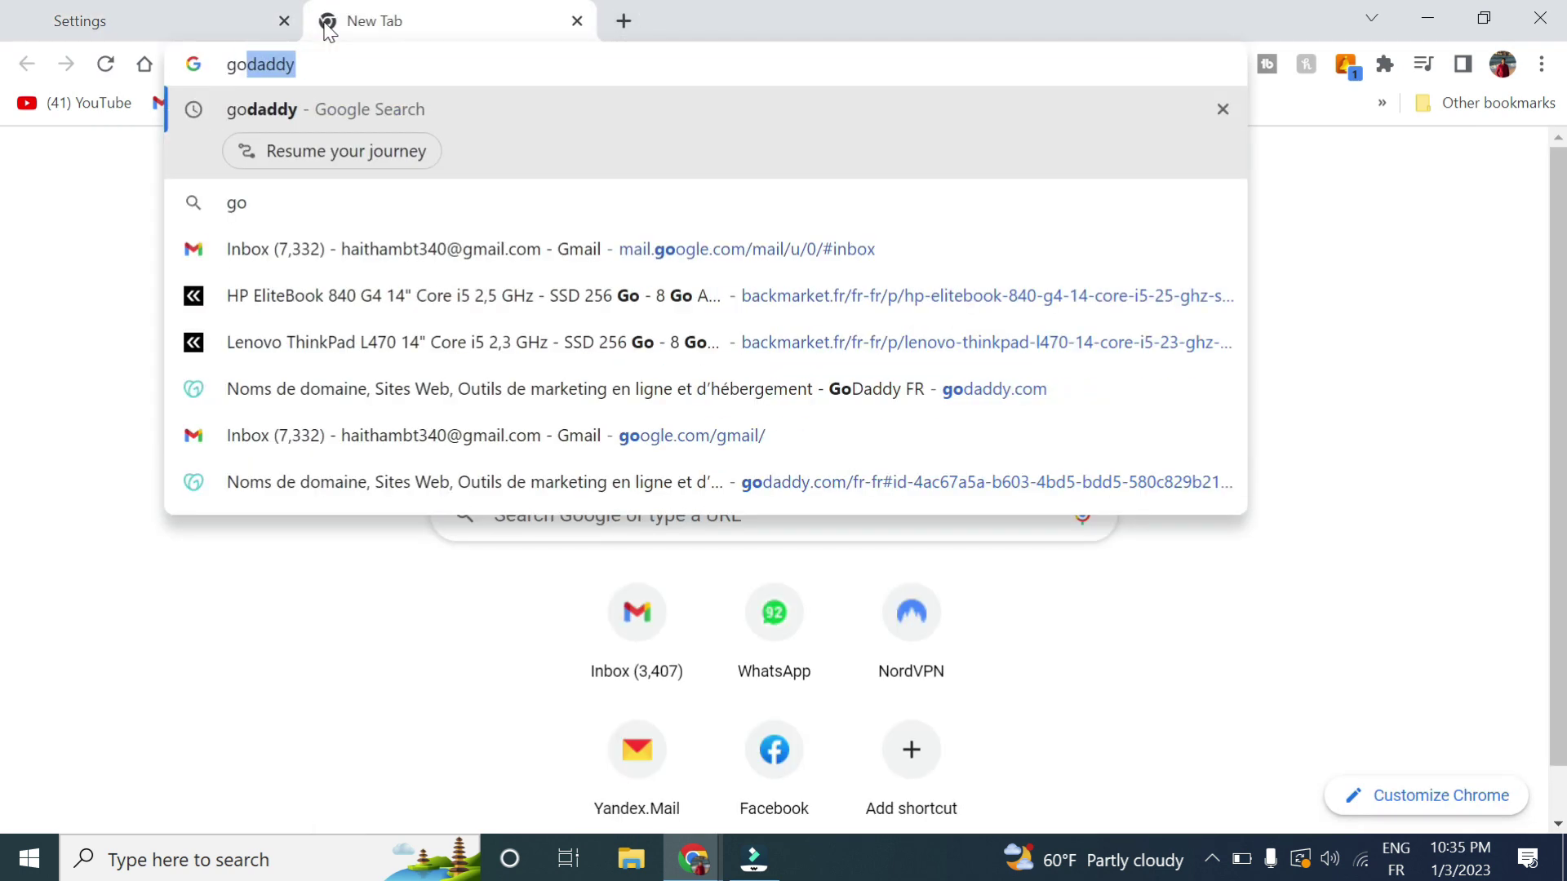
{"action": "key", "text": "Return"}
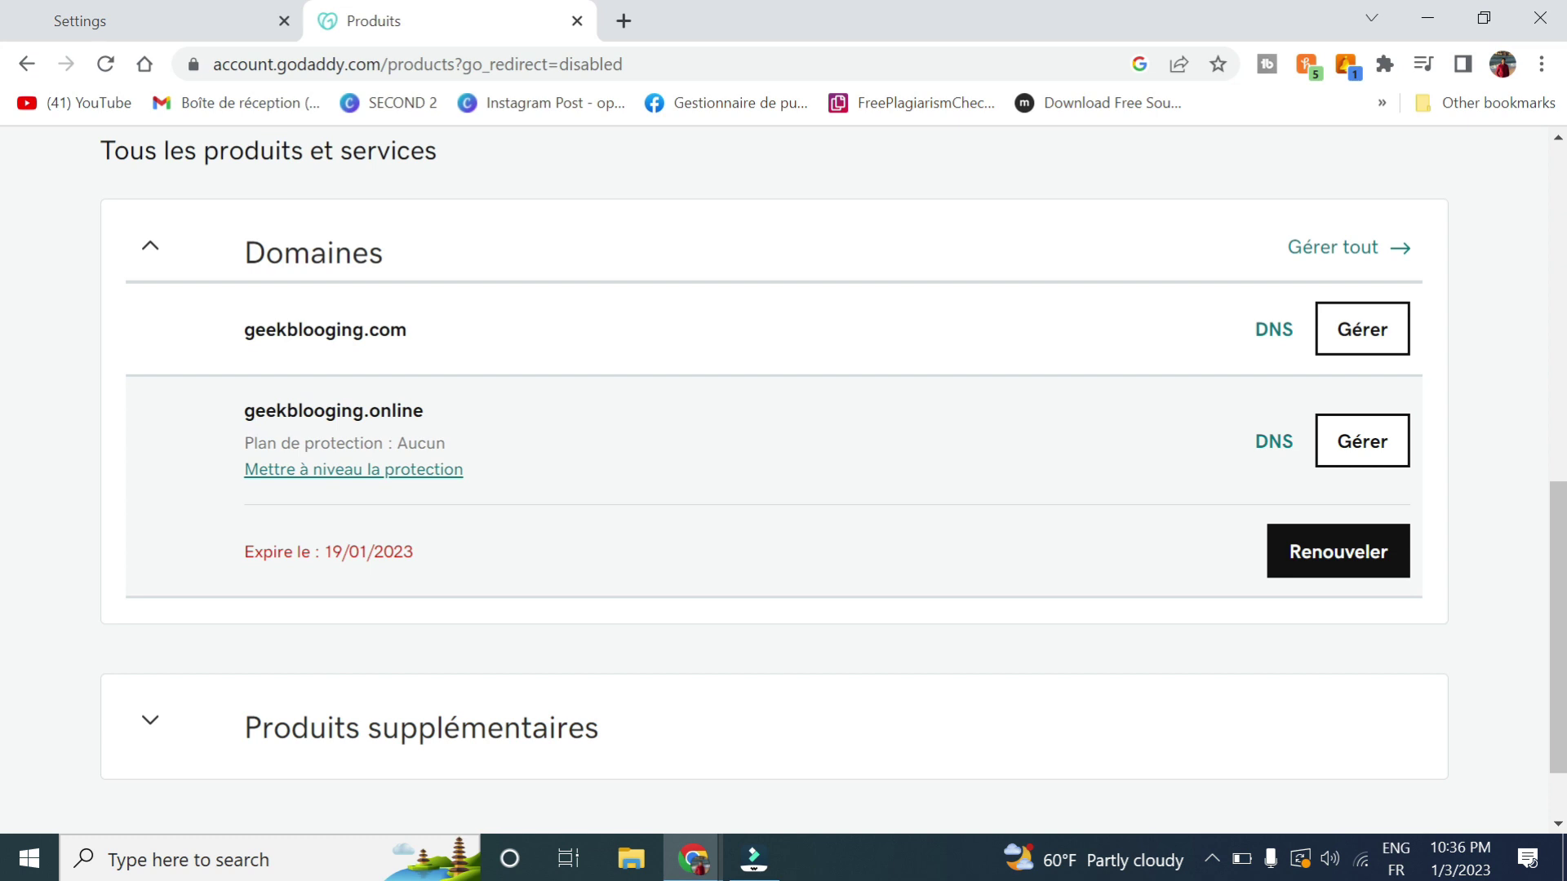
{"action": "left_click", "coordinate": [624, 18]}
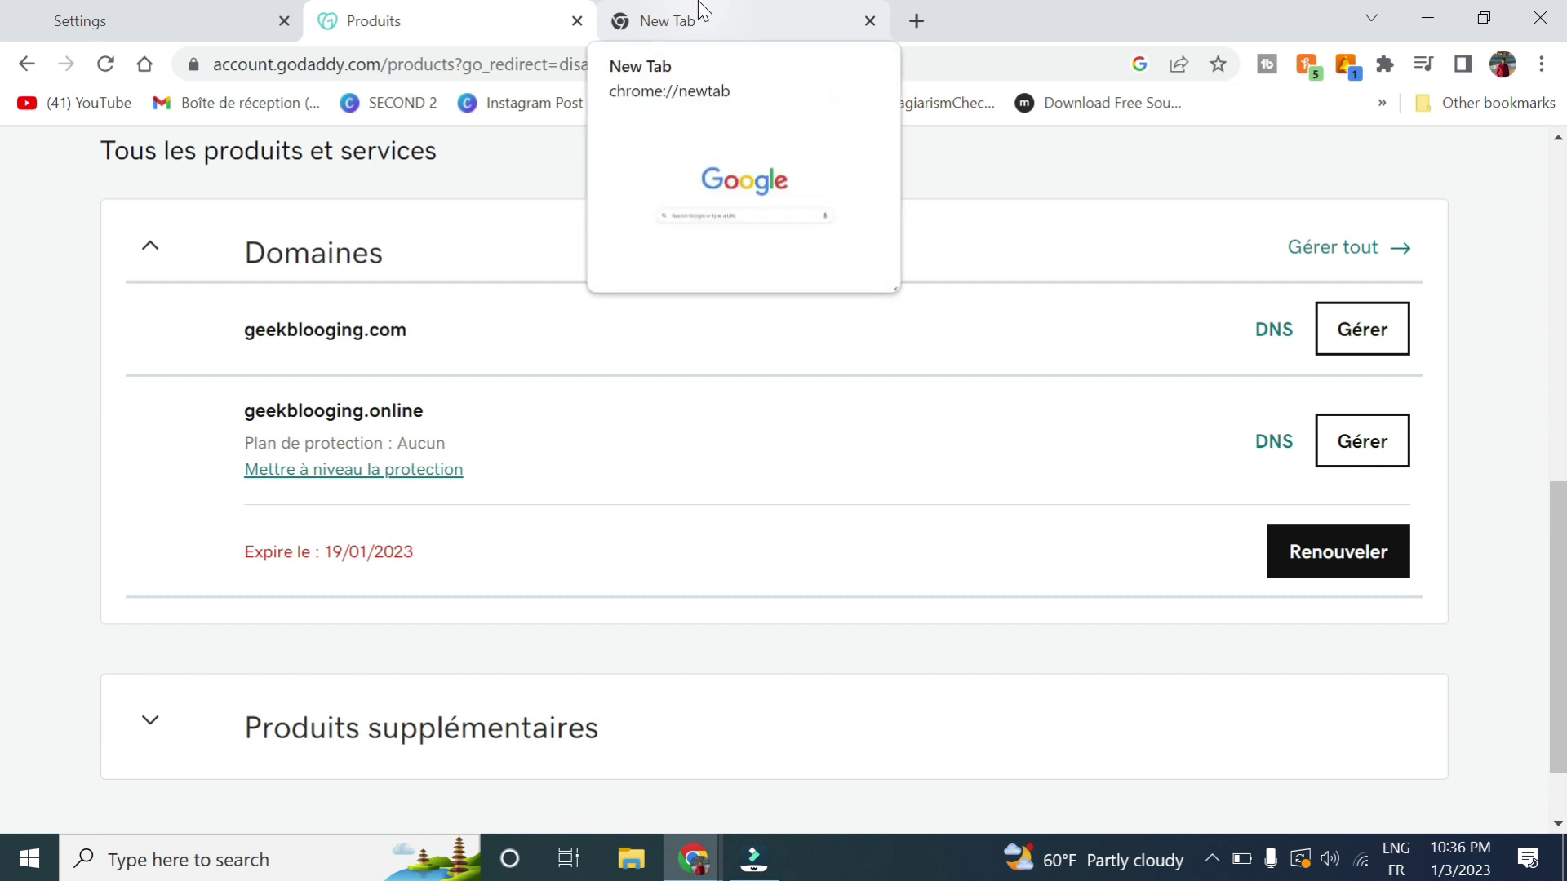
{"action": "left_click", "coordinate": [700, 11]}
{"action": "left_click", "coordinate": [583, 10]}
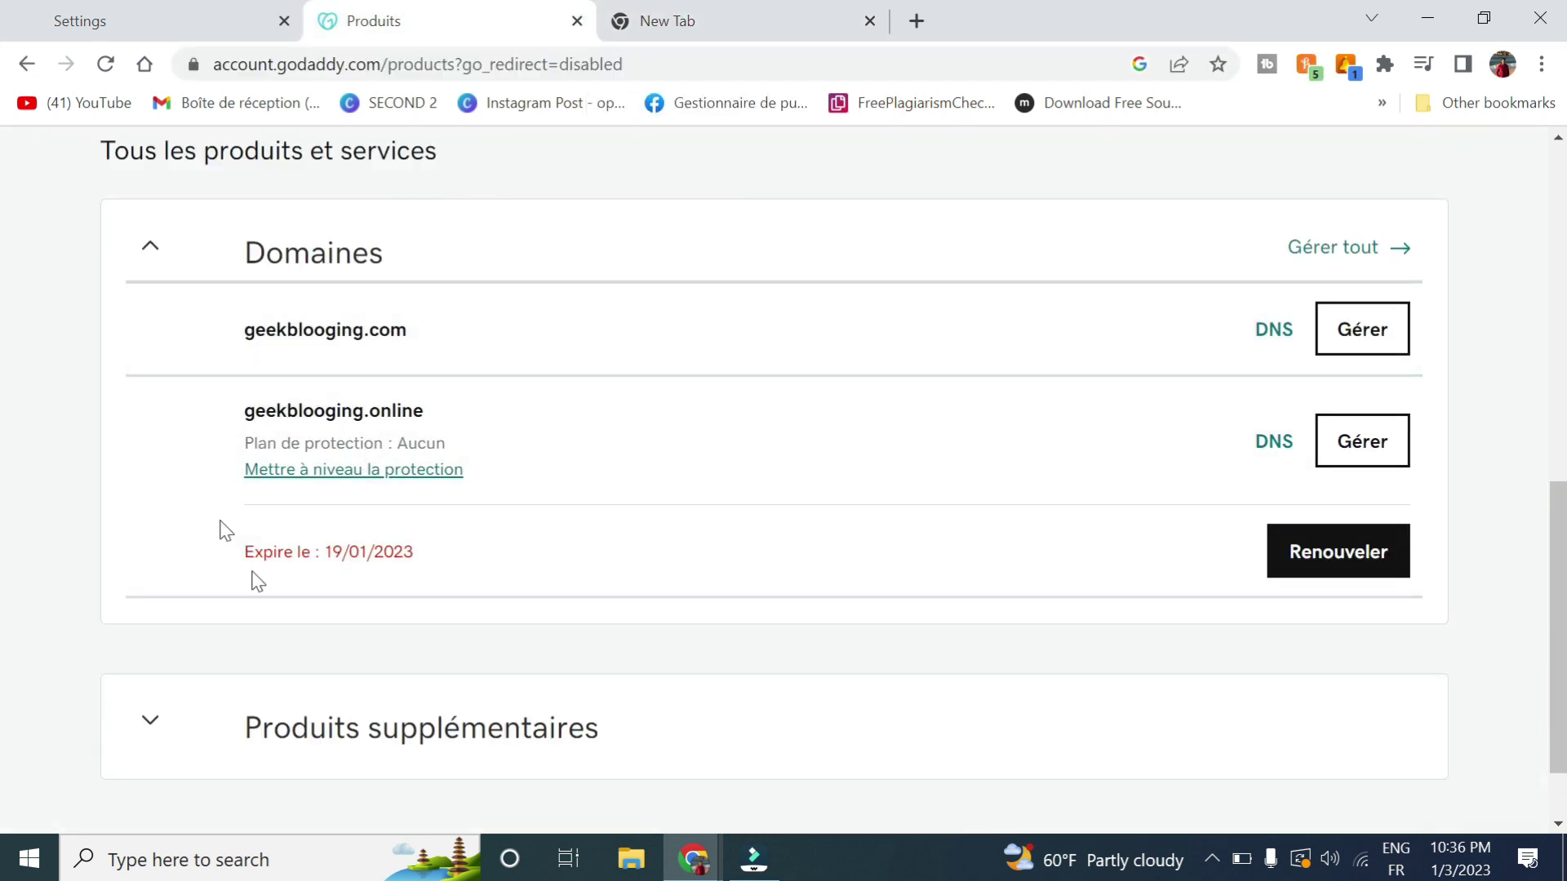
Open geekblogging.online's DNS page and highlight its name servers ns1 and ns2.dns-parking.com
{"action": "left_click", "coordinate": [1271, 443]}
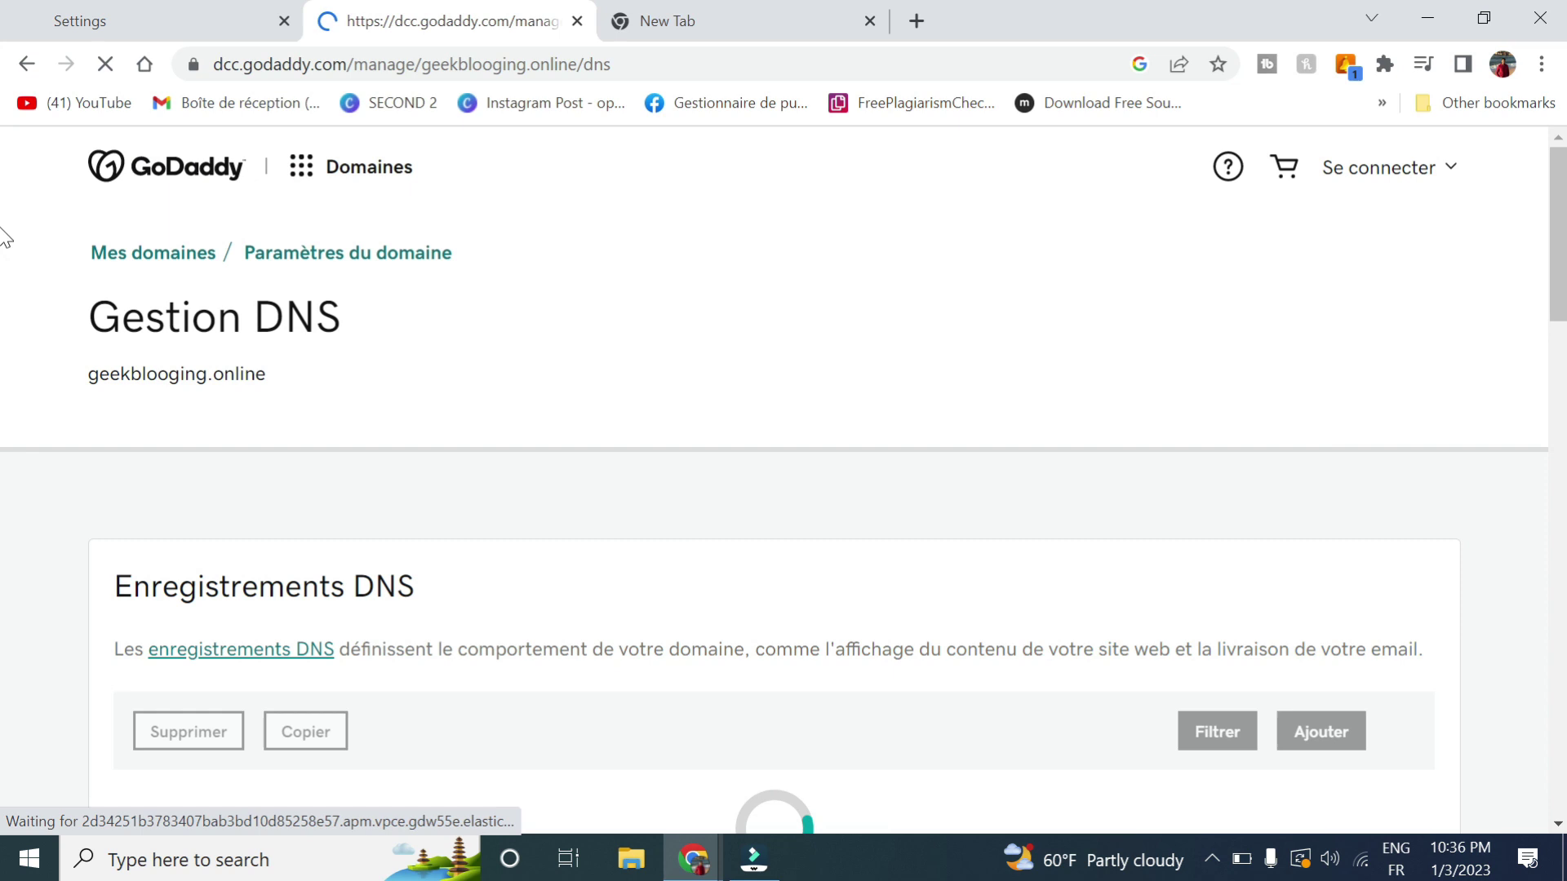
{"action": "scroll", "coordinate": [7, 244], "scroll_direction": "down", "scroll_amount": 5}
{"action": "scroll", "coordinate": [7, 483], "scroll_direction": "down", "scroll_amount": 5}
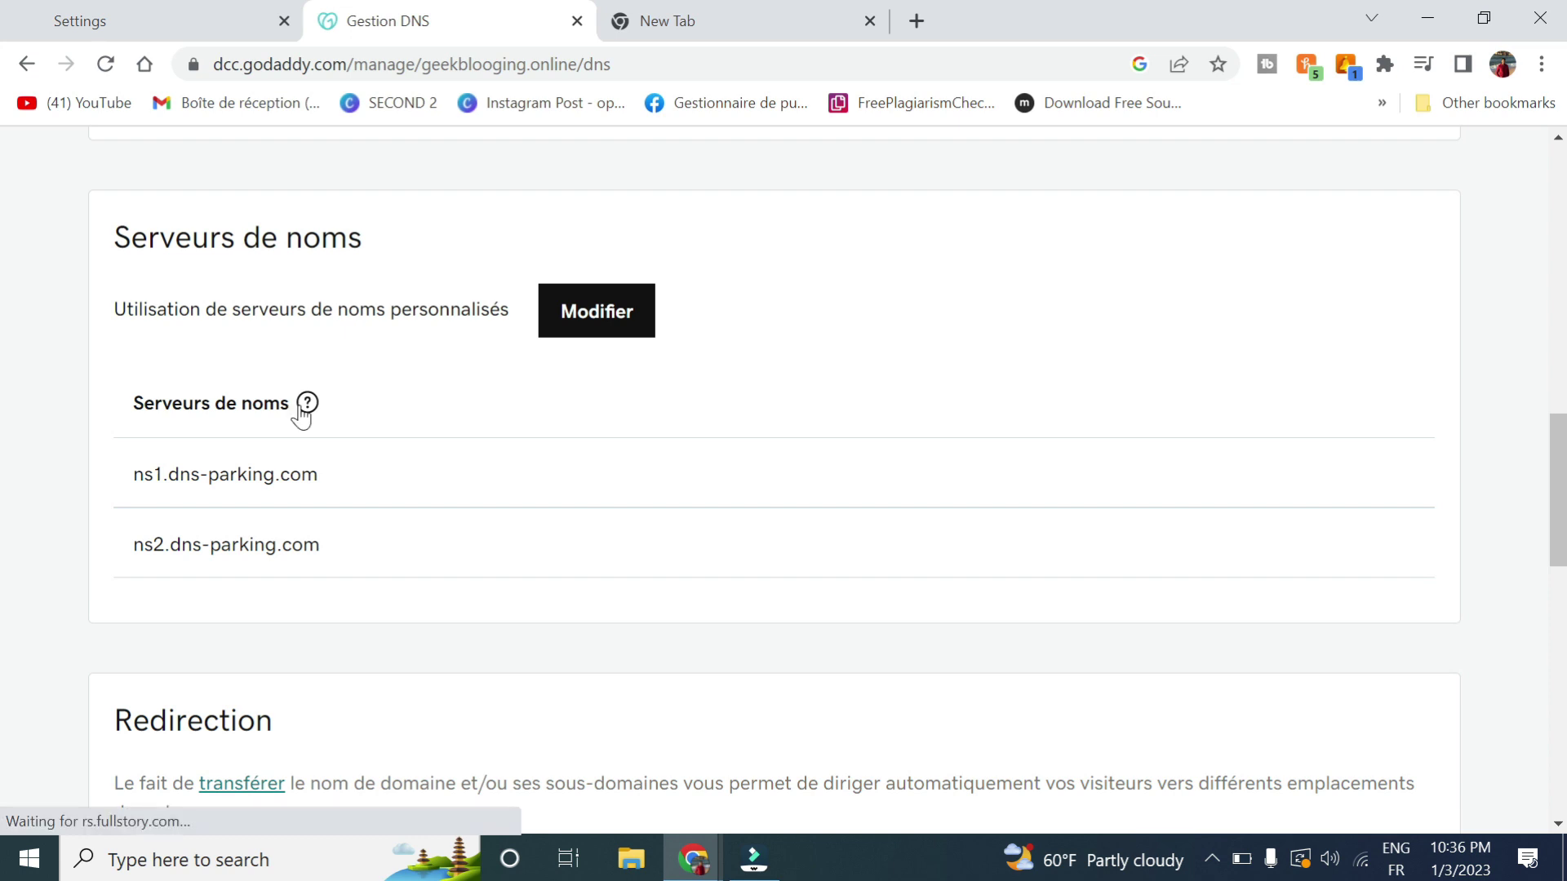
{"action": "left_click_drag", "start_coordinate": [321, 476], "coordinate": [237, 475]}
{"action": "left_click", "coordinate": [160, 461]}
{"action": "left_click_drag", "start_coordinate": [139, 475], "coordinate": [329, 497]}
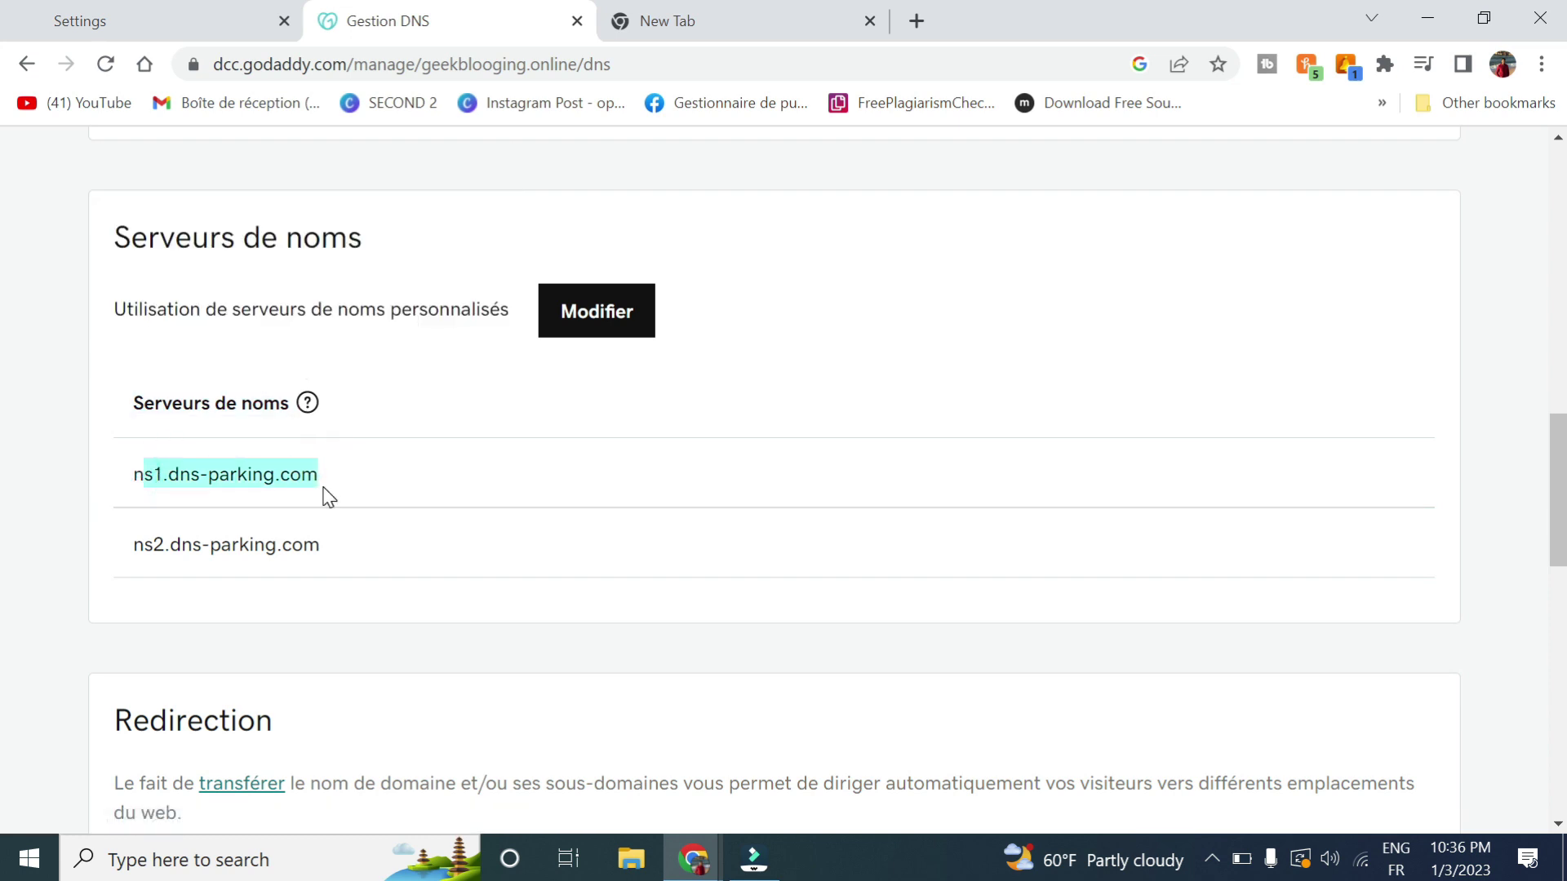
{"action": "left_click", "coordinate": [336, 484]}
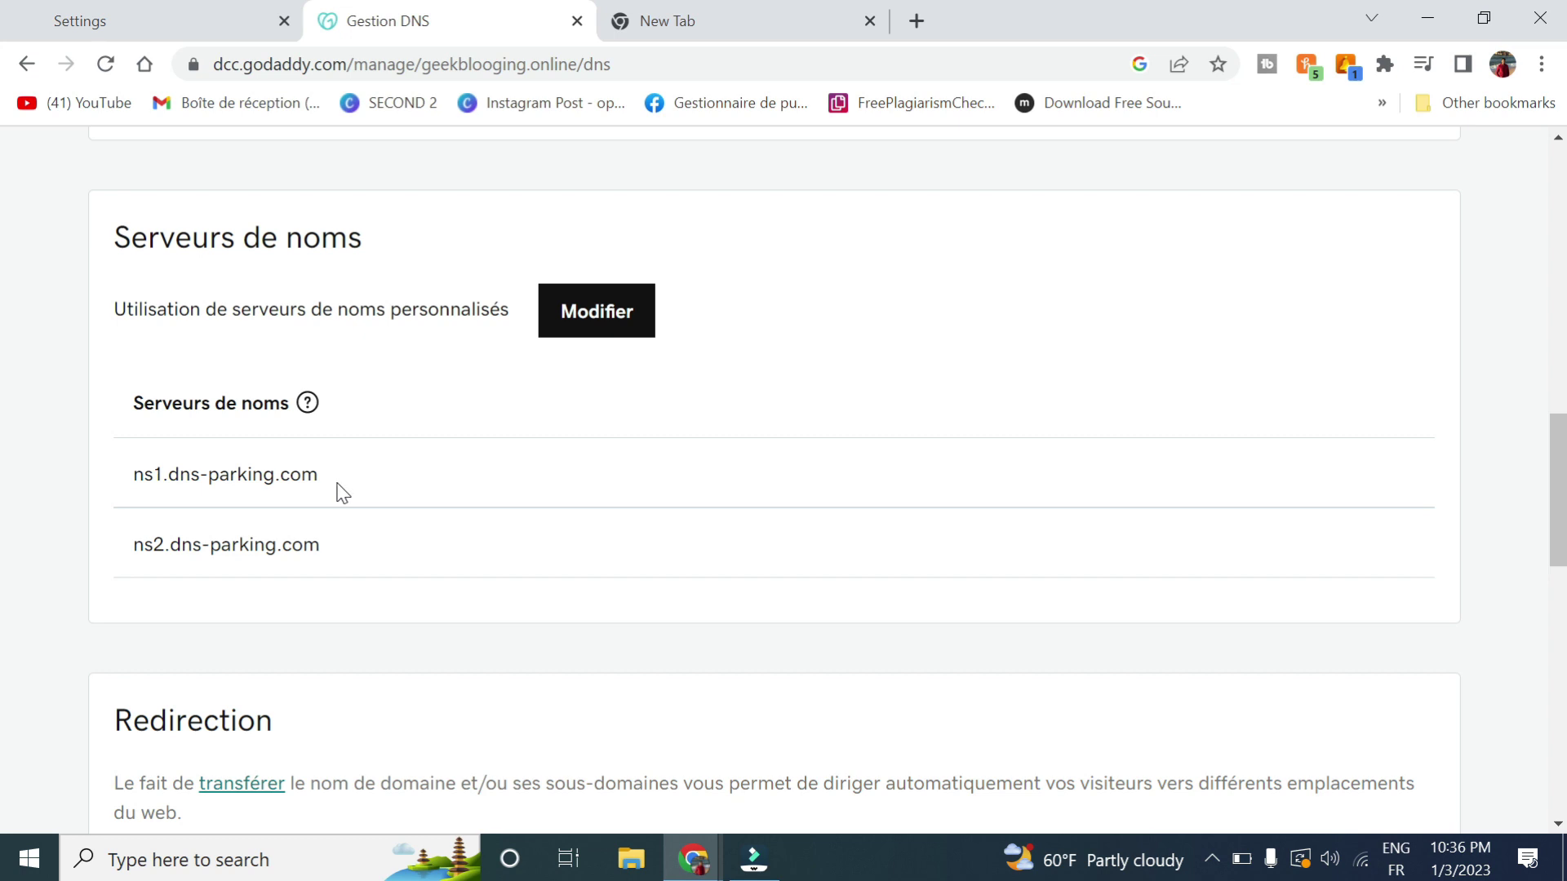
{"action": "left_click_drag", "start_coordinate": [323, 477], "coordinate": [84, 483]}
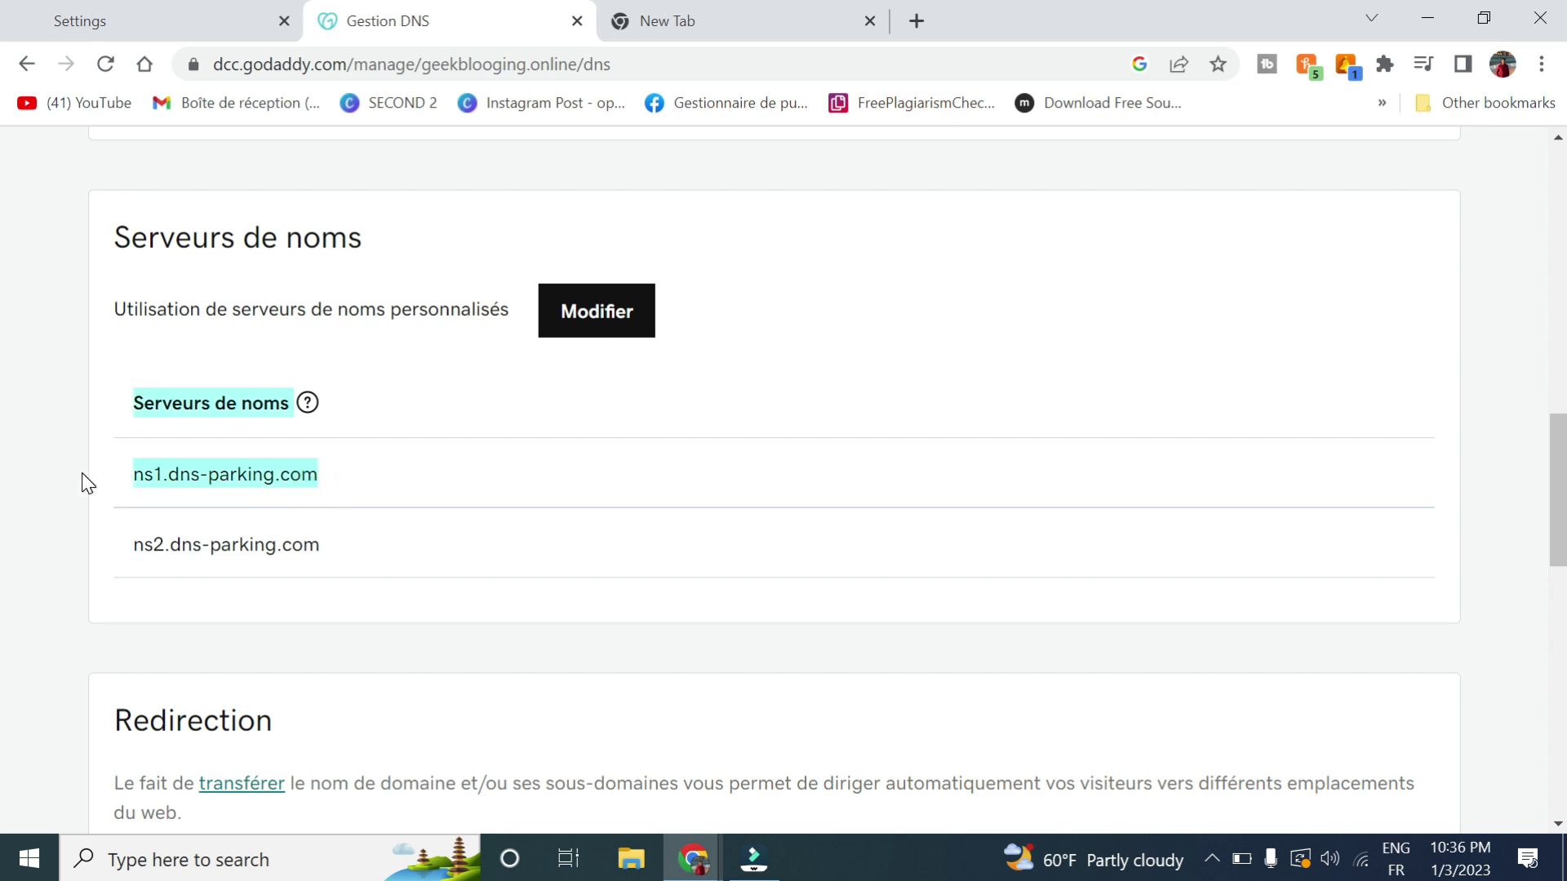
{"action": "left_click", "coordinate": [192, 474]}
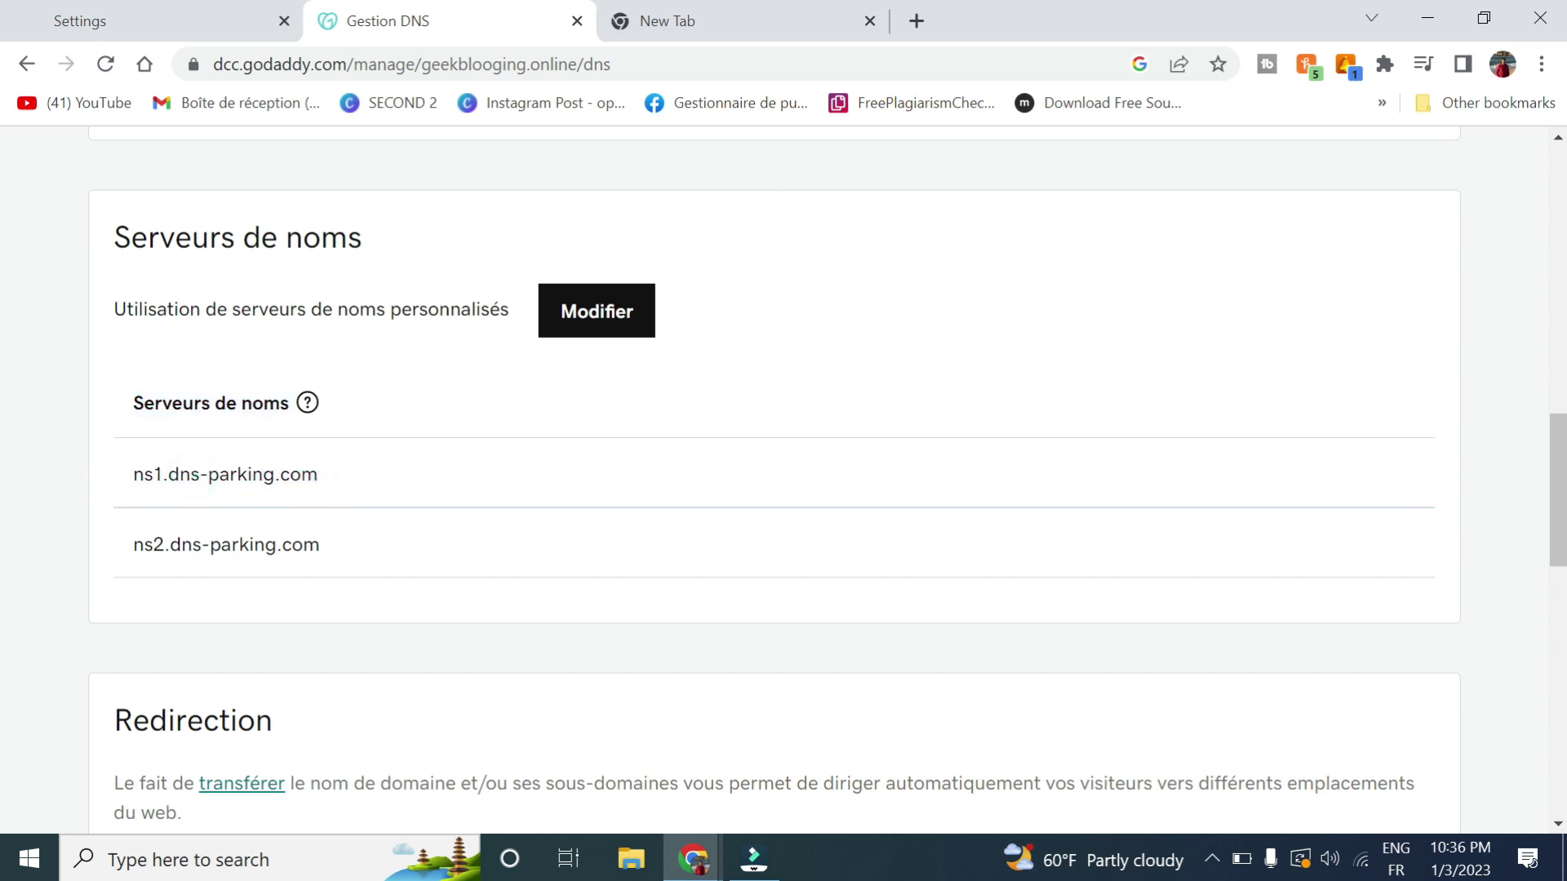
Go to Hostinger, sign in, and open the Business Web Hosting dashboard
{"action": "left_click", "coordinate": [817, 10]}
{"action": "type", "text": "HOstinger.fr"}
{"action": "key", "text": "Return"}
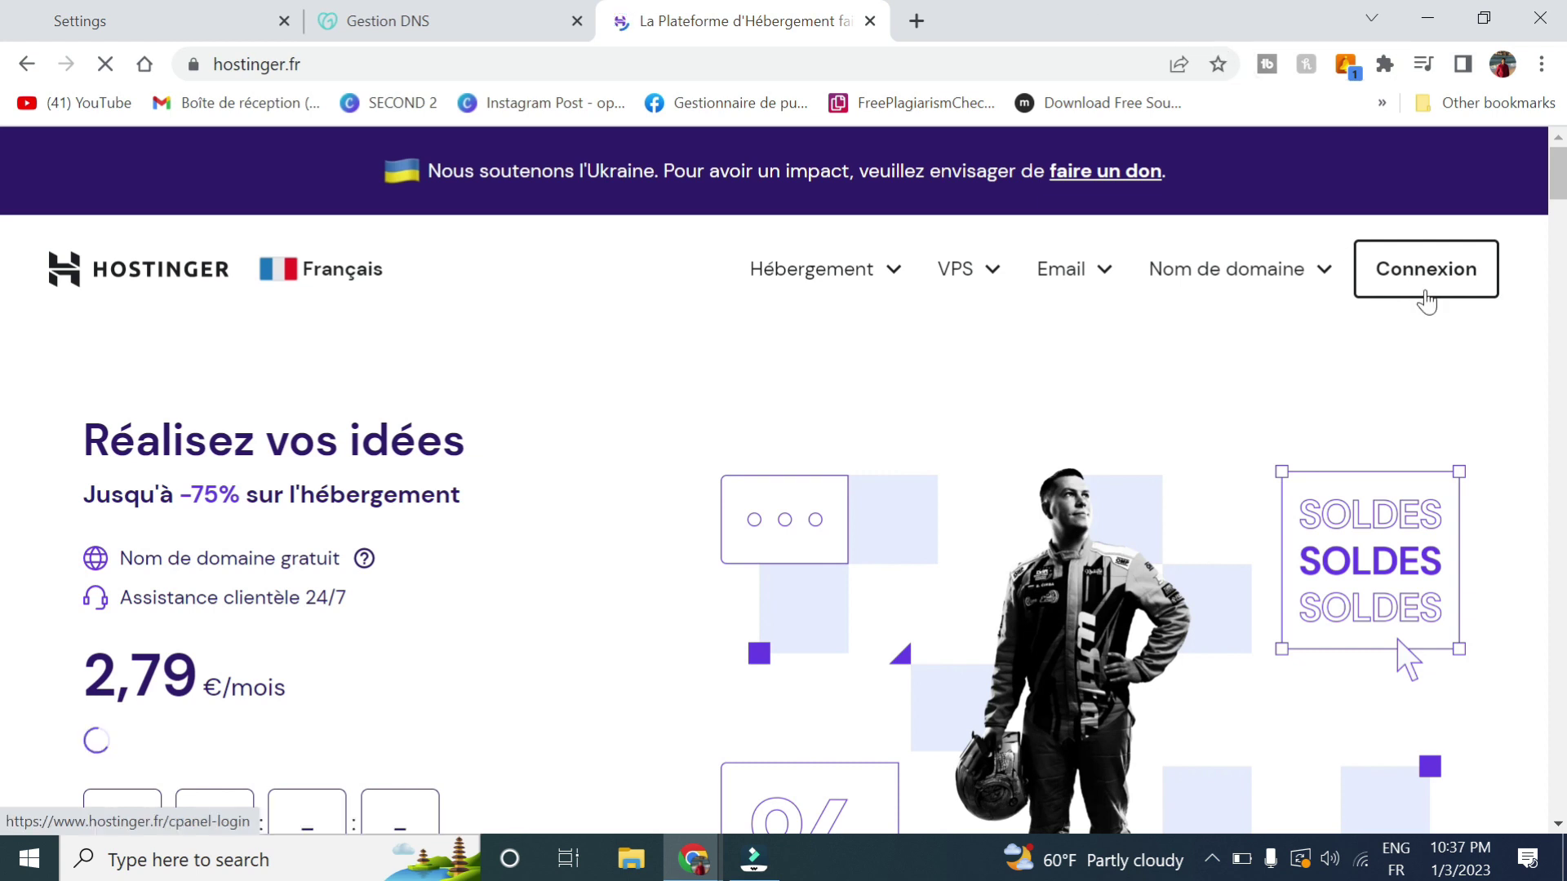
{"action": "left_click", "coordinate": [1425, 300]}
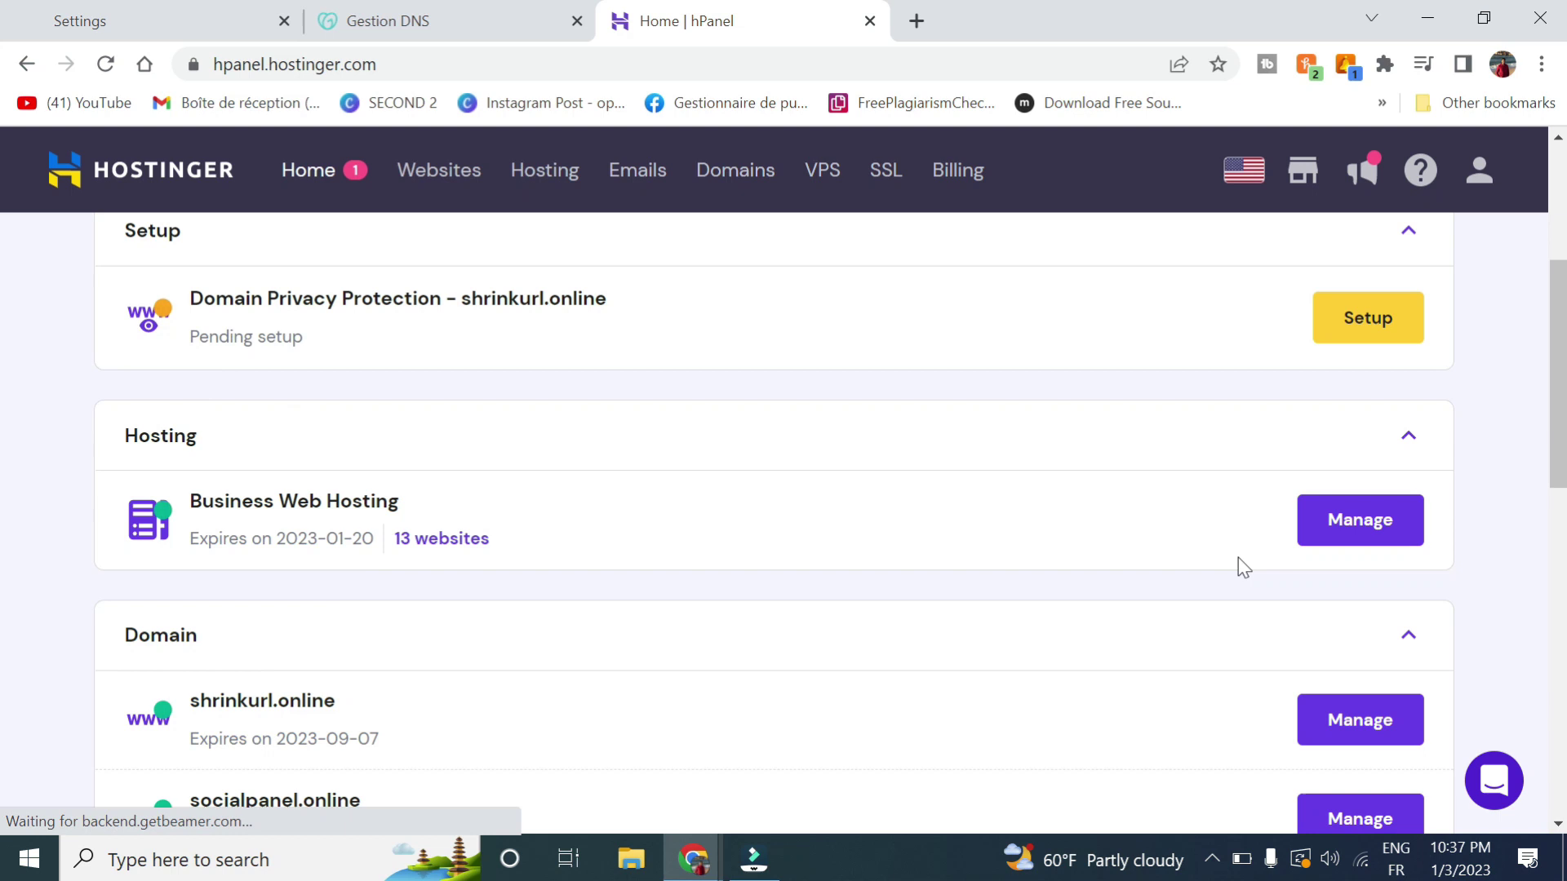
{"action": "left_click", "coordinate": [1354, 521]}
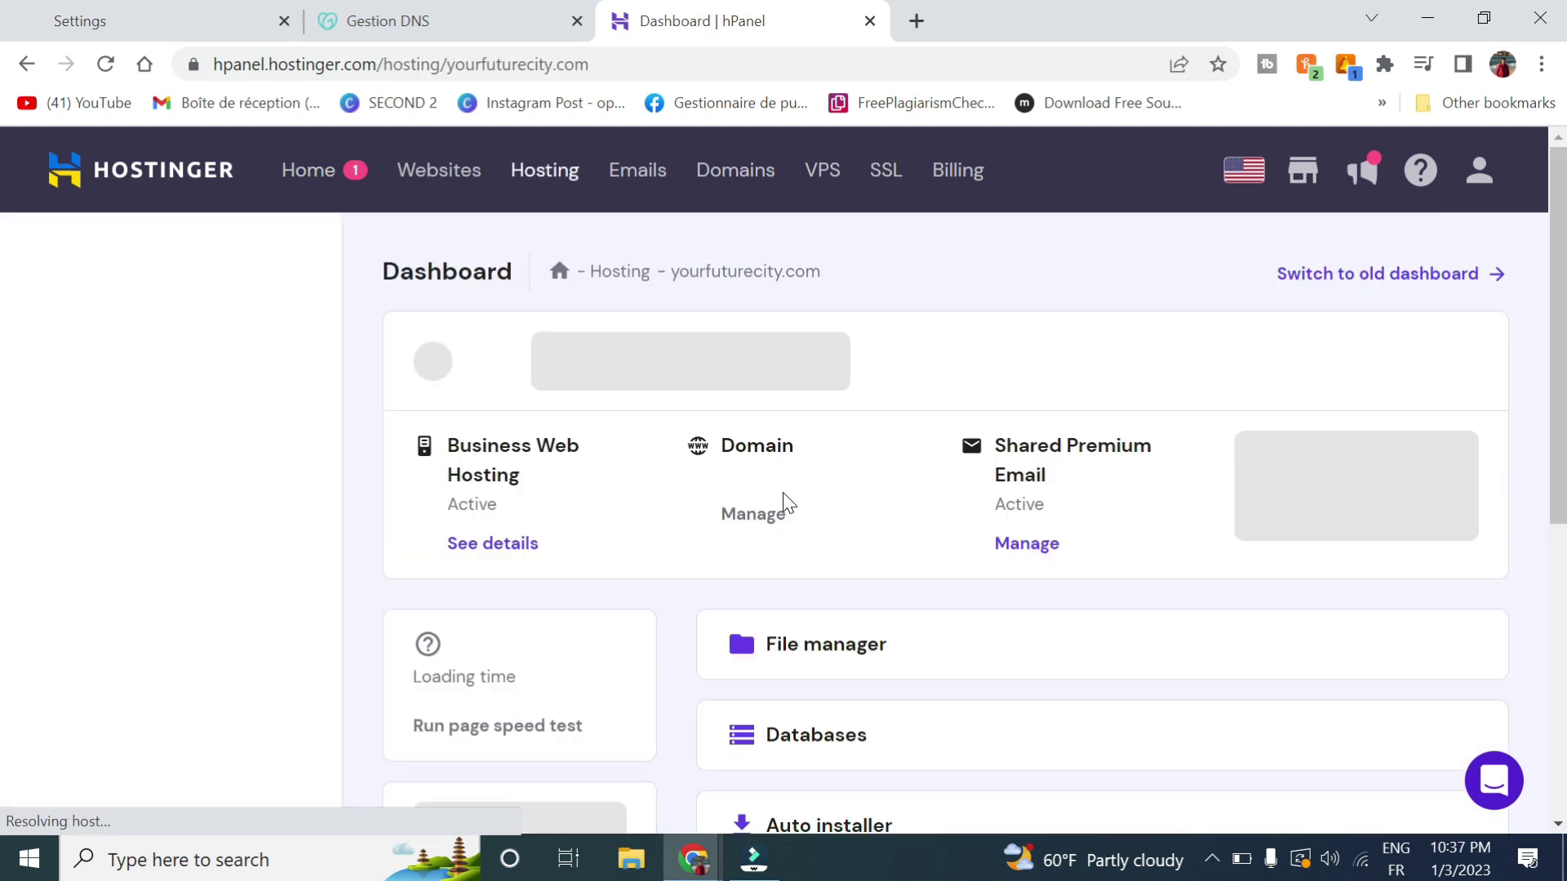
Pick a website from the hosting's website list, then return to the ShrinkURL settings
{"action": "left_click", "coordinate": [166, 312]}
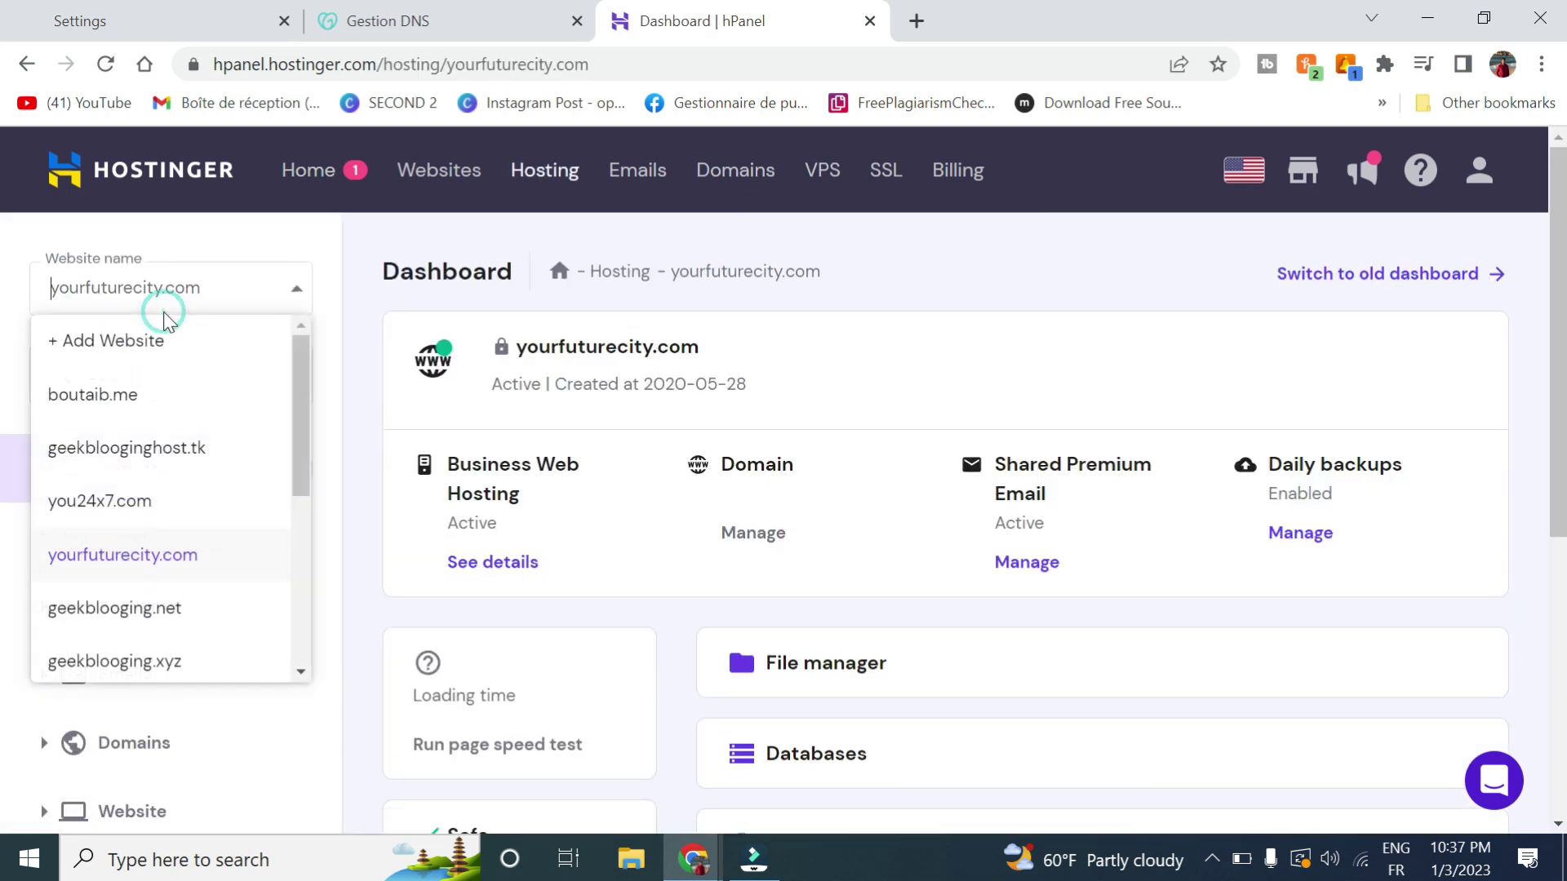
{"action": "scroll", "coordinate": [200, 502], "scroll_direction": "down", "scroll_amount": 3}
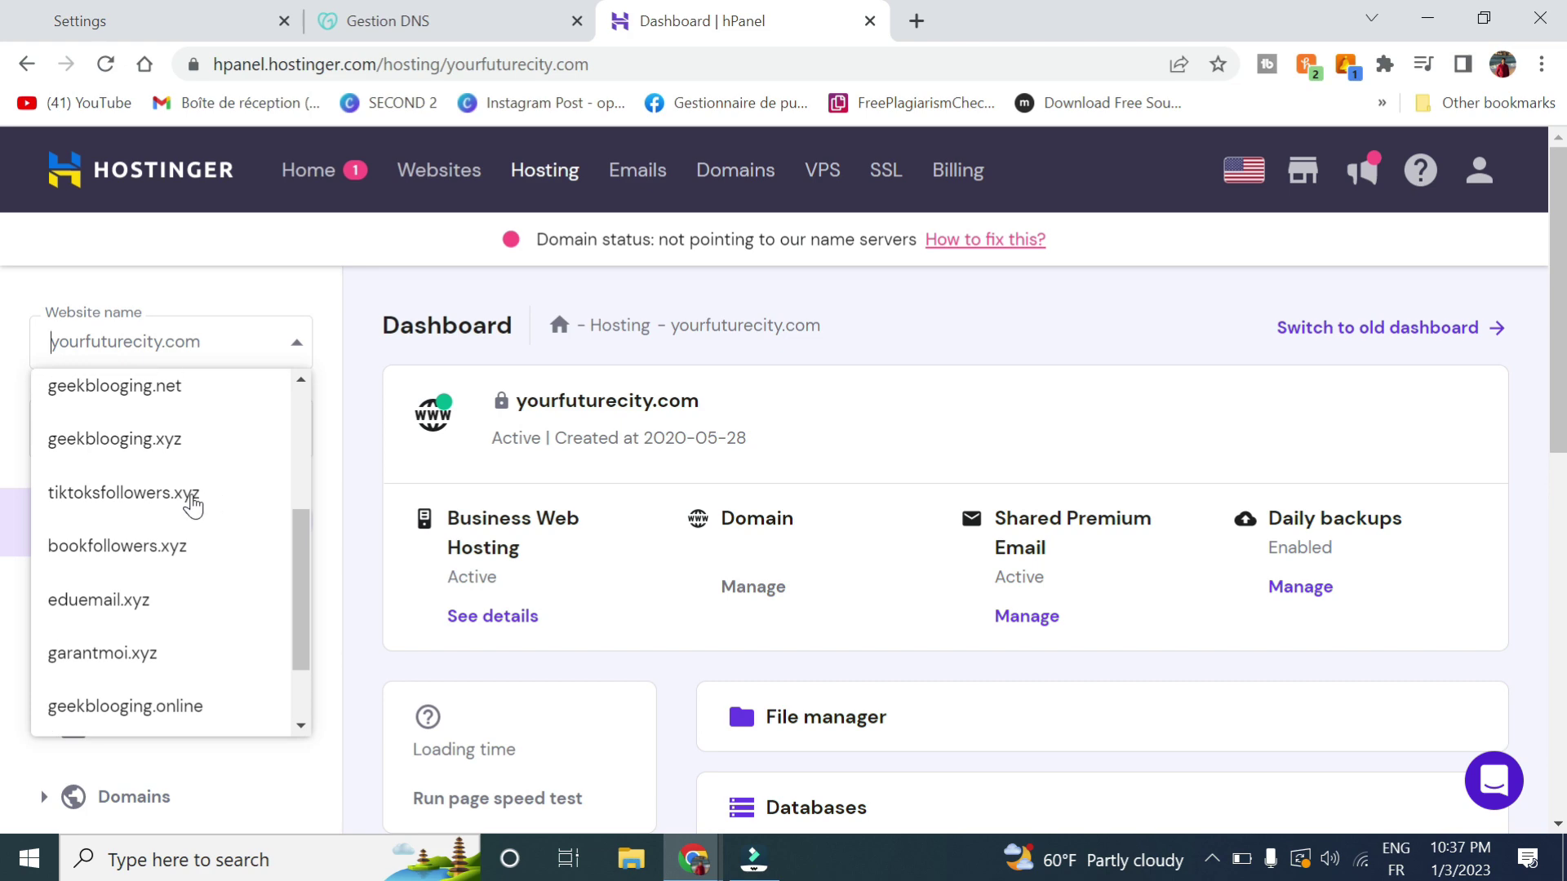
{"action": "scroll", "coordinate": [192, 506], "scroll_direction": "up", "scroll_amount": 2}
{"action": "left_click", "coordinate": [193, 506]}
{"action": "left_click", "coordinate": [169, 17]}
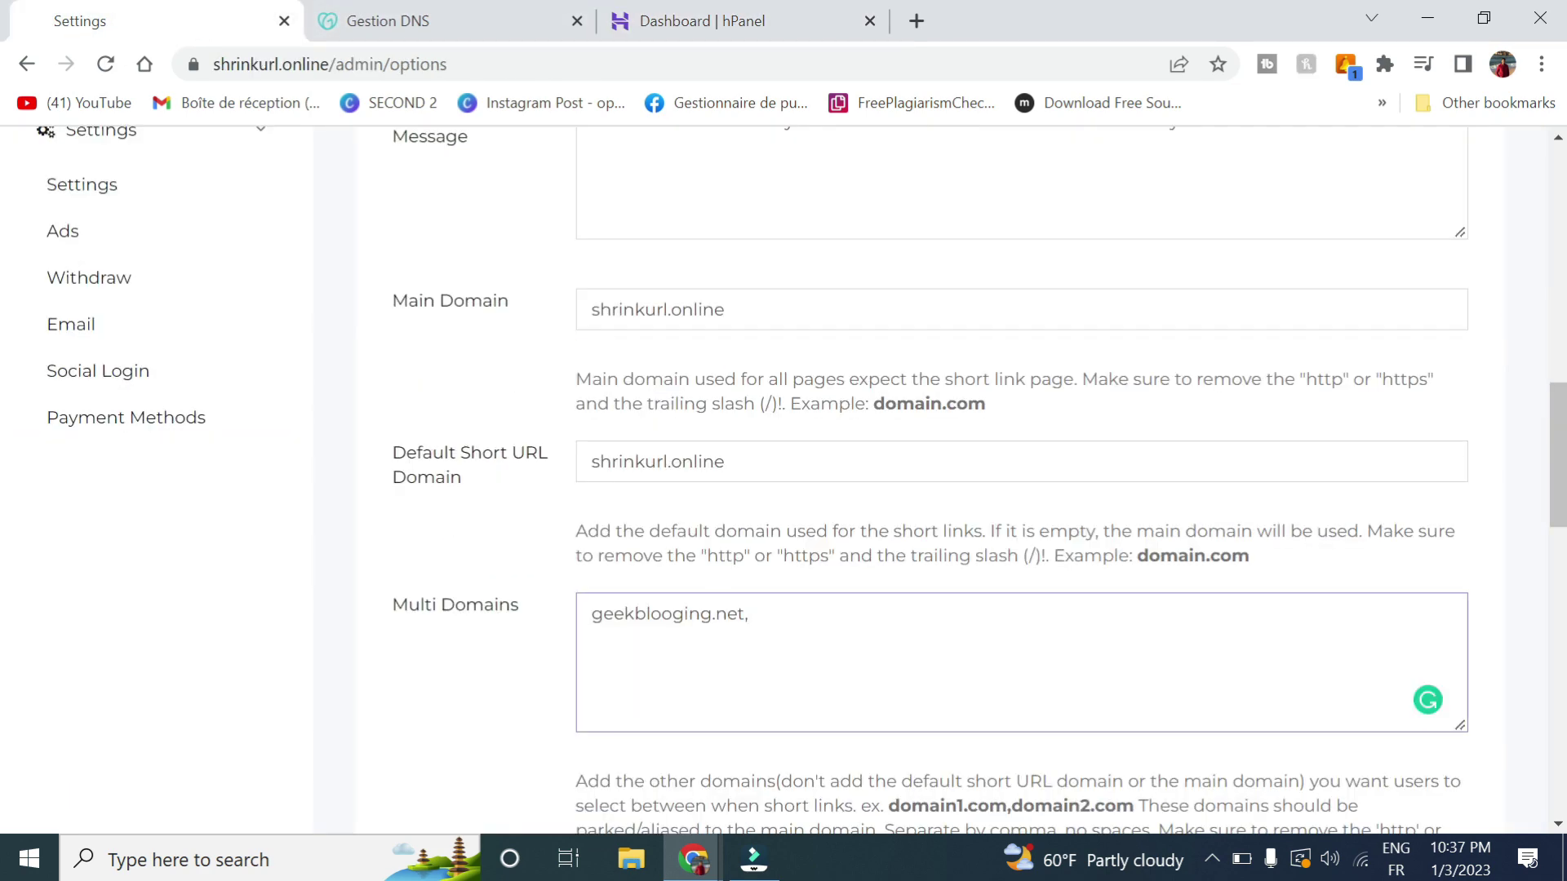
Append geekblogging.online after geekblogging.net in Multi Domains and save the general settings
{"action": "type", "text": "geekb"}
{"action": "left_click", "coordinate": [454, 18]}
{"action": "left_click", "coordinate": [229, 6]}
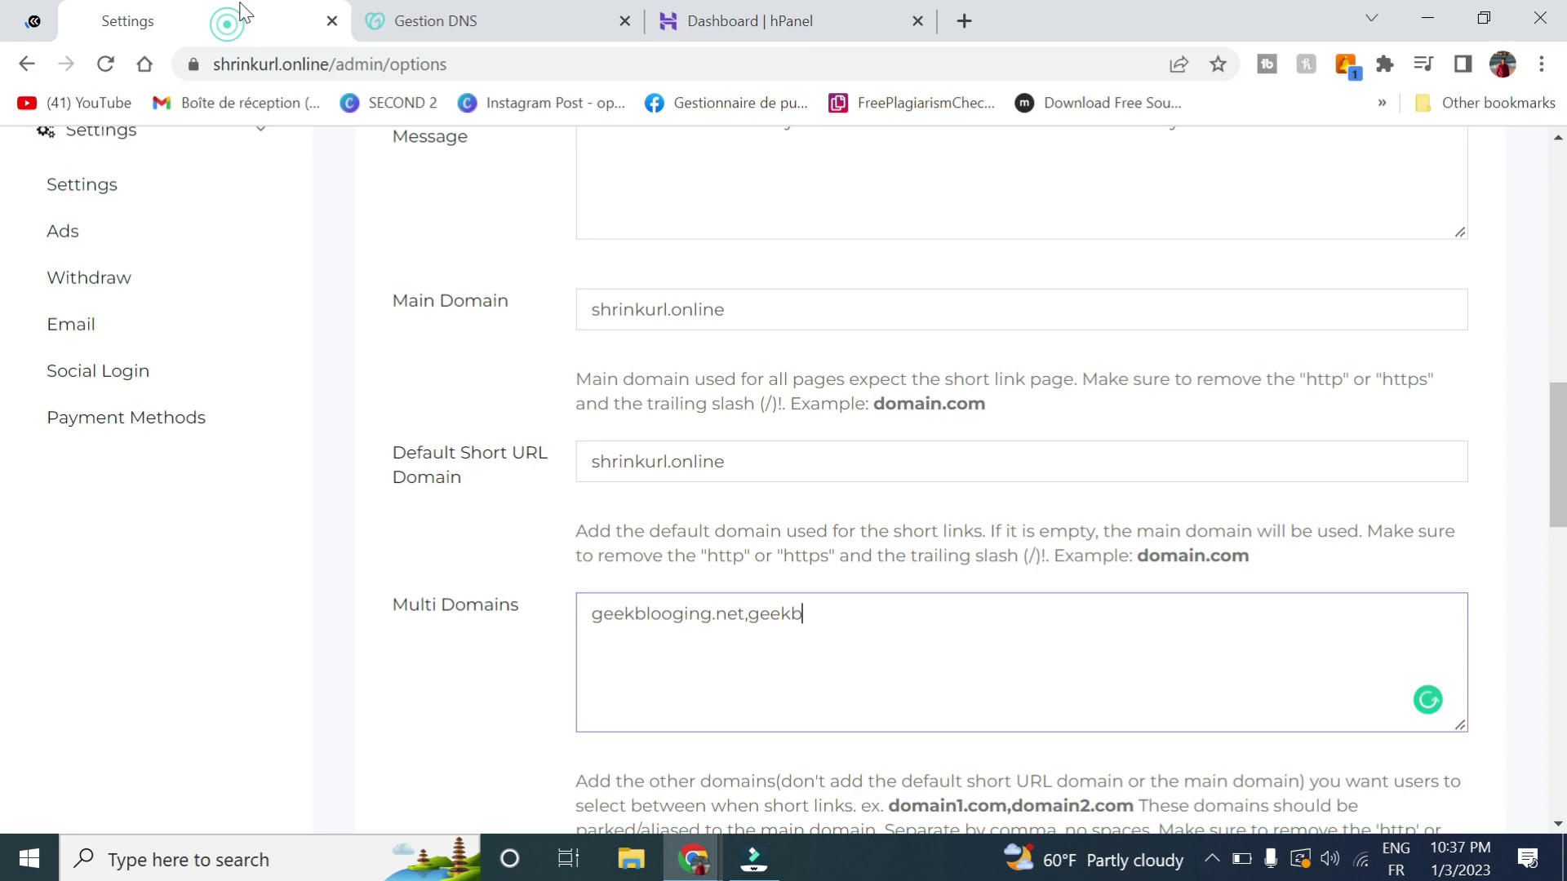
{"action": "left_click", "coordinate": [423, 6]}
{"action": "scroll", "coordinate": [414, 376], "scroll_direction": "up", "scroll_amount": 3}
{"action": "scroll", "coordinate": [412, 374], "scroll_direction": "up", "scroll_amount": 5}
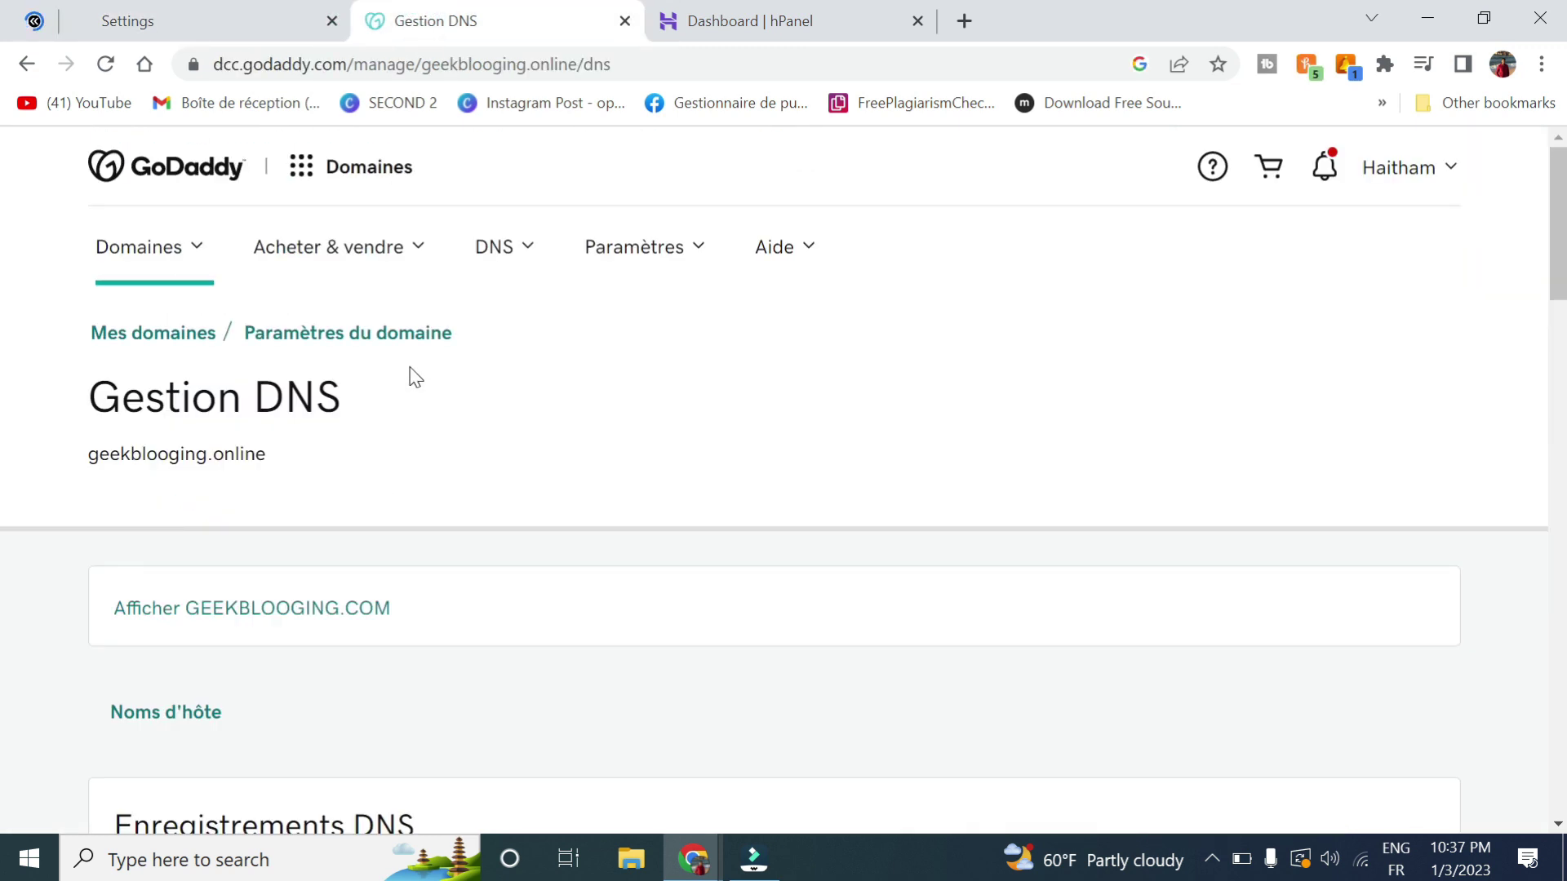
{"action": "left_click", "coordinate": [203, 10]}
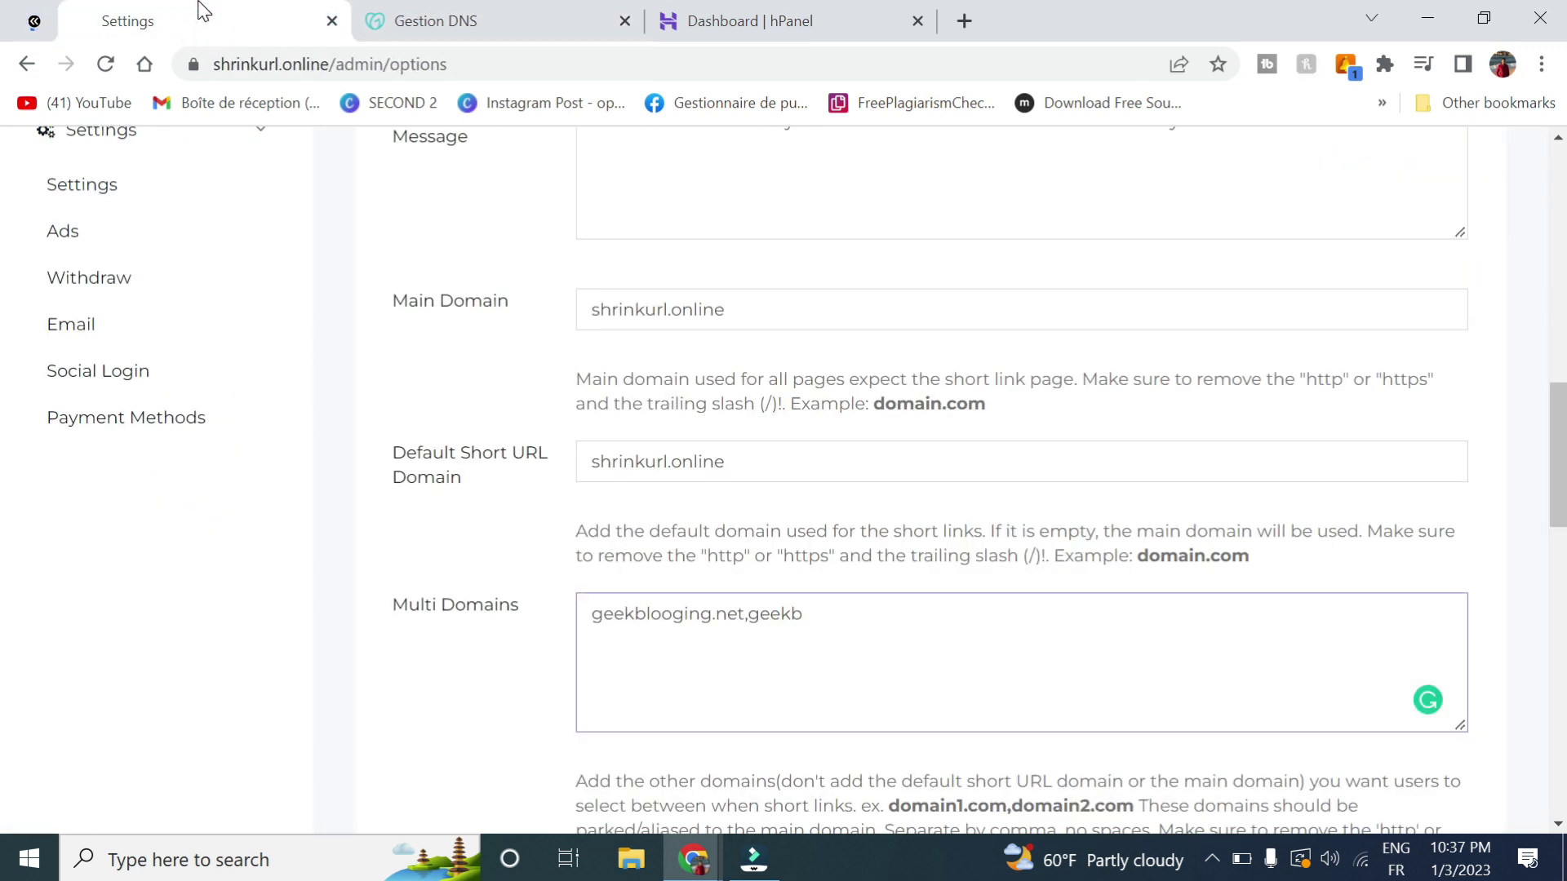
{"action": "type", "text": "ooging.onl"}
{"action": "type", "text": "inr"}
{"action": "type", "text": "e"}
{"action": "scroll", "coordinate": [774, 431], "scroll_direction": "down", "scroll_amount": 5}
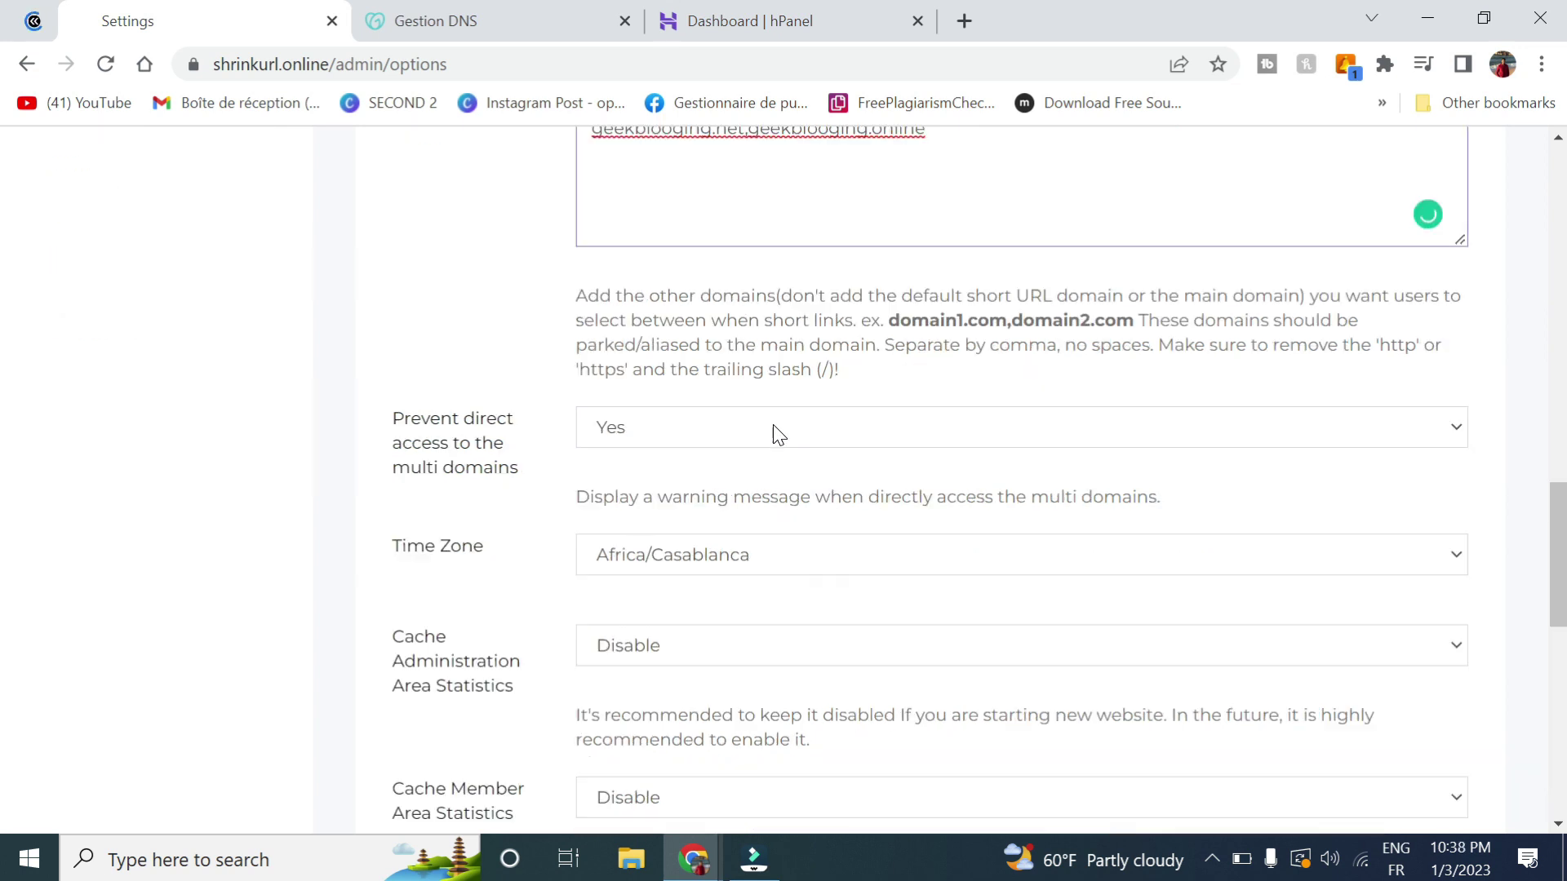
{"action": "scroll", "coordinate": [771, 434], "scroll_direction": "down", "scroll_amount": 8}
{"action": "left_click", "coordinate": [376, 708]}
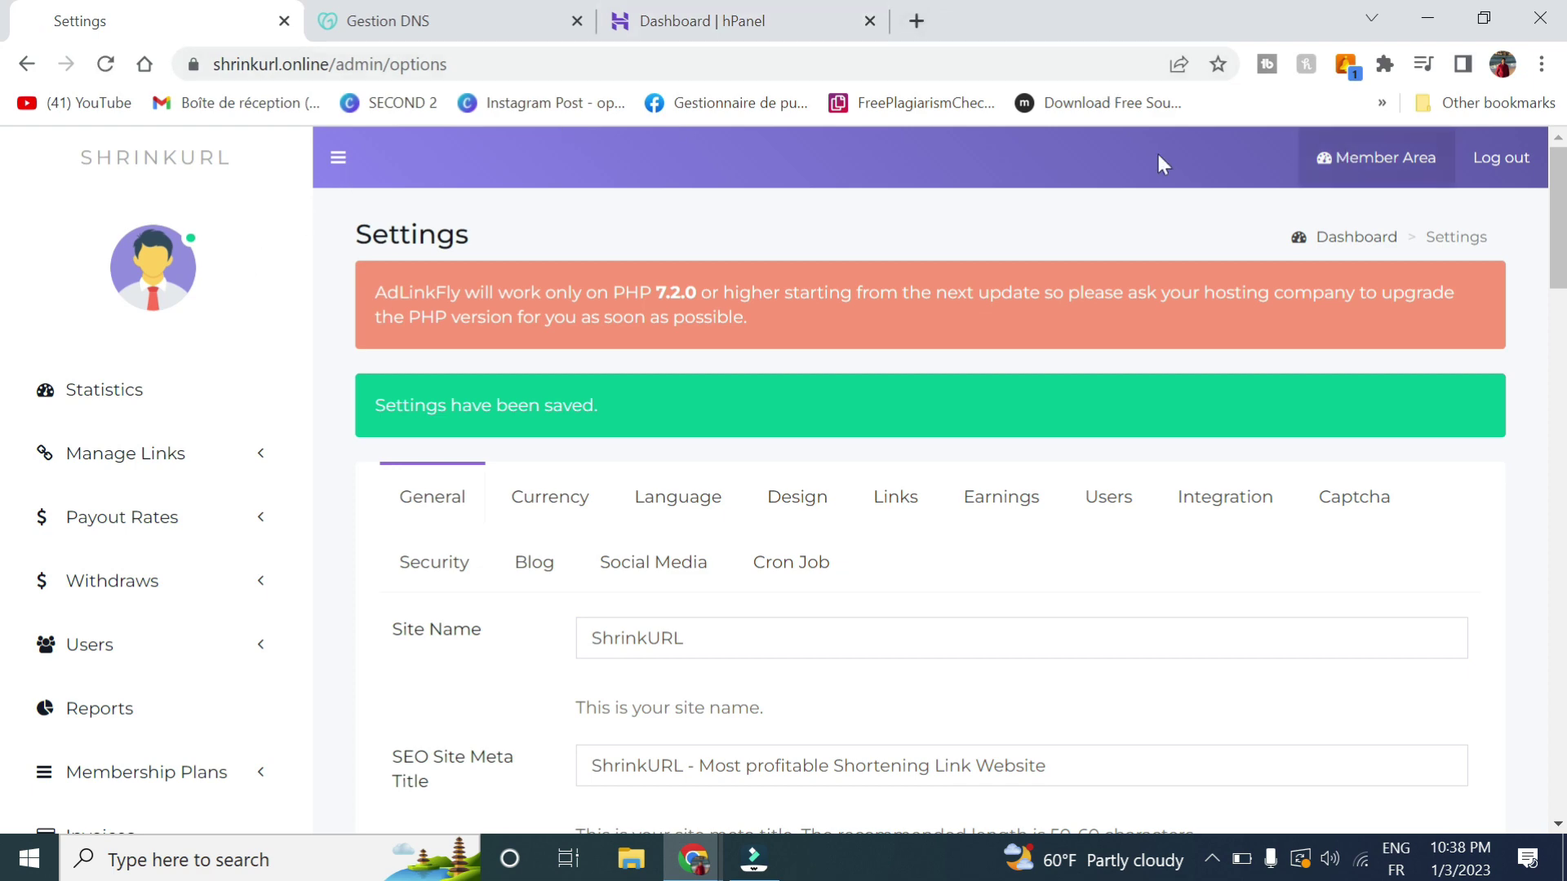
Log in with the saved member account in a new private window
{"action": "left_click", "coordinate": [1542, 66]}
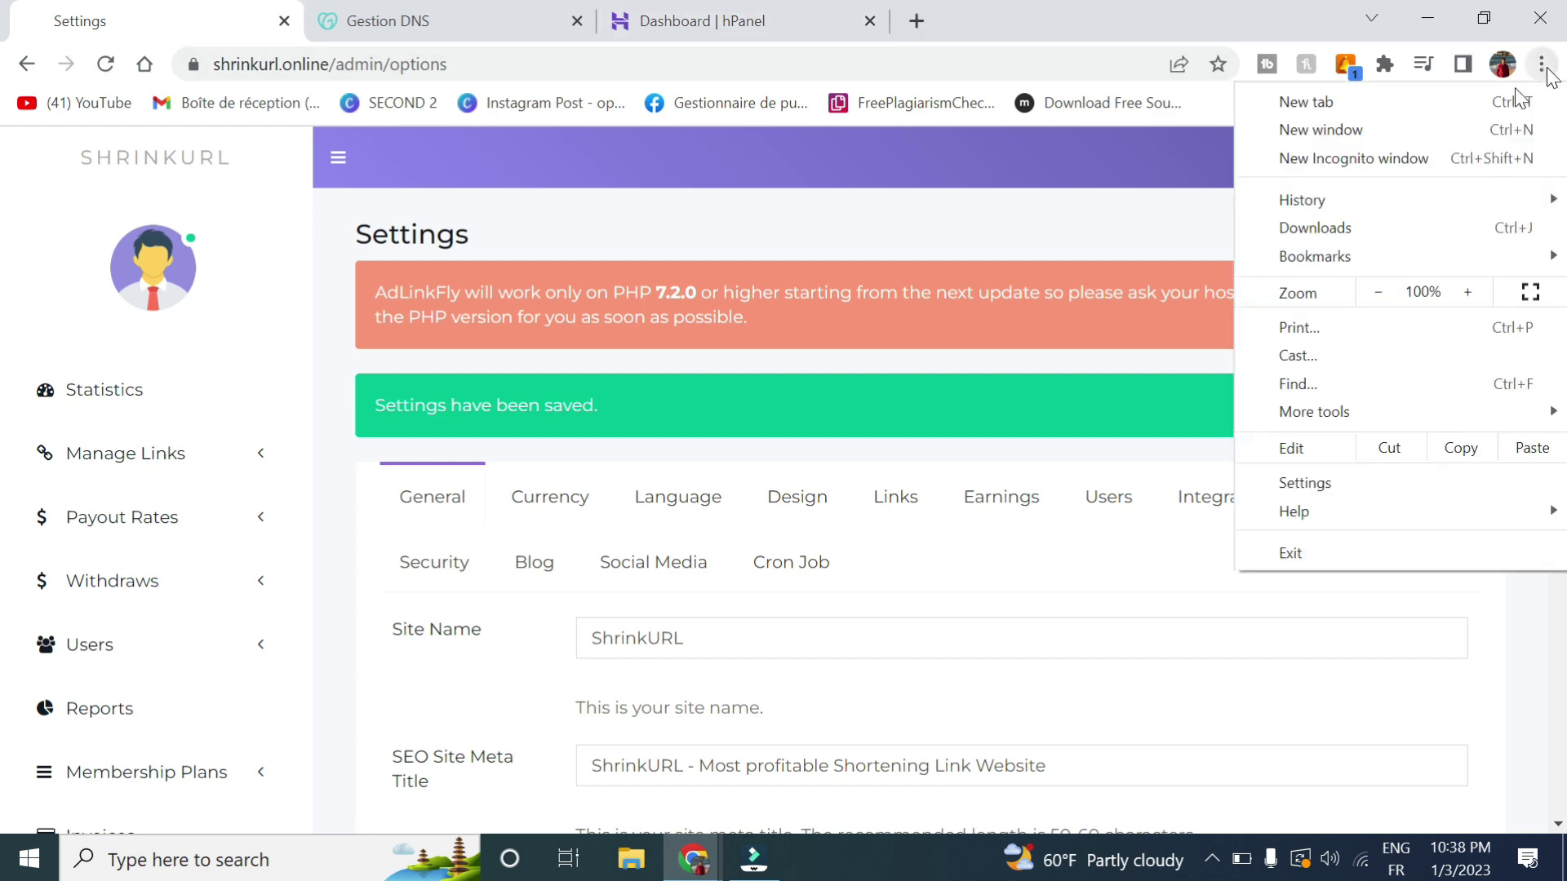
{"action": "left_click", "coordinate": [1388, 159]}
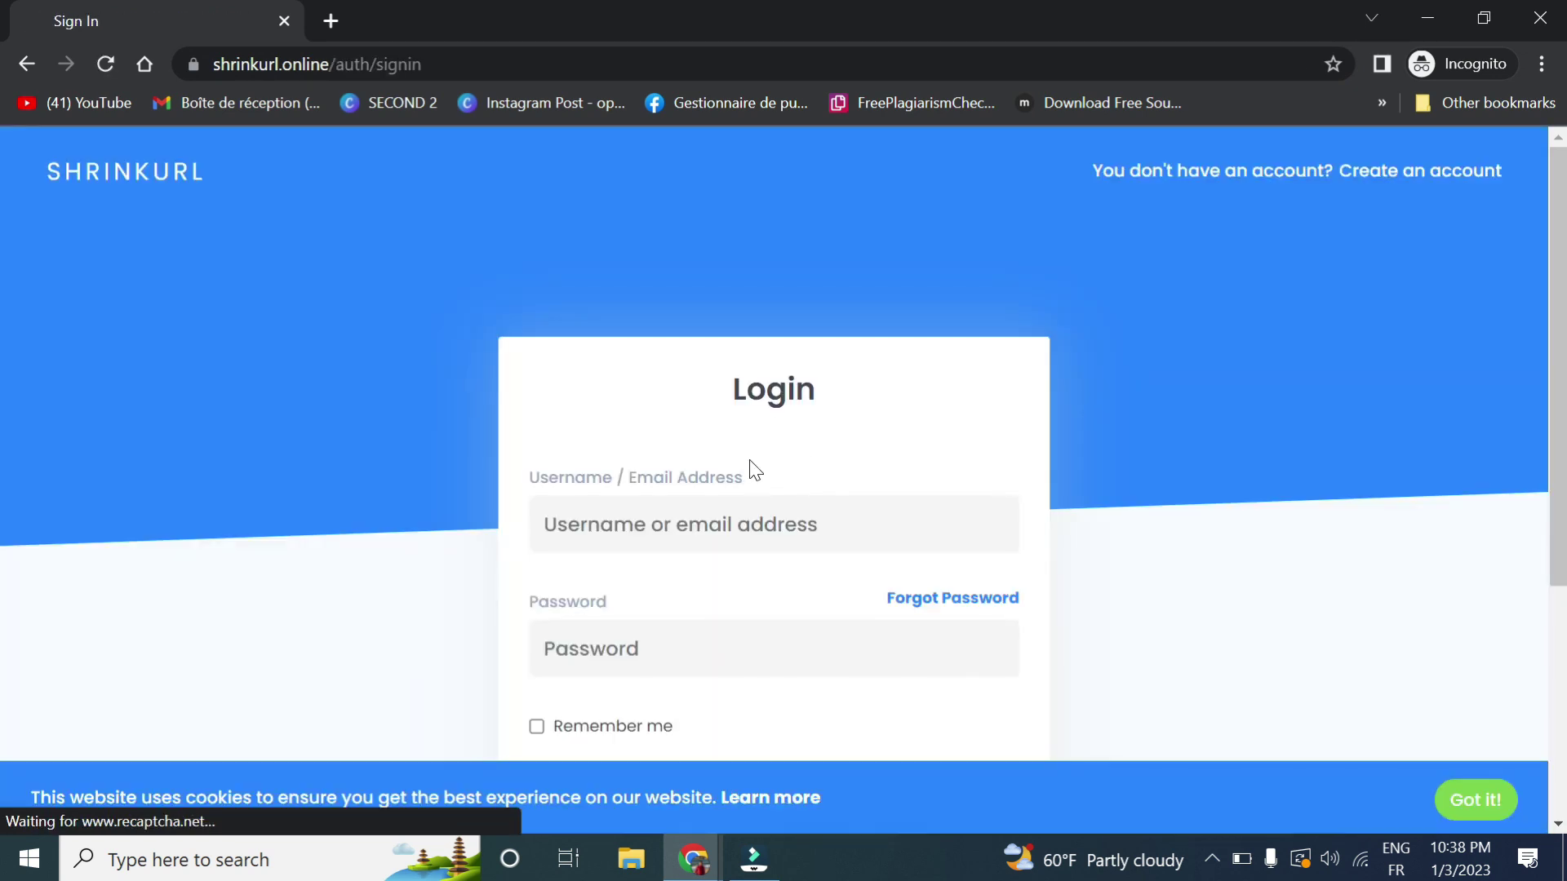
{"action": "left_click", "coordinate": [660, 549]}
{"action": "left_click", "coordinate": [771, 663]}
{"action": "key", "text": "Return"}
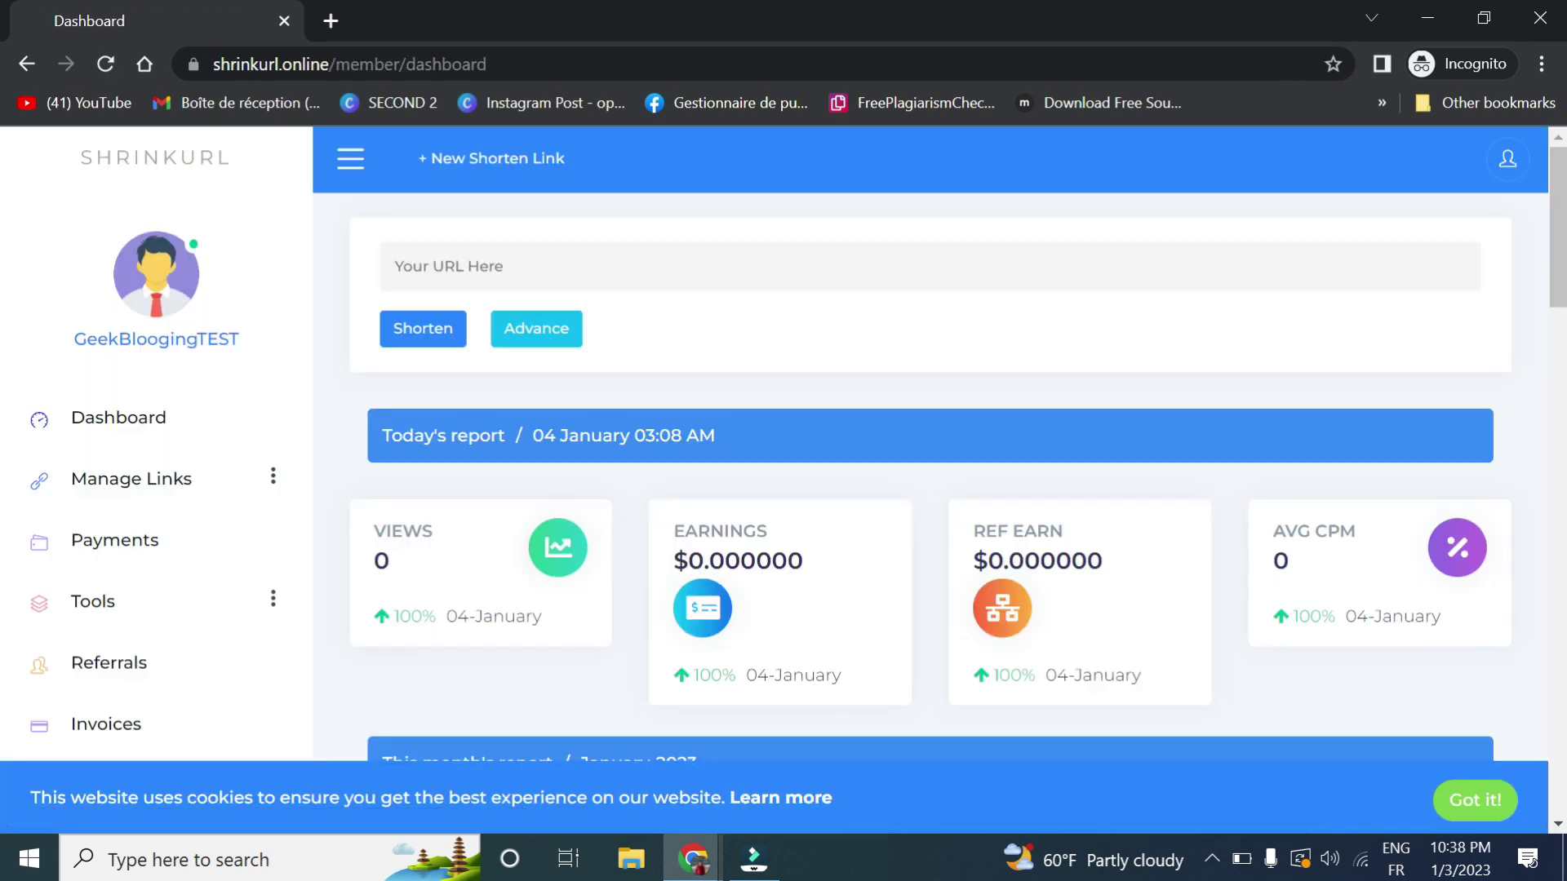
{"action": "left_click", "coordinate": [418, 269]}
{"action": "left_click", "coordinate": [634, 347]}
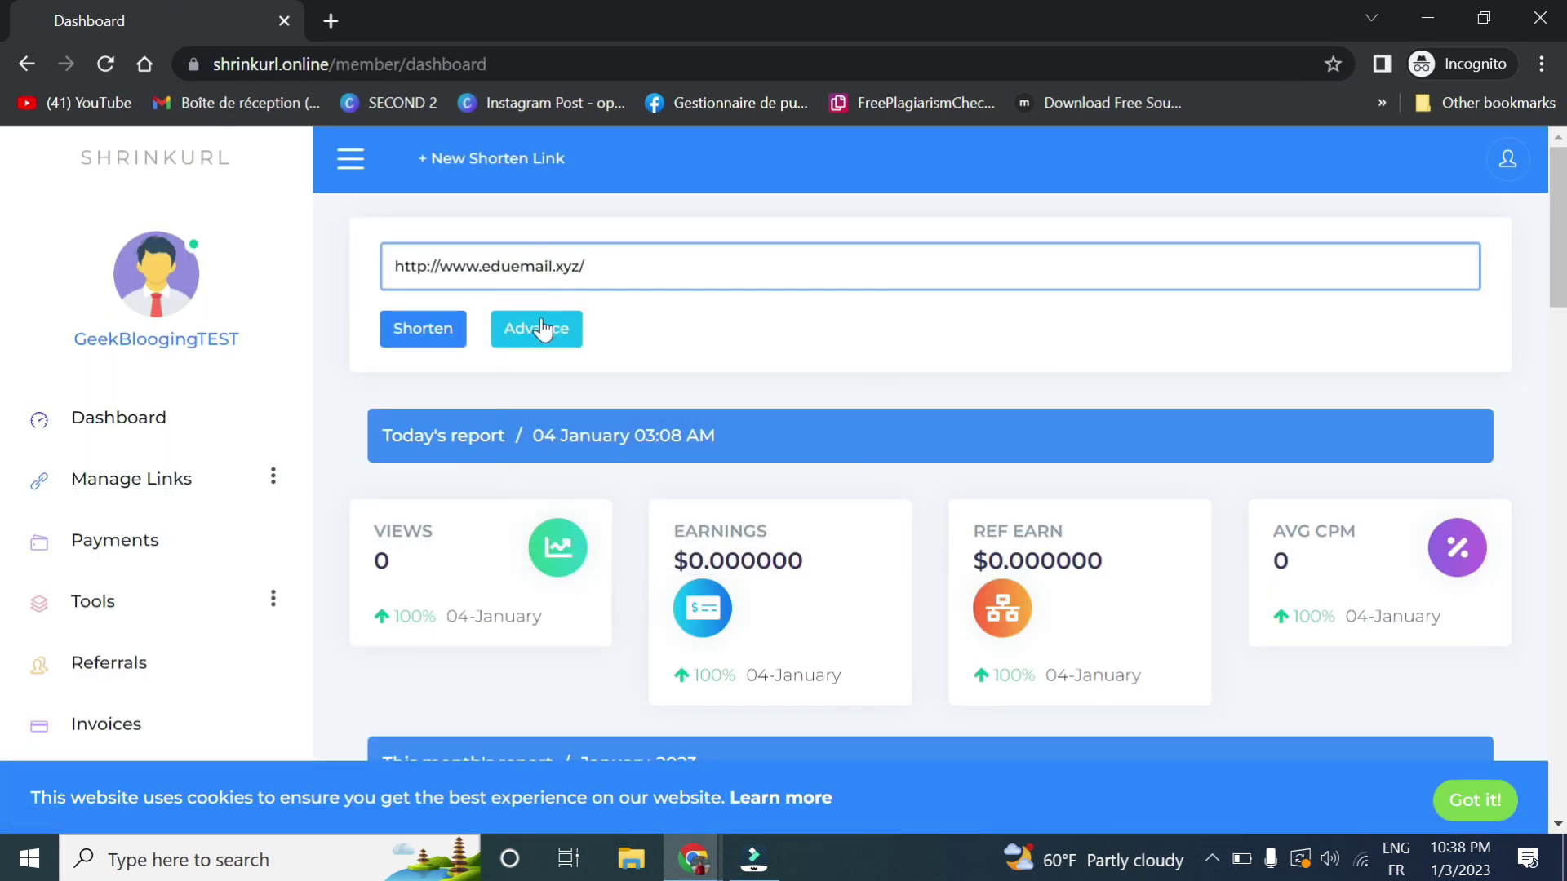
{"action": "left_click", "coordinate": [774, 389]}
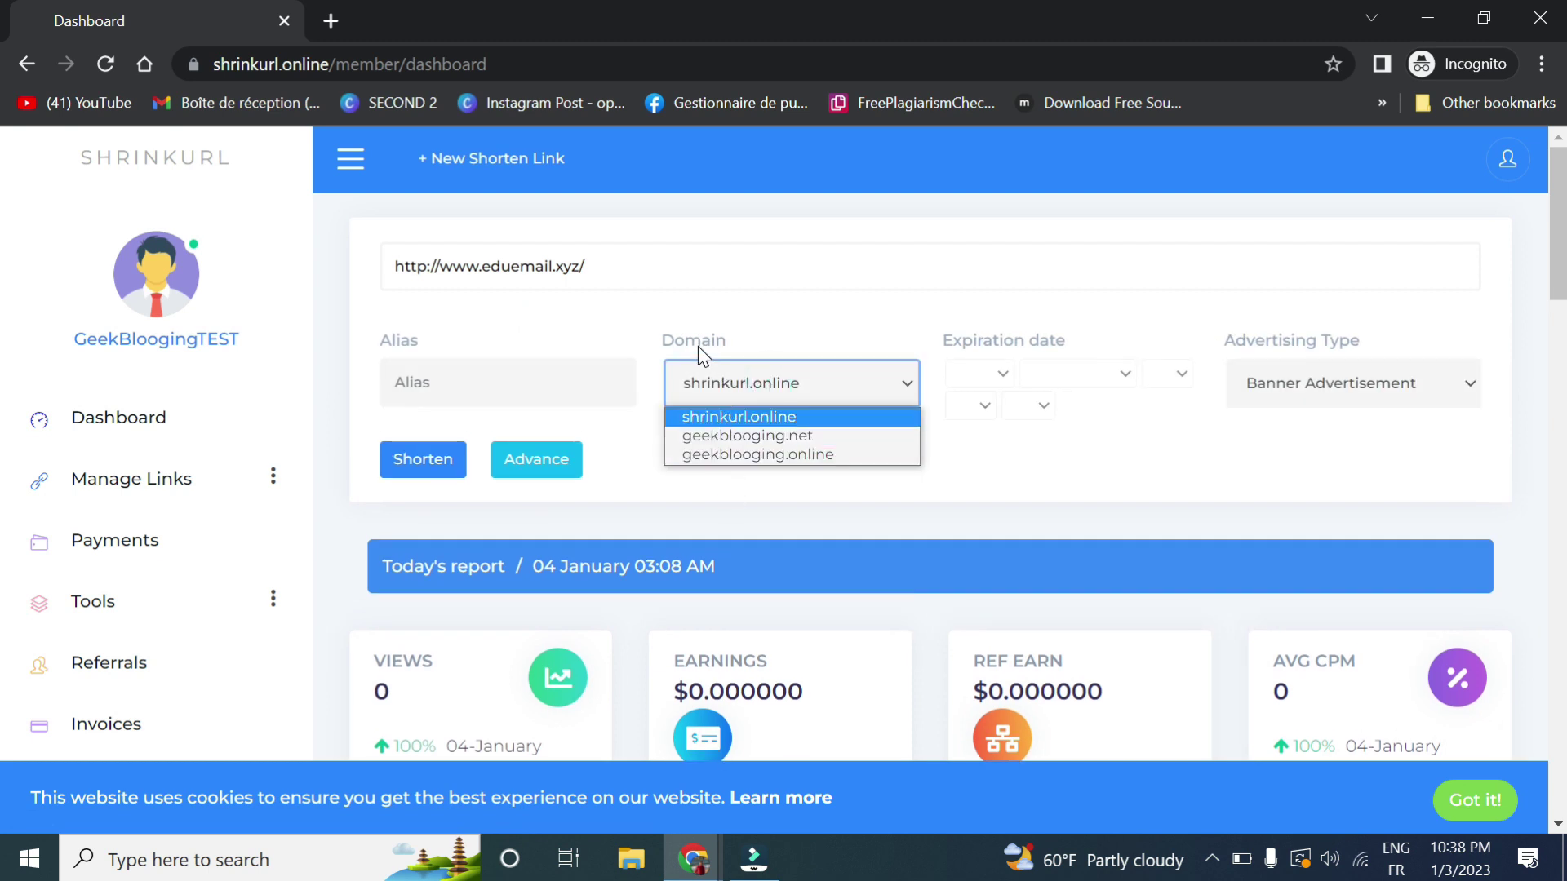
{"action": "left_click", "coordinate": [745, 455]}
{"action": "left_click", "coordinate": [431, 459]}
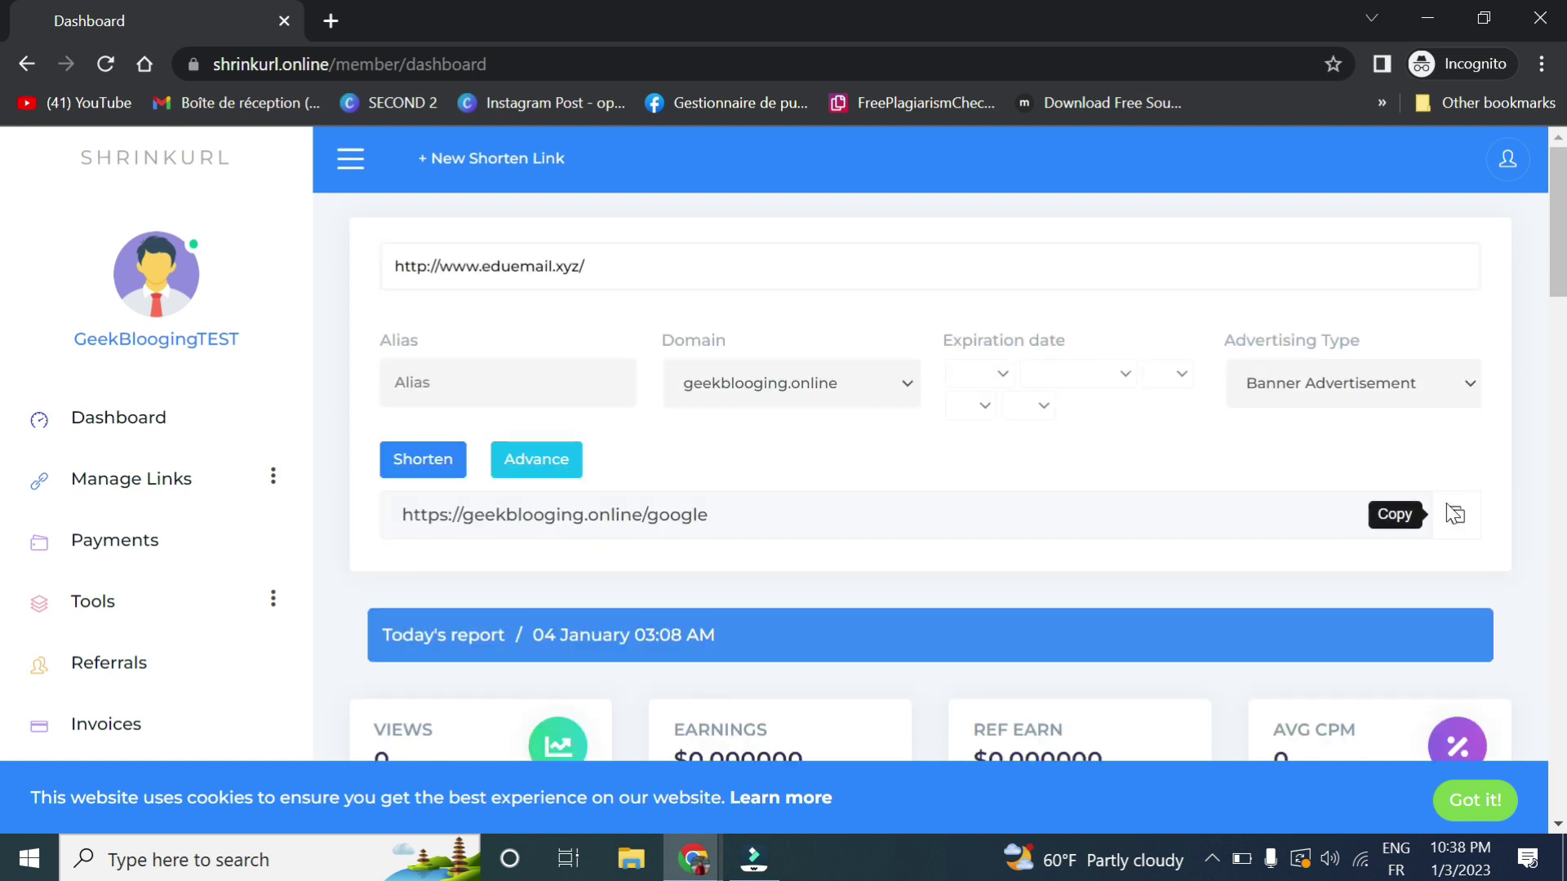
{"action": "left_click", "coordinate": [1455, 514]}
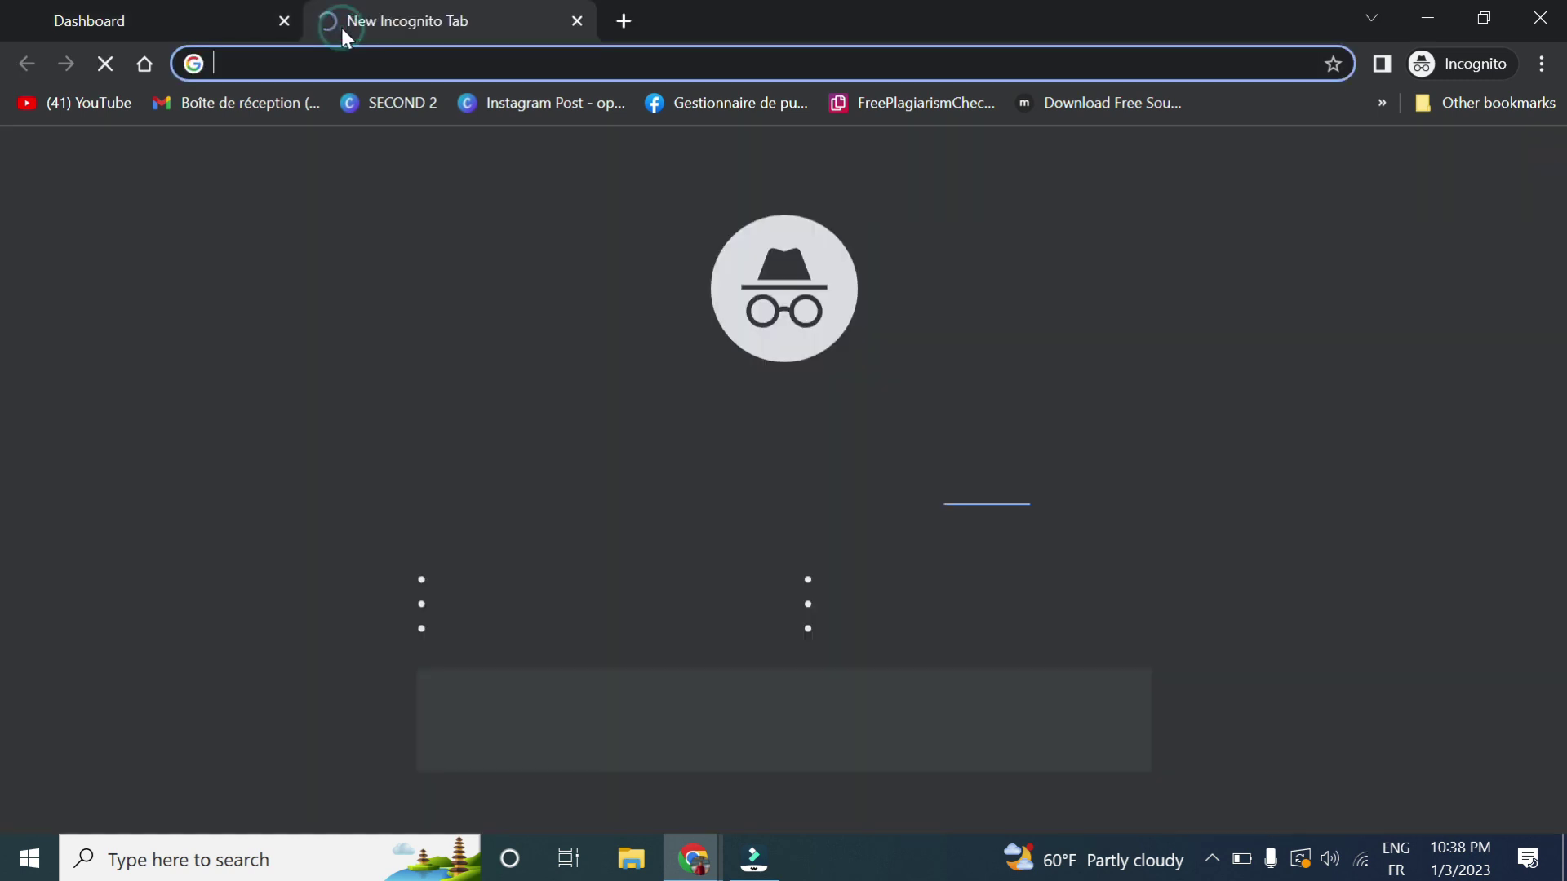
{"action": "key", "text": "ctrl+v"}
{"action": "key", "text": "Return"}
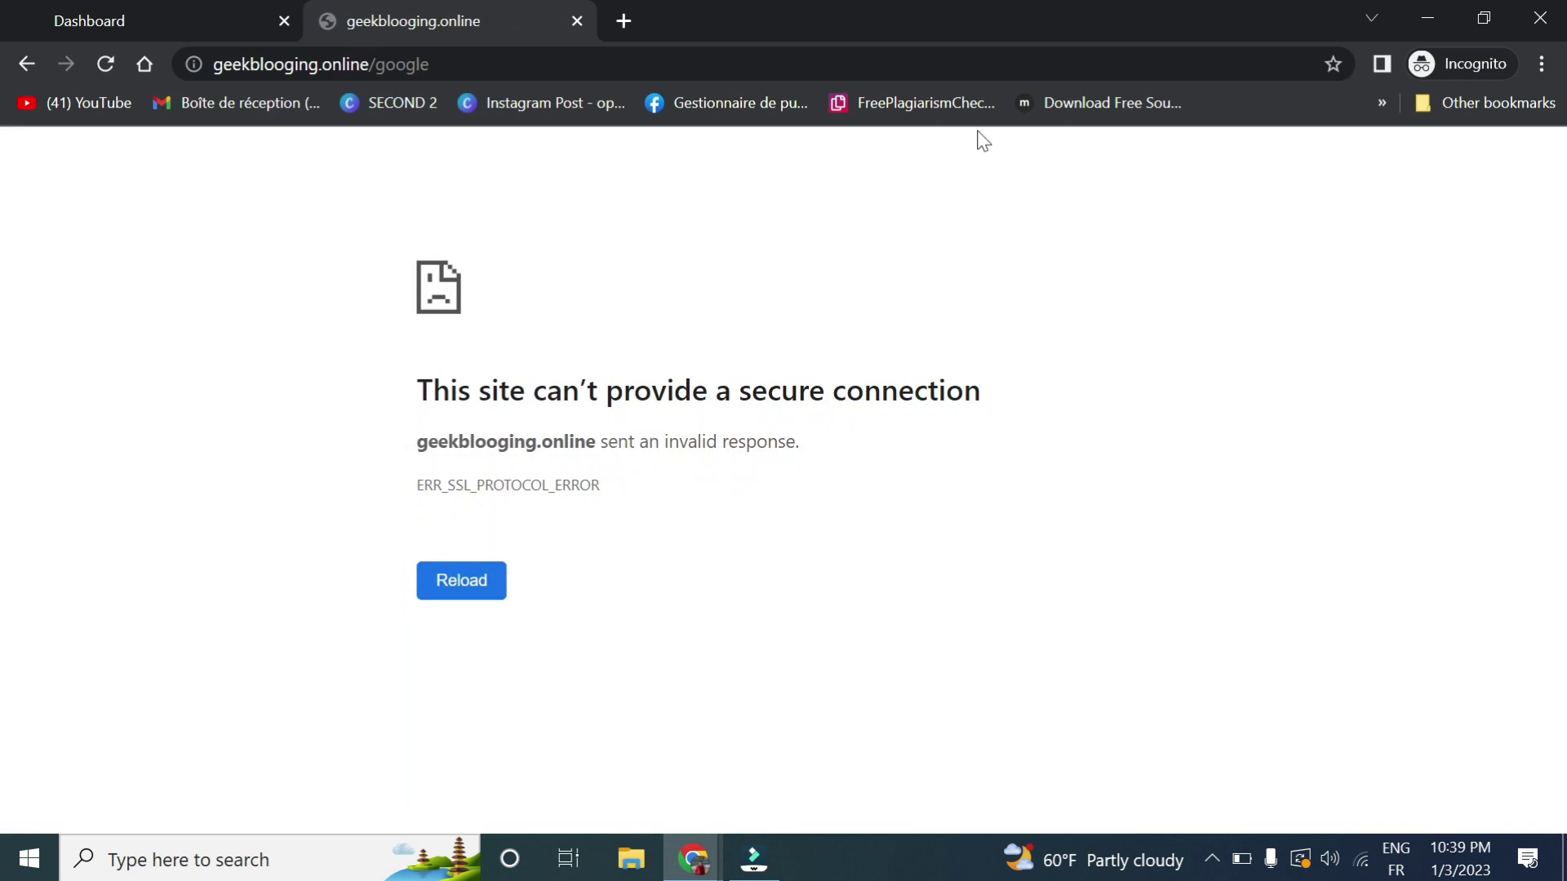
{"action": "left_click", "coordinate": [693, 858]}
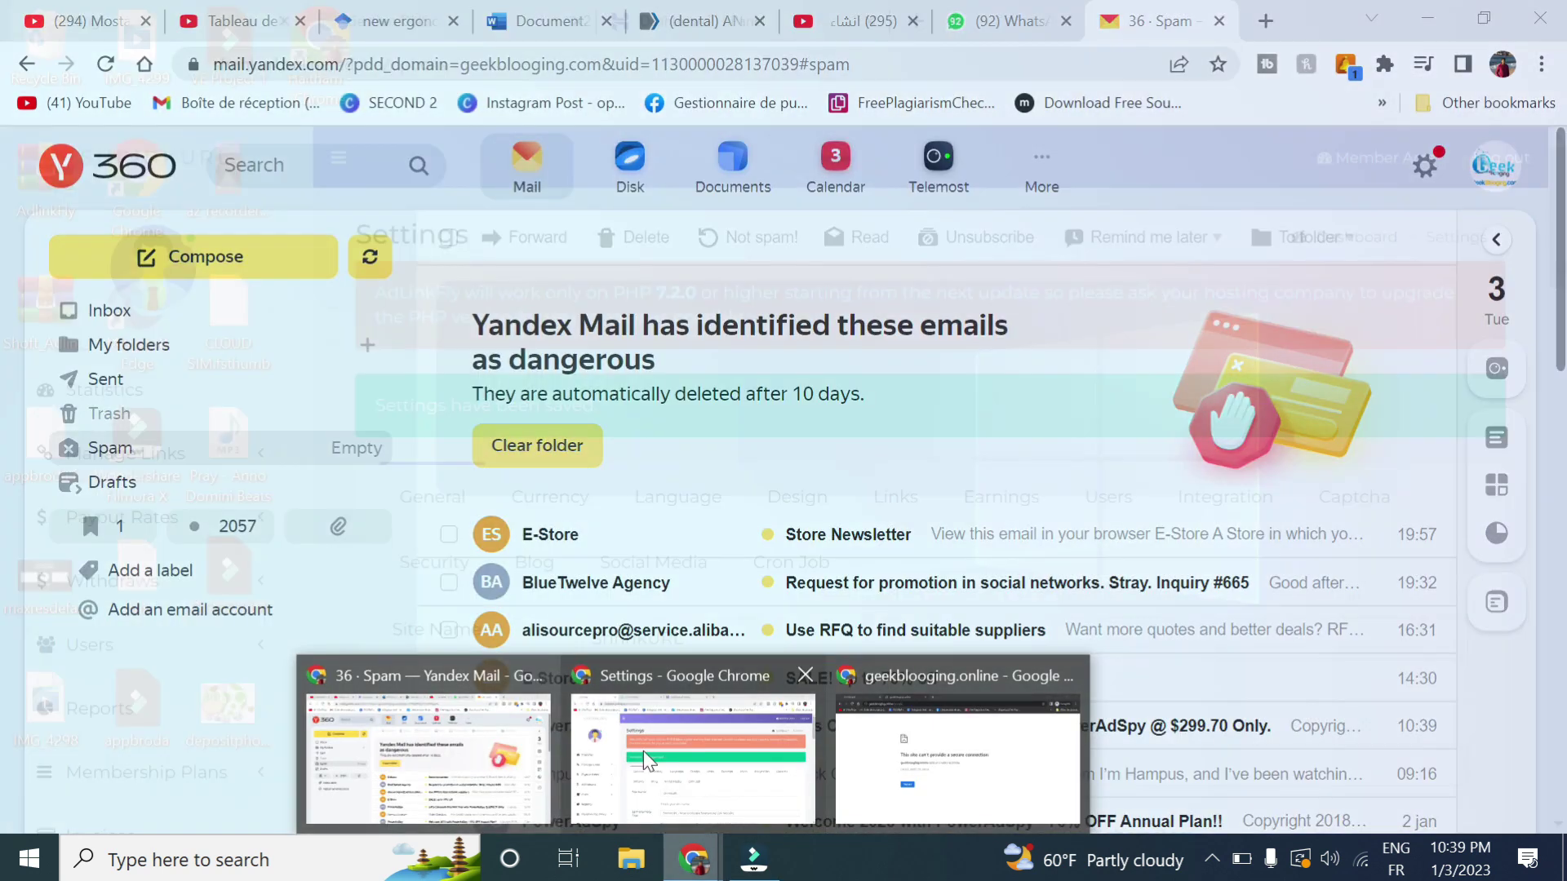
Park geekblogging.online on shrinkurl.online via hPanel's Parked Domains and check it shows as pointing
{"action": "left_click", "coordinate": [643, 751]}
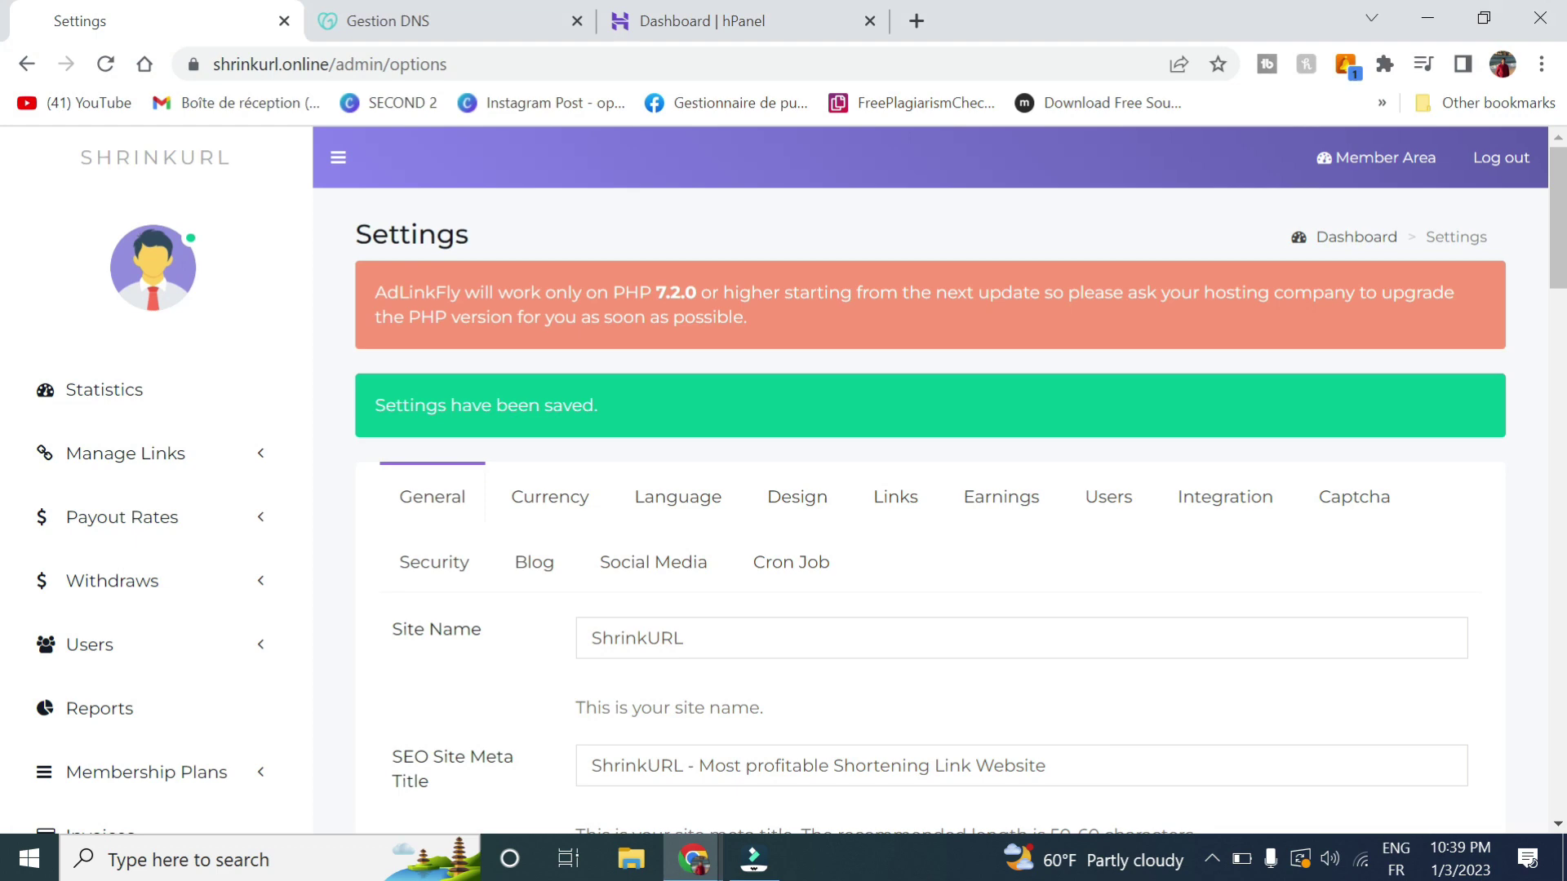
{"action": "left_click", "coordinate": [738, 18]}
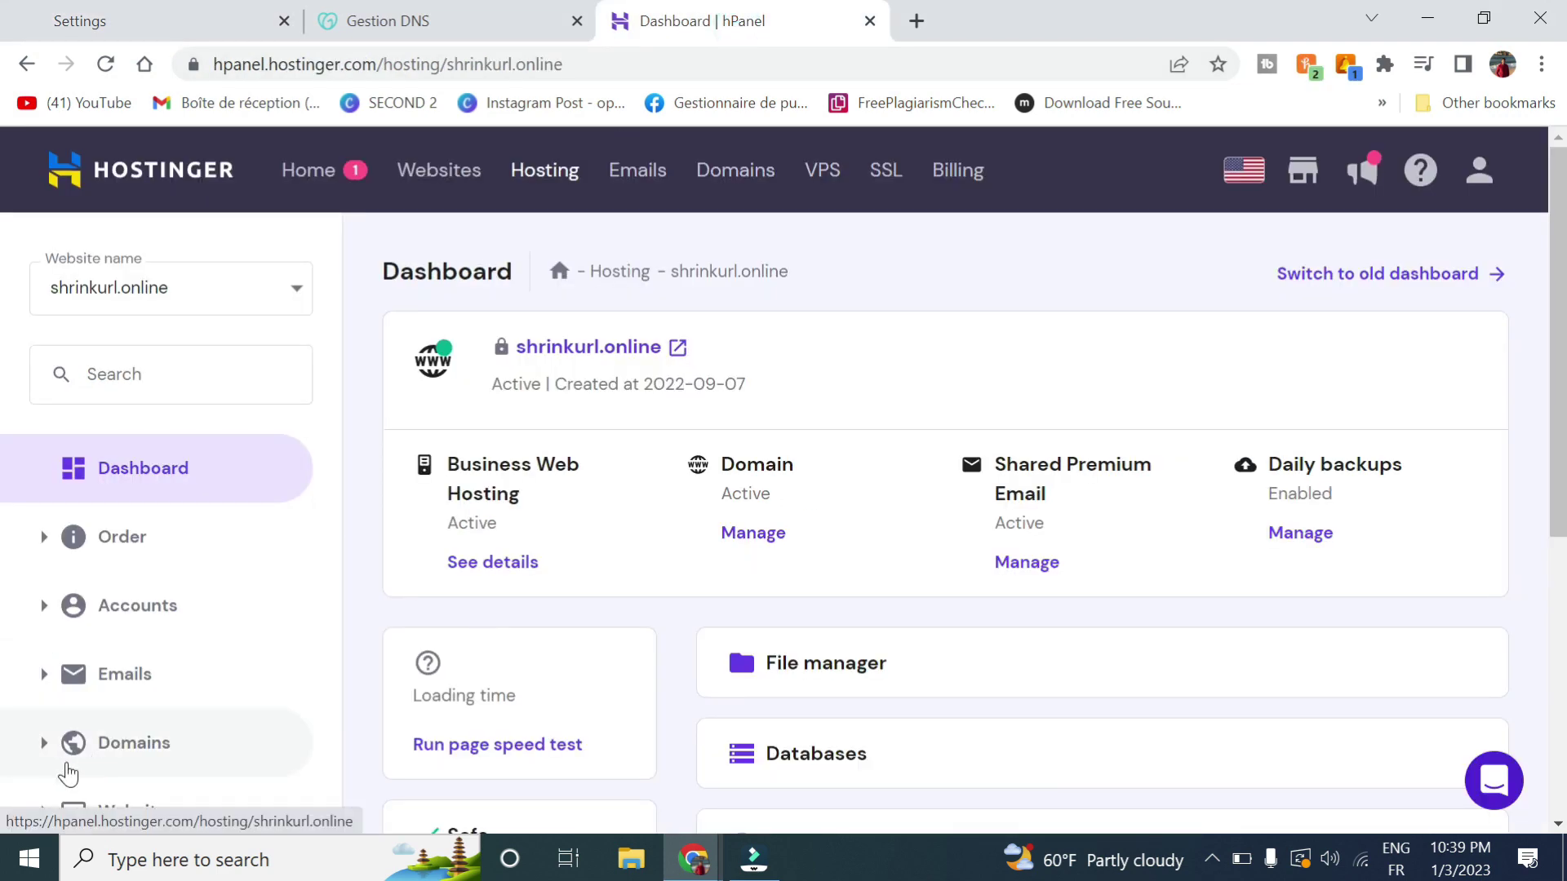
{"action": "left_click", "coordinate": [68, 771]}
{"action": "scroll", "coordinate": [63, 770], "scroll_direction": "down", "scroll_amount": 3}
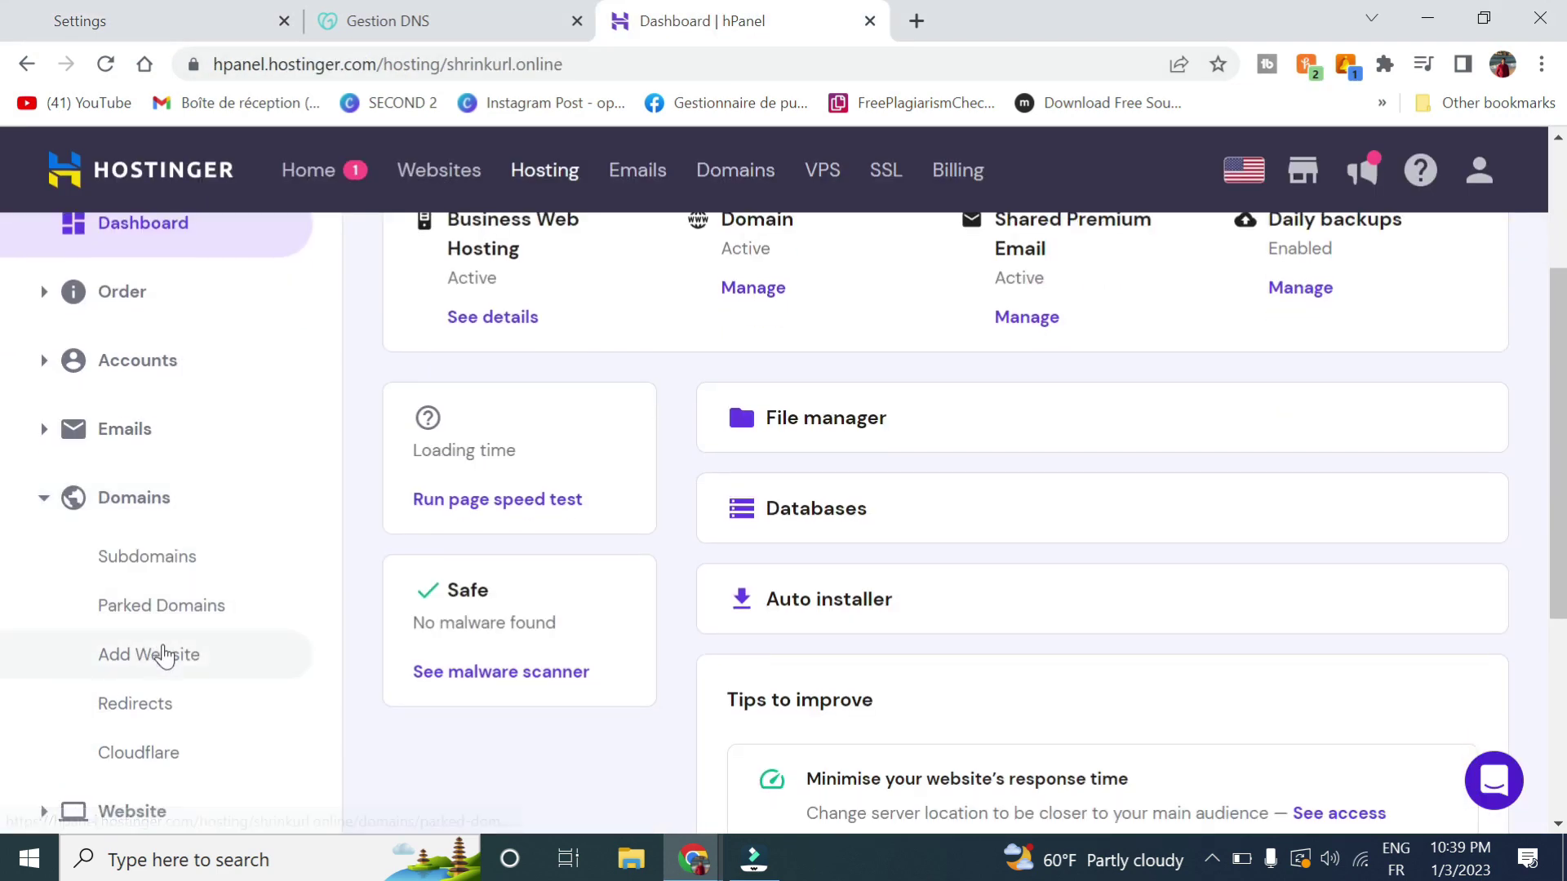
{"action": "scroll", "coordinate": [53, 757], "scroll_direction": "up", "scroll_amount": 3}
{"action": "scroll", "coordinate": [50, 756], "scroll_direction": "down", "scroll_amount": 4}
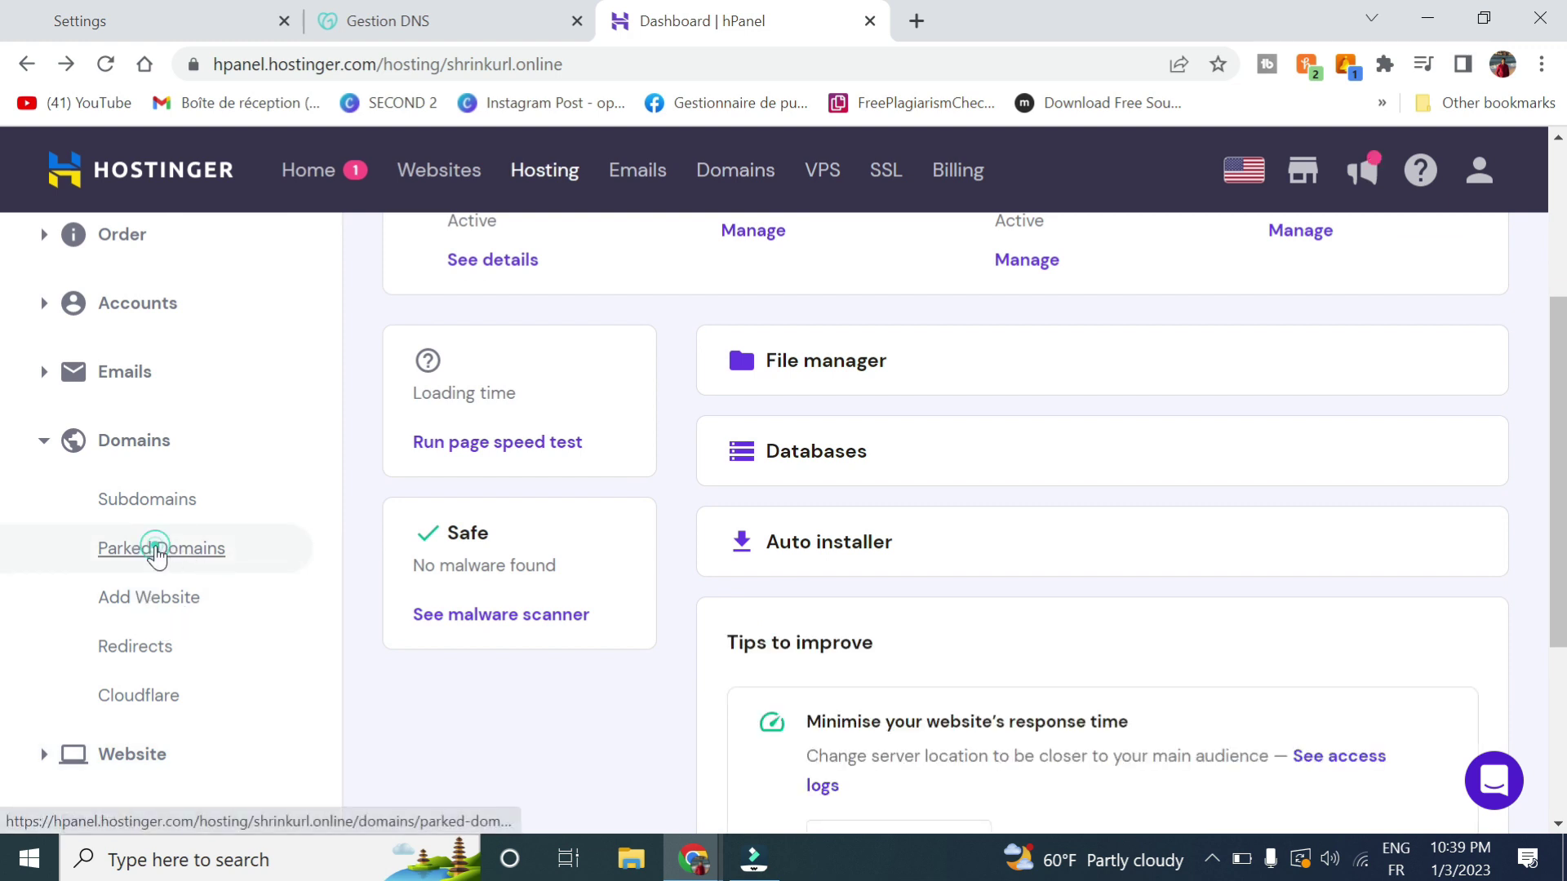
{"action": "left_click", "coordinate": [155, 550]}
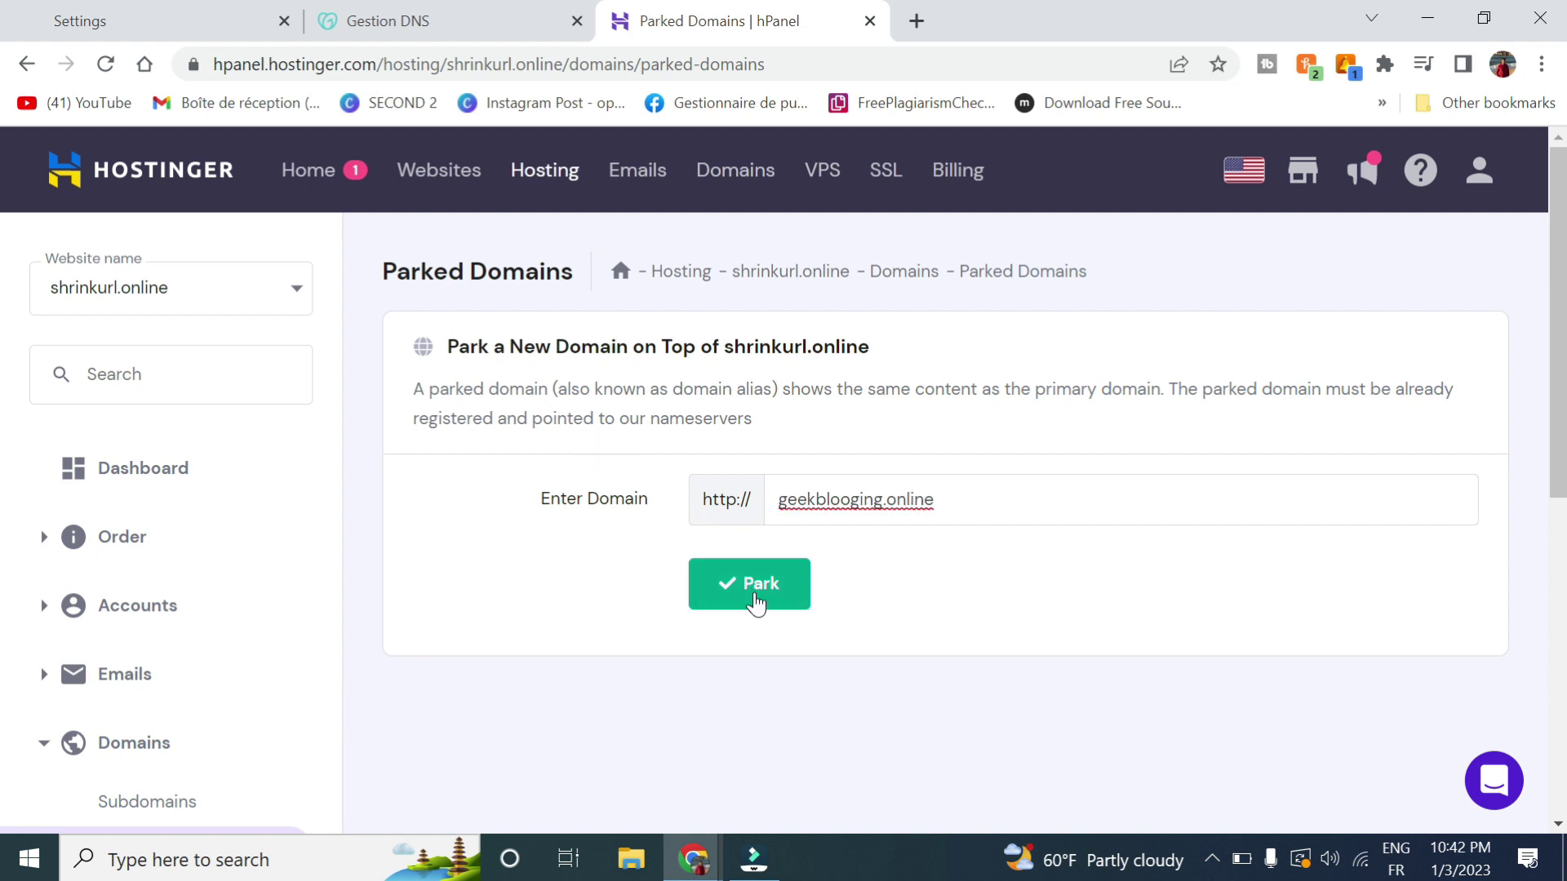
{"action": "left_click", "coordinate": [767, 588]}
{"action": "left_click", "coordinate": [759, 584]}
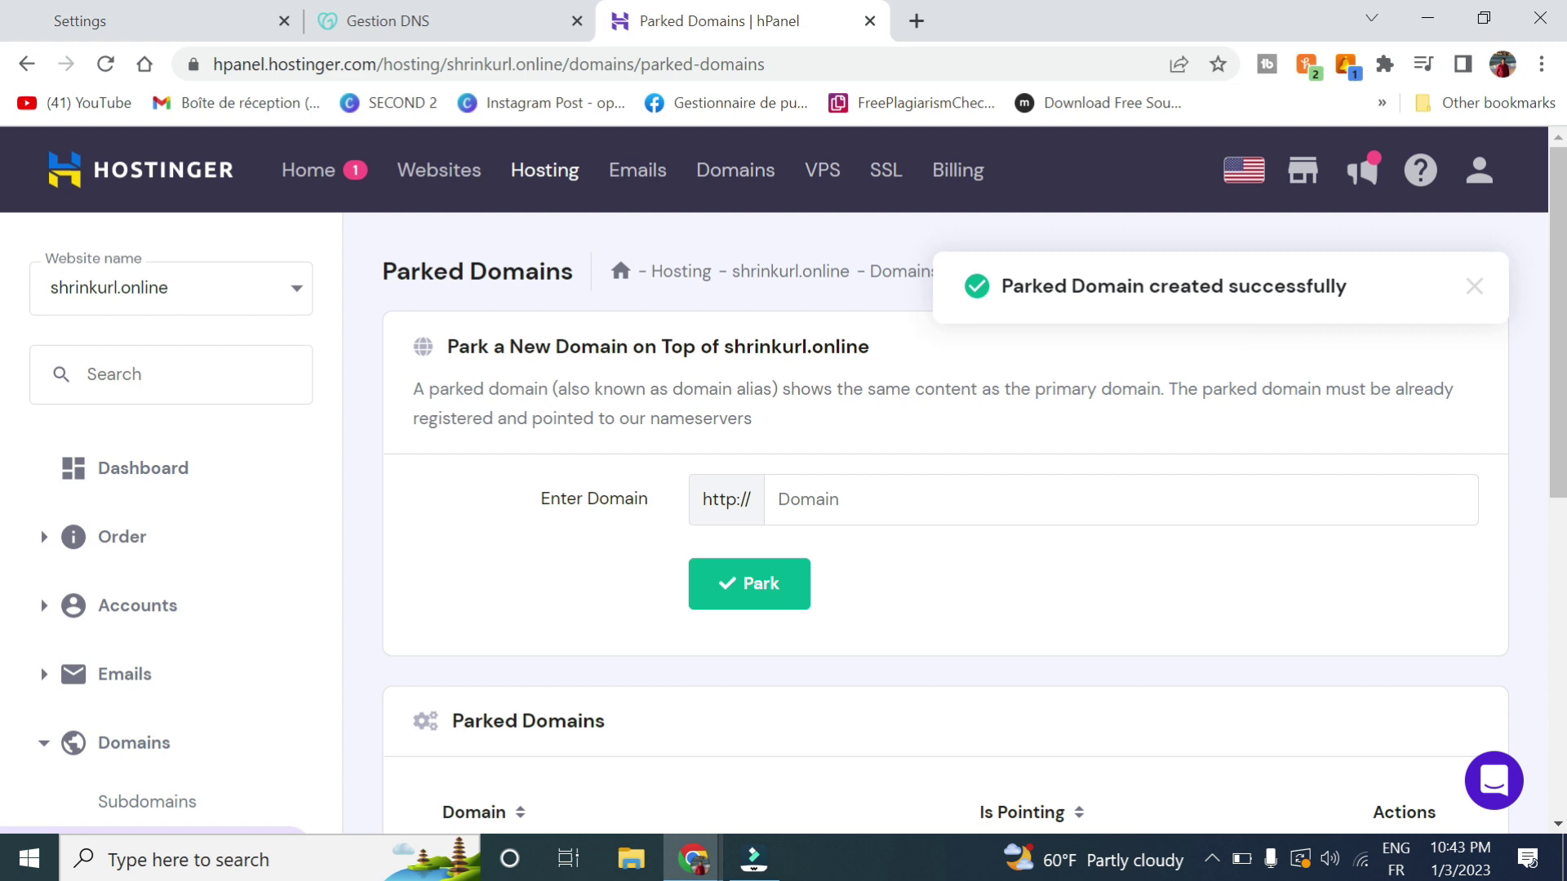
{"action": "scroll", "coordinate": [872, 571], "scroll_direction": "down", "scroll_amount": 4}
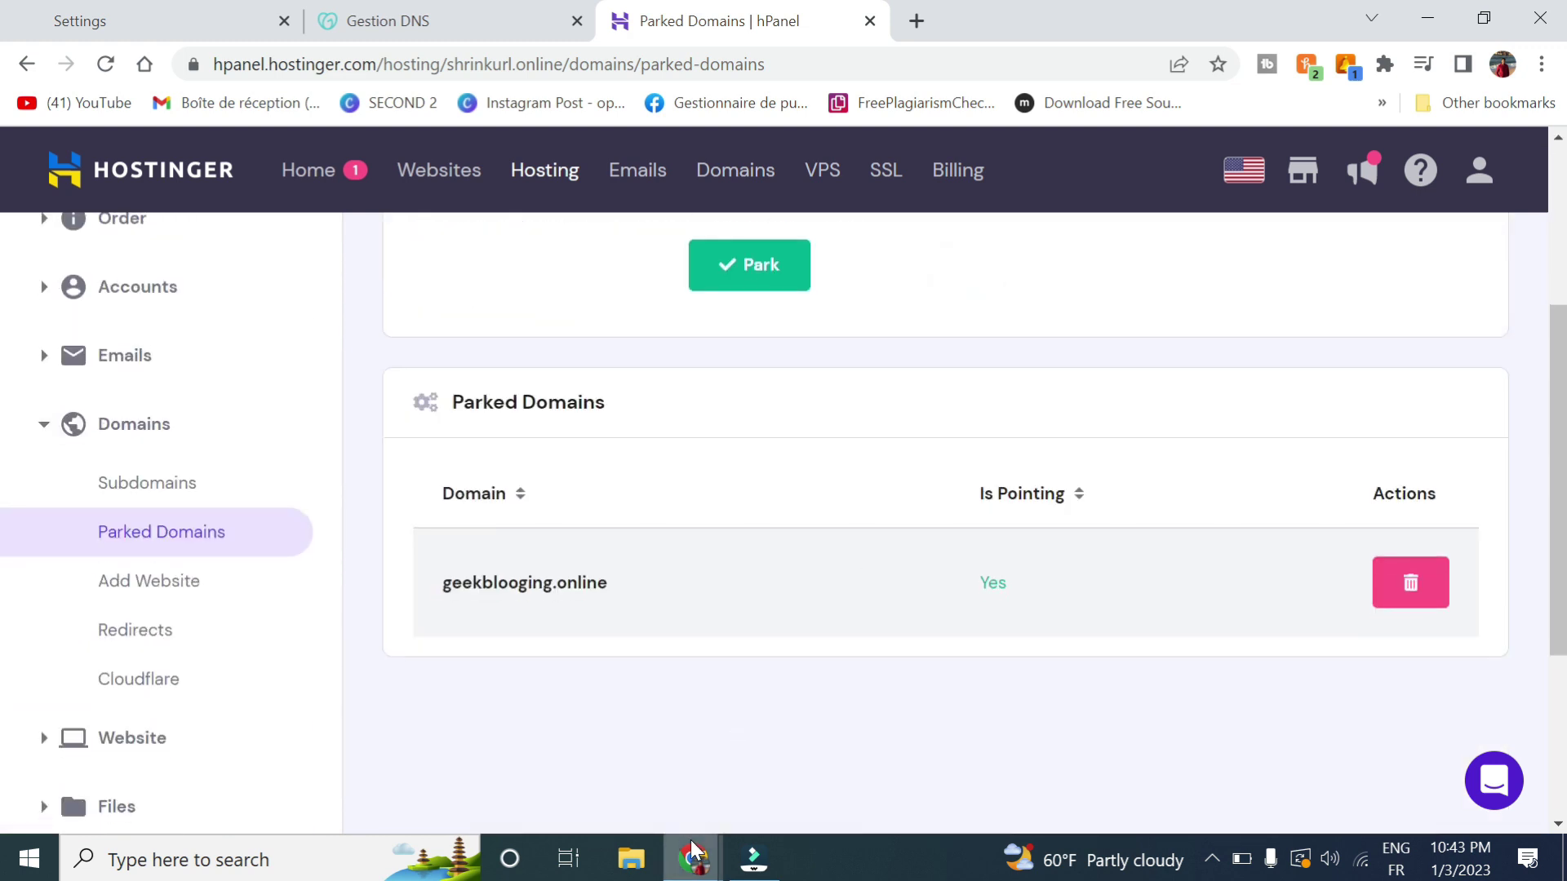
Reload geekblogging.online/google to see the countdown page, then go back to the member dashboard
{"action": "mouse_move", "coordinate": [694, 859]}
{"action": "left_click", "coordinate": [912, 741]}
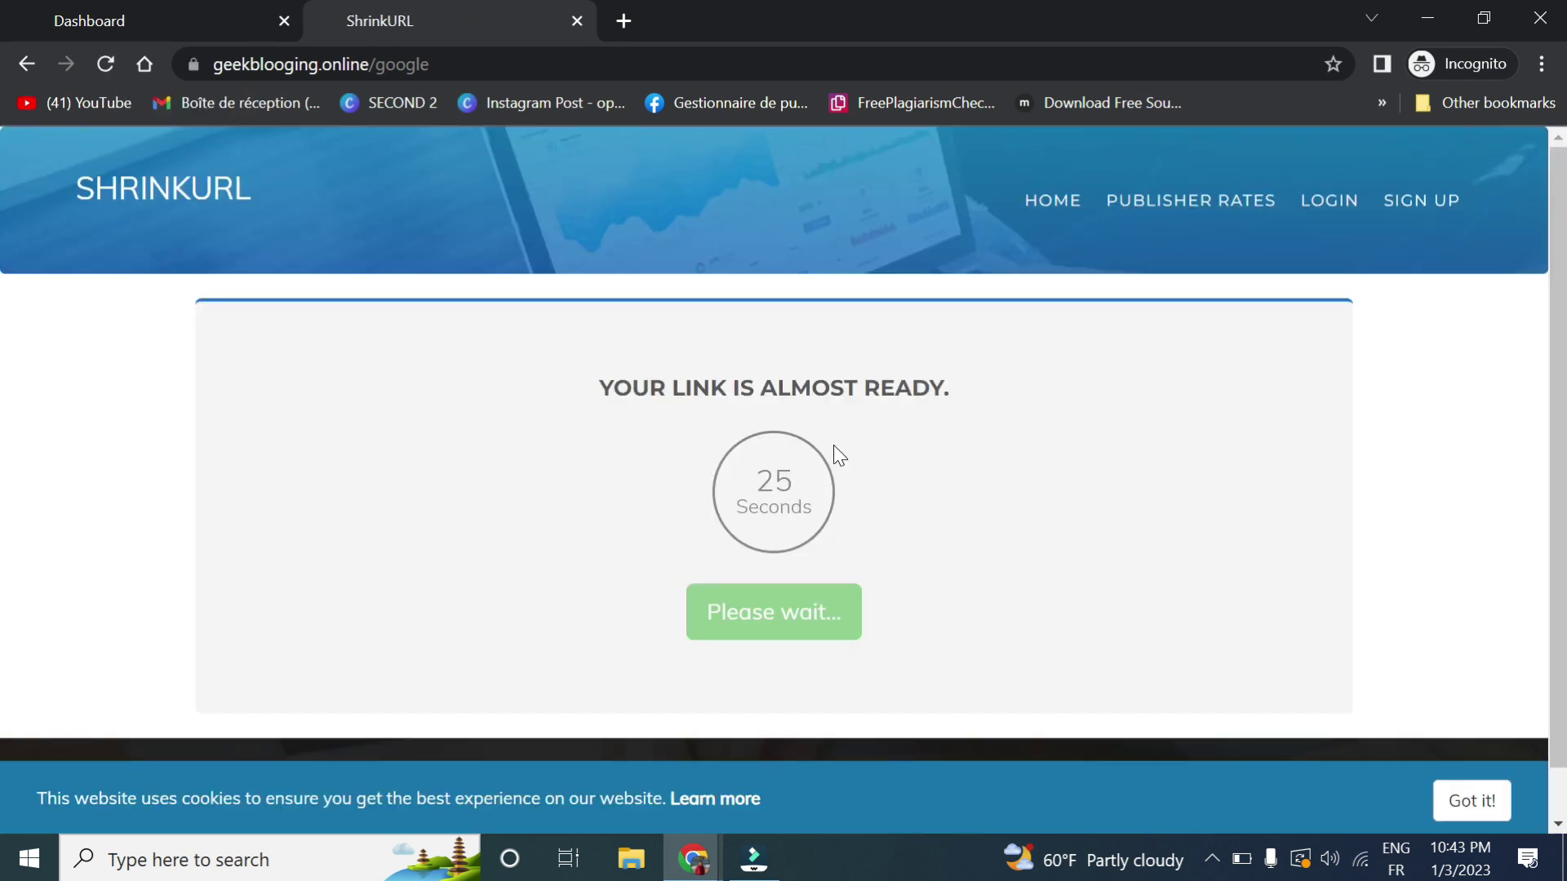
{"action": "left_click_drag", "start_coordinate": [629, 387], "coordinate": [903, 406]}
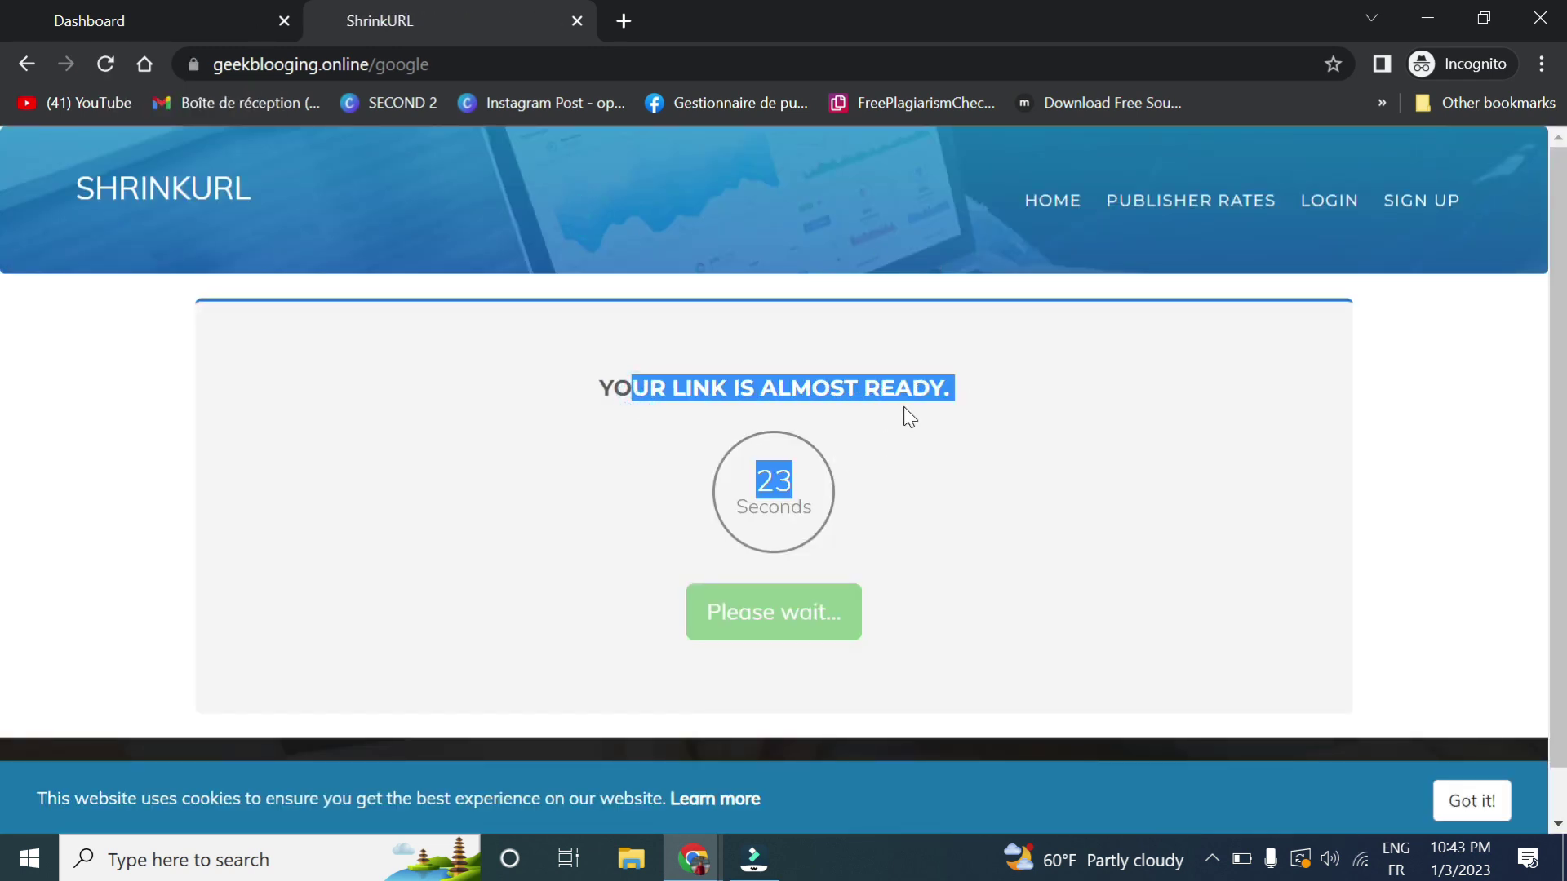
{"action": "left_click", "coordinate": [903, 406]}
{"action": "left_click", "coordinate": [208, 13]}
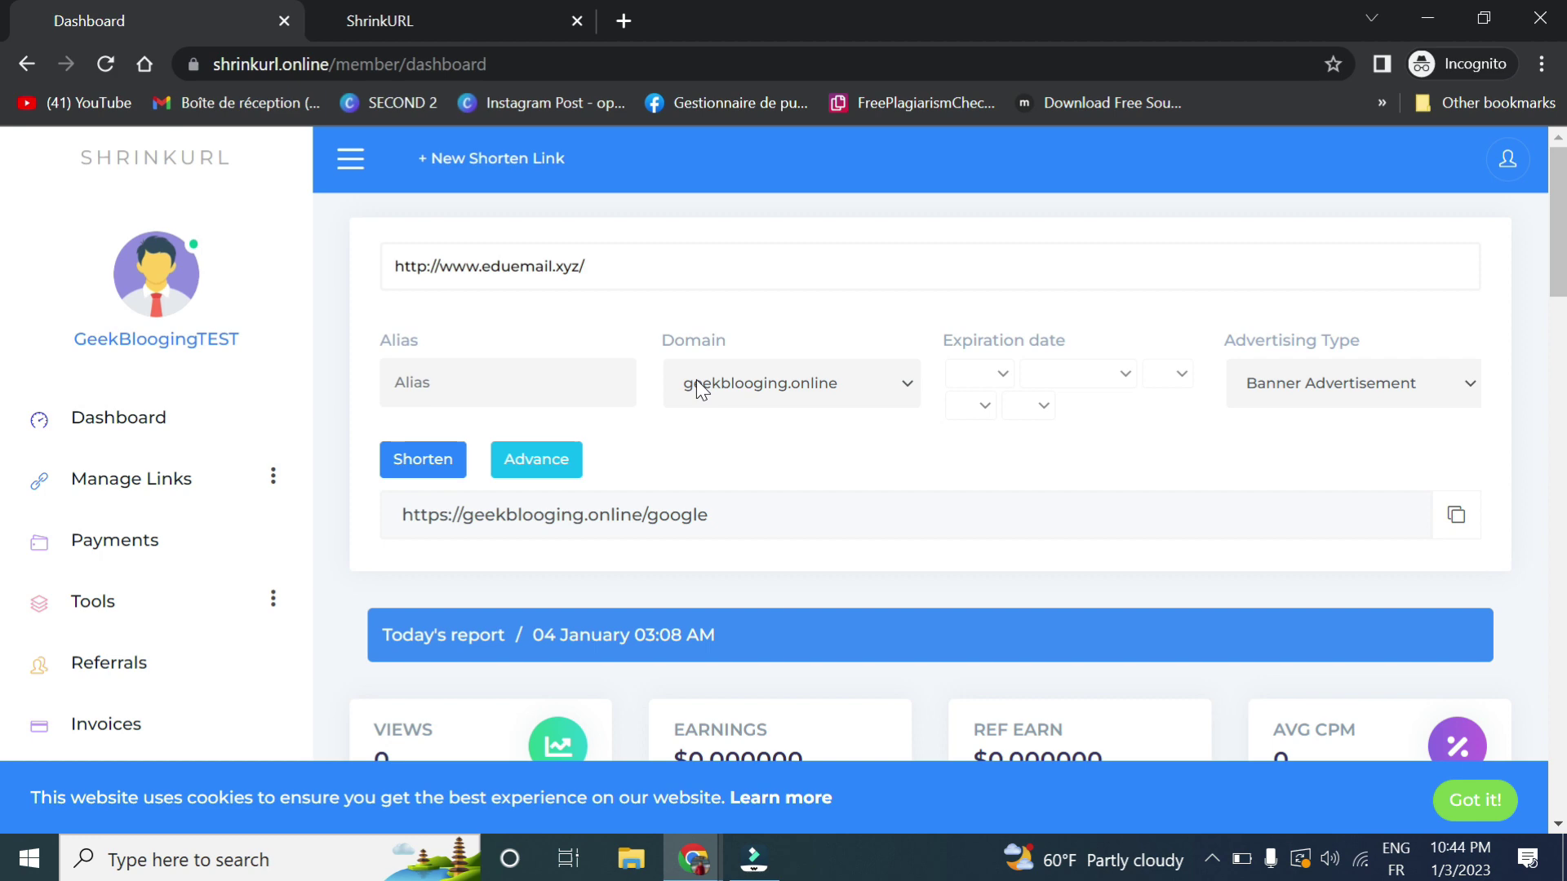
Search 'captcha google V2' in a new private tab and go to the reCAPTCHA admin console
{"action": "left_click", "coordinate": [623, 20]}
{"action": "type", "text": "captch"}
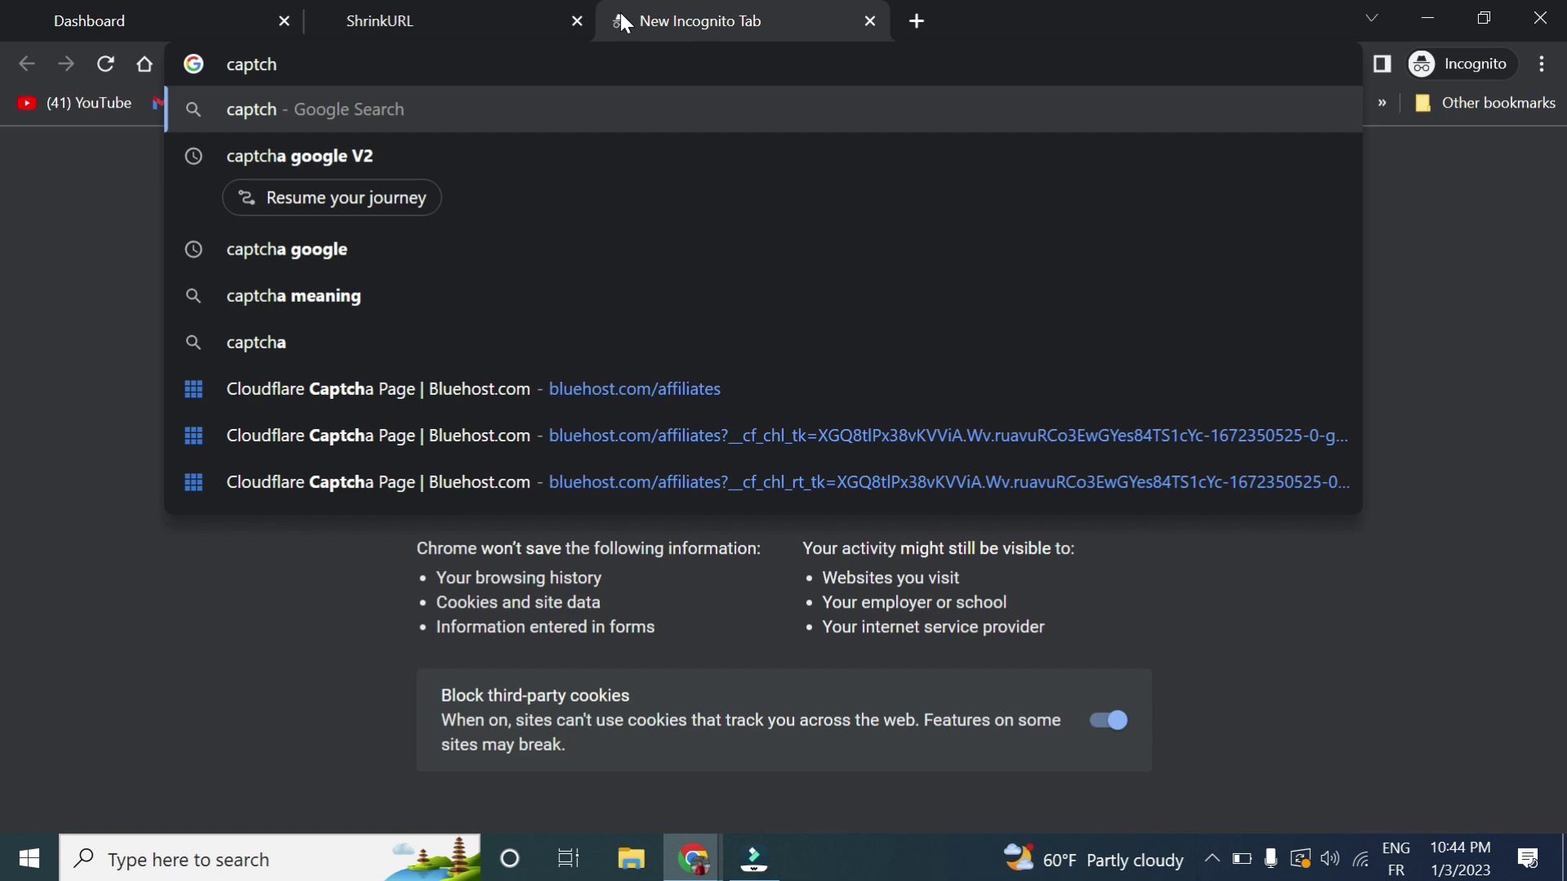
{"action": "key", "text": "Down"}
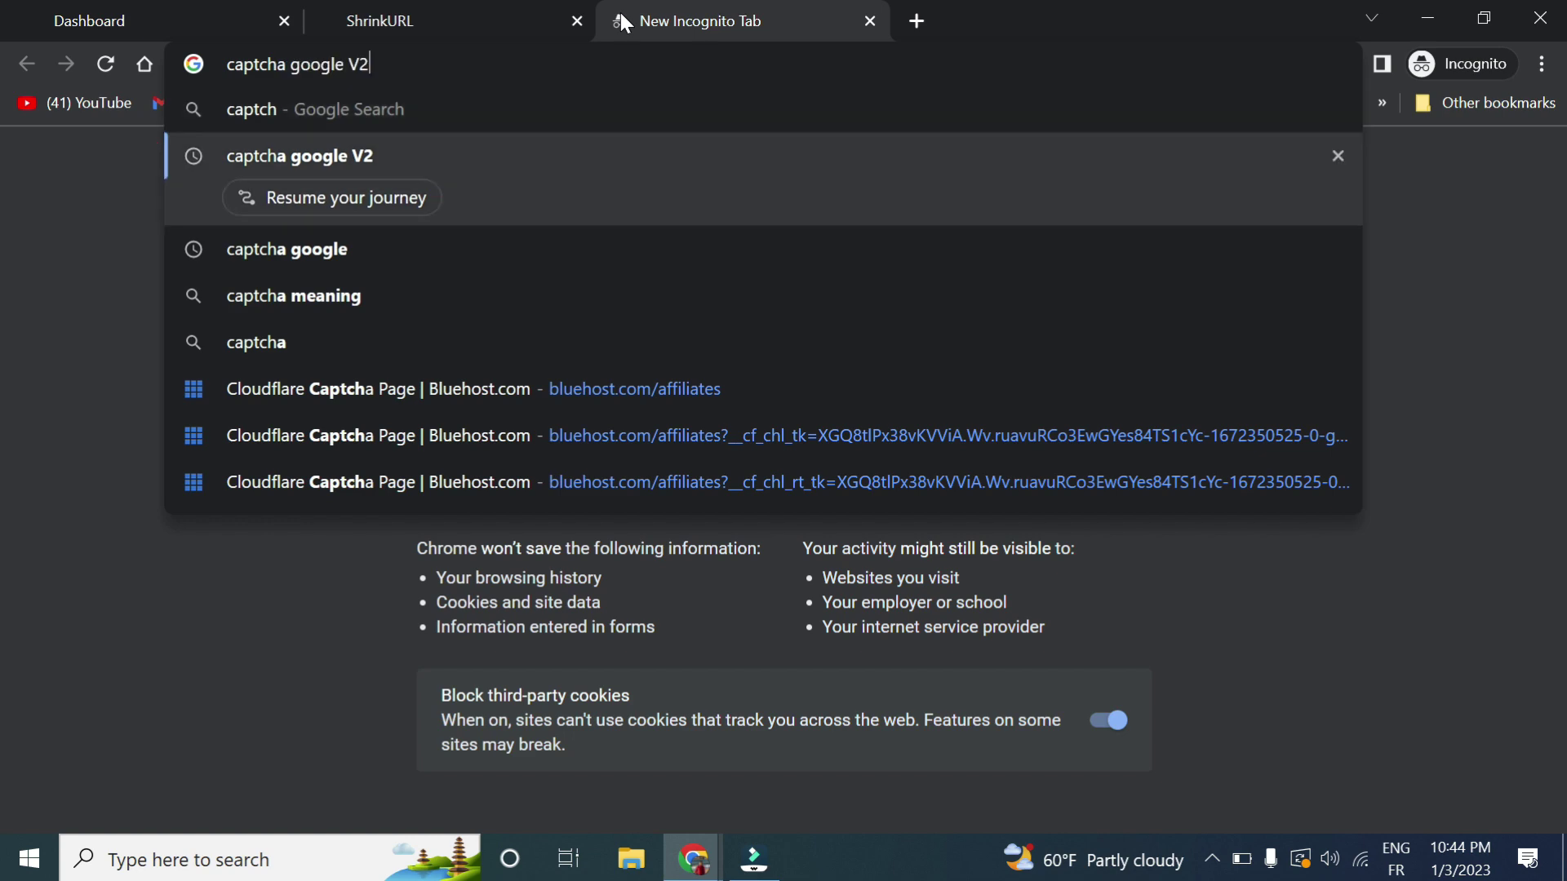
{"action": "key", "text": "Return"}
{"action": "scroll", "coordinate": [365, 540], "scroll_direction": "down", "scroll_amount": 3}
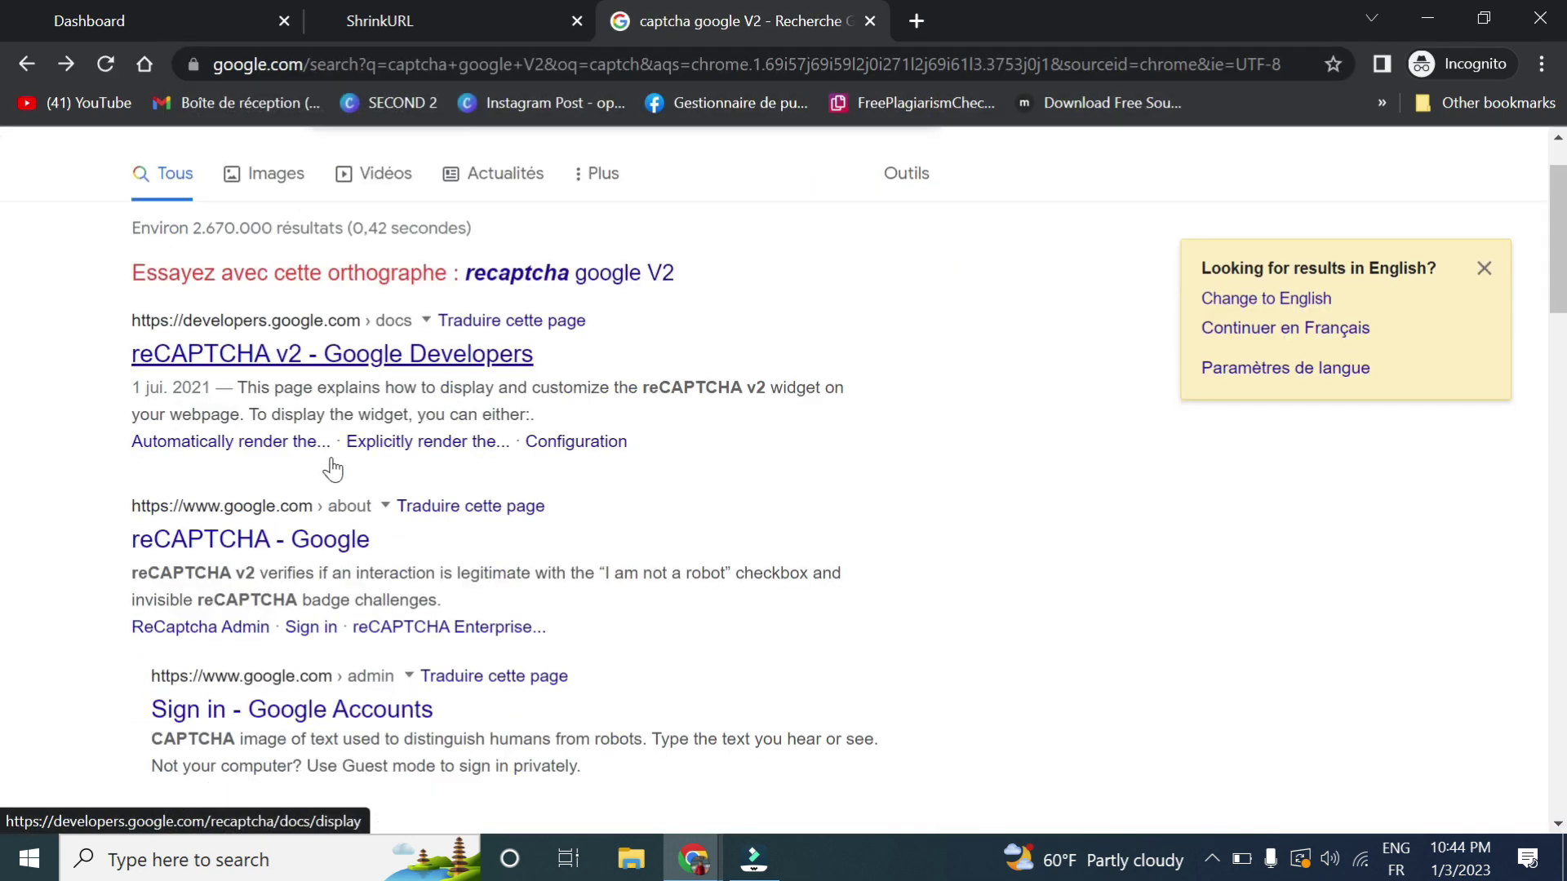
{"action": "left_click", "coordinate": [287, 430]}
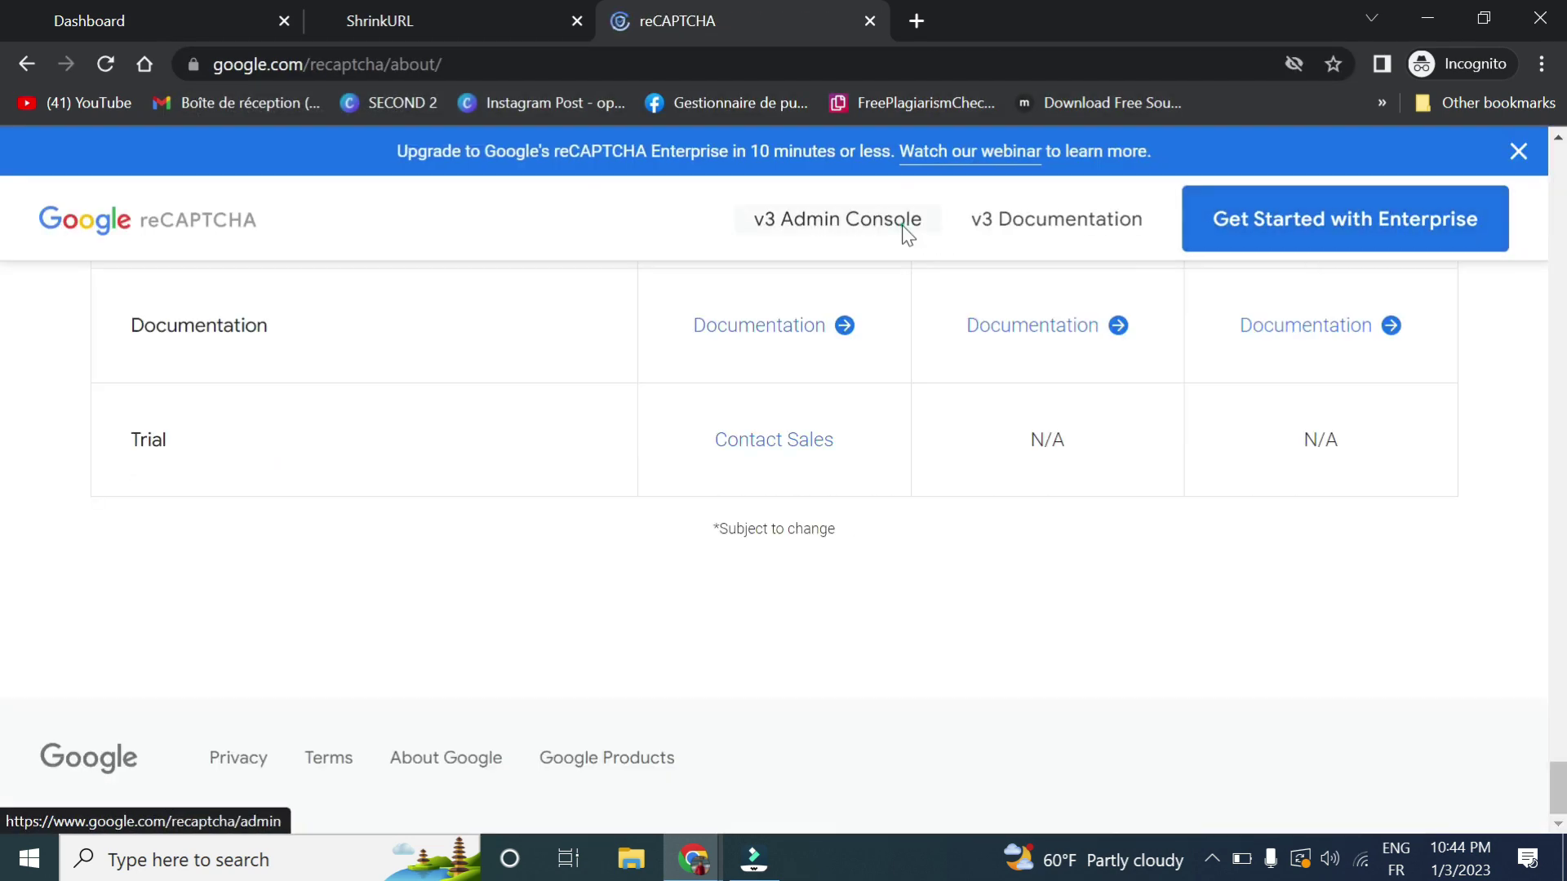
{"action": "left_click", "coordinate": [911, 217]}
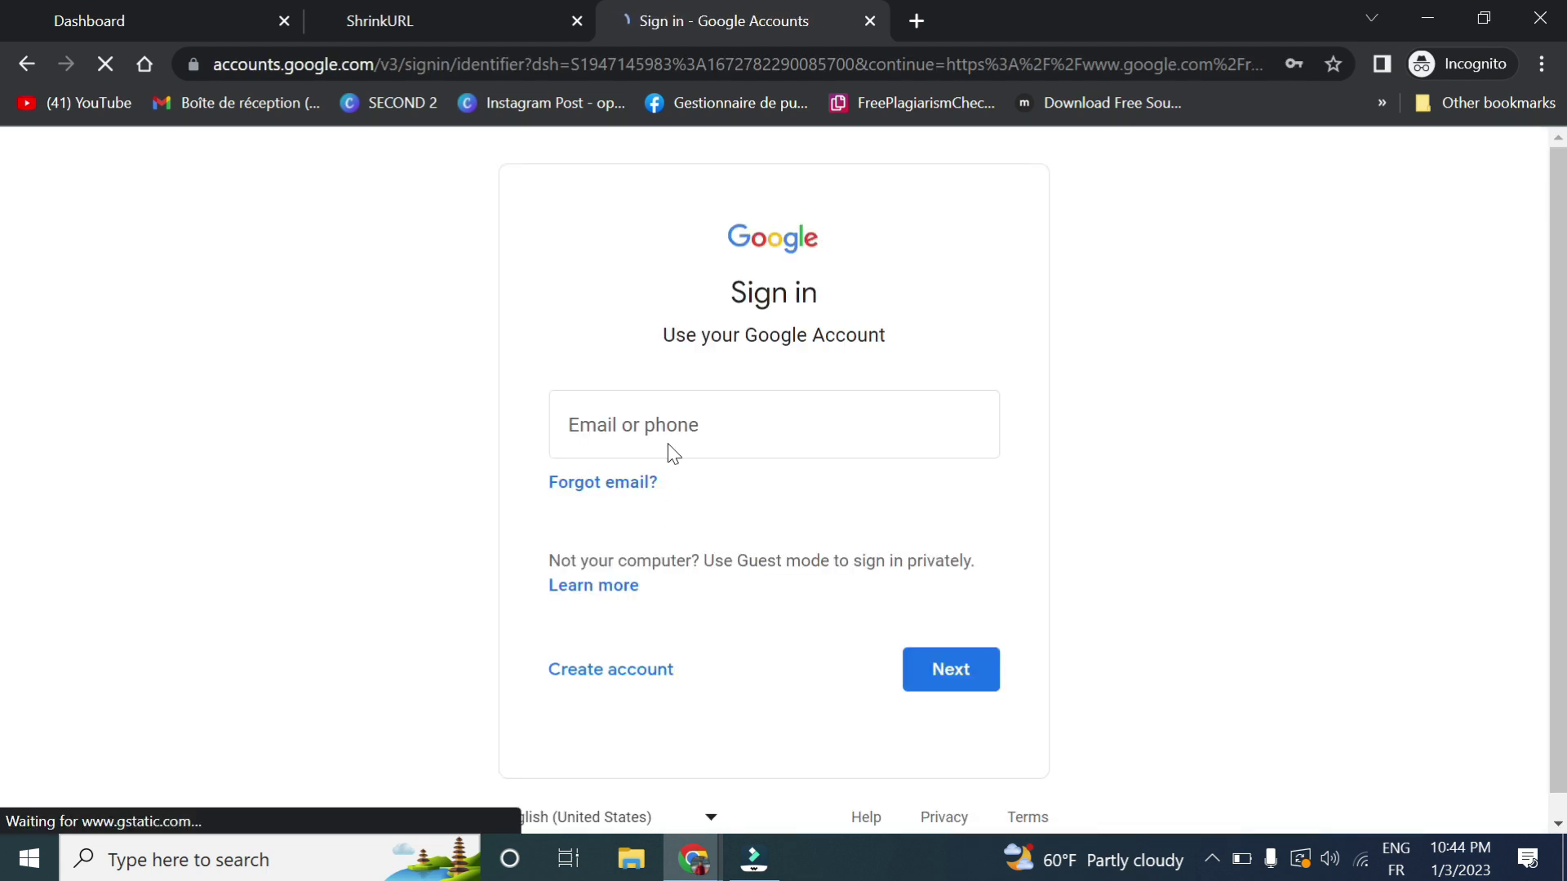
Sign in with a saved Google account and select the short it v2 site
{"action": "left_click", "coordinate": [665, 442]}
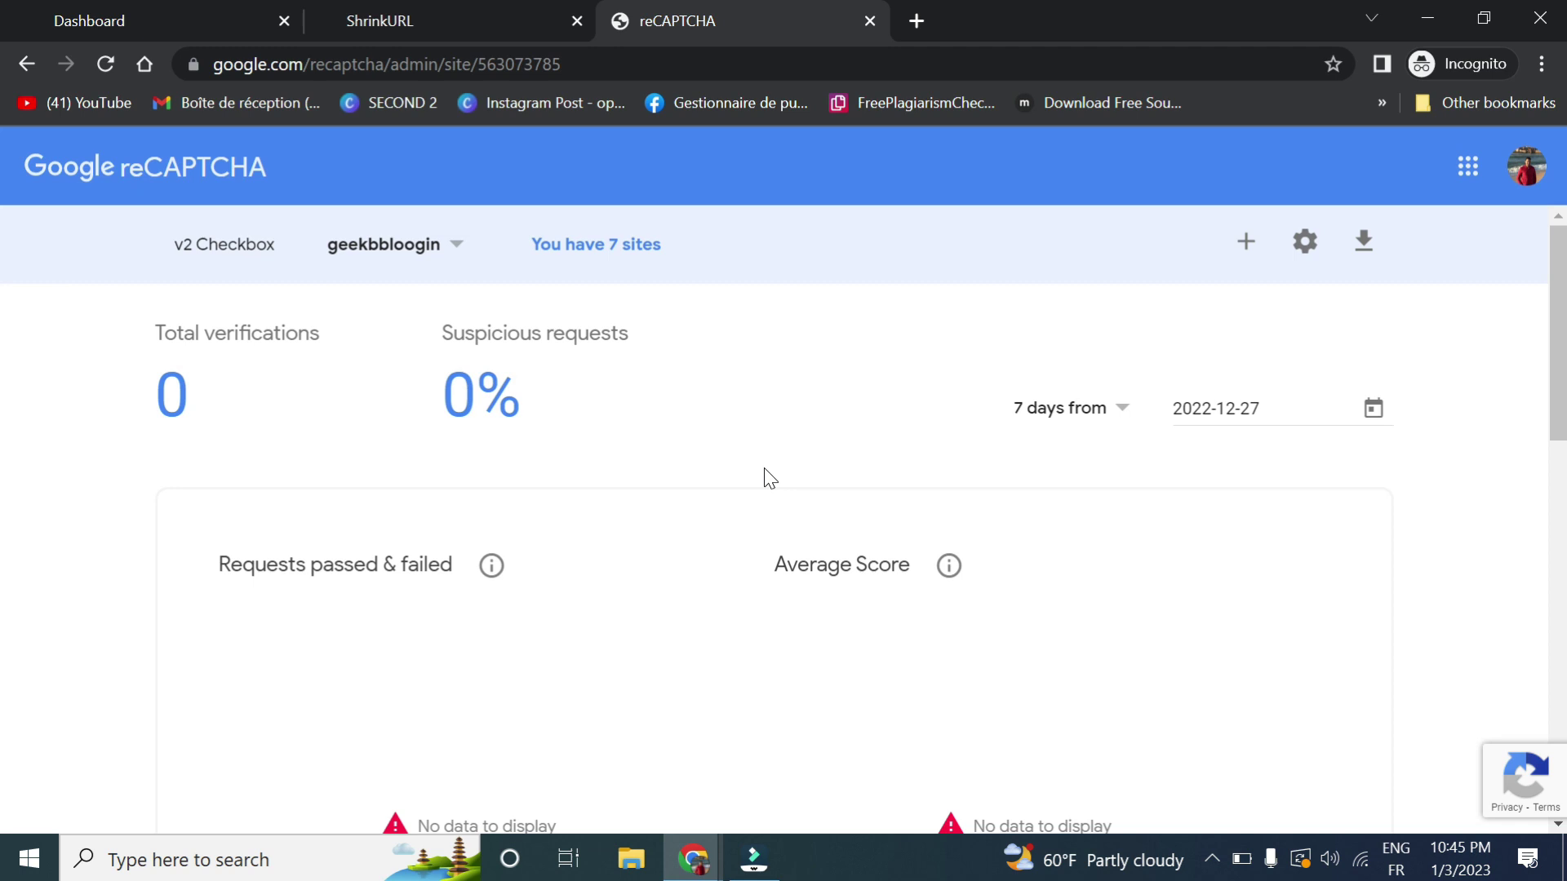
{"action": "left_click", "coordinate": [398, 249]}
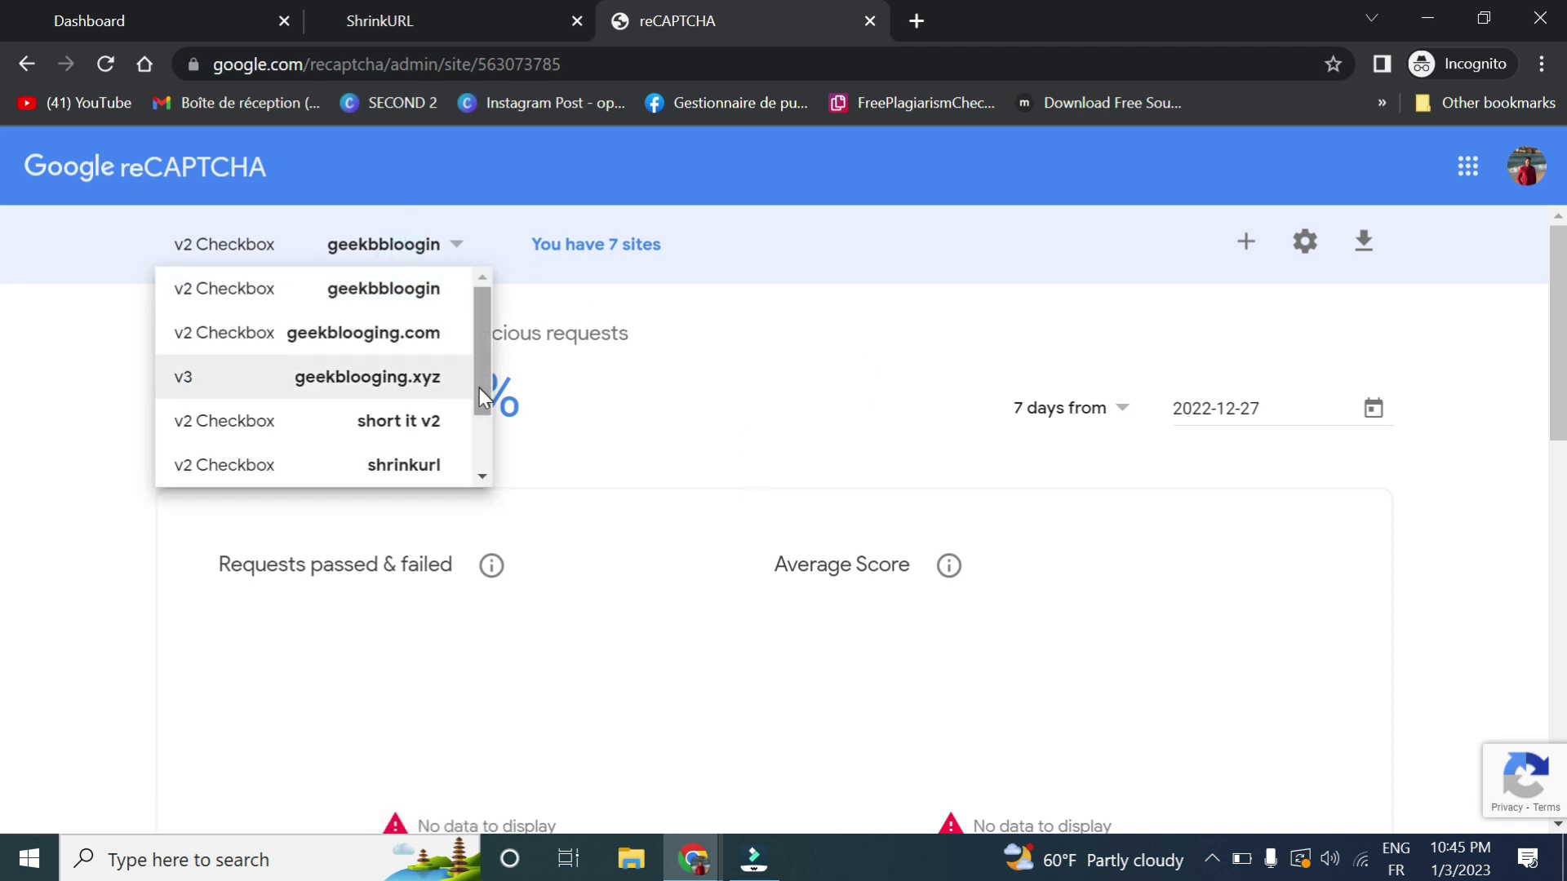
{"action": "left_click_drag", "start_coordinate": [479, 388], "coordinate": [480, 466]}
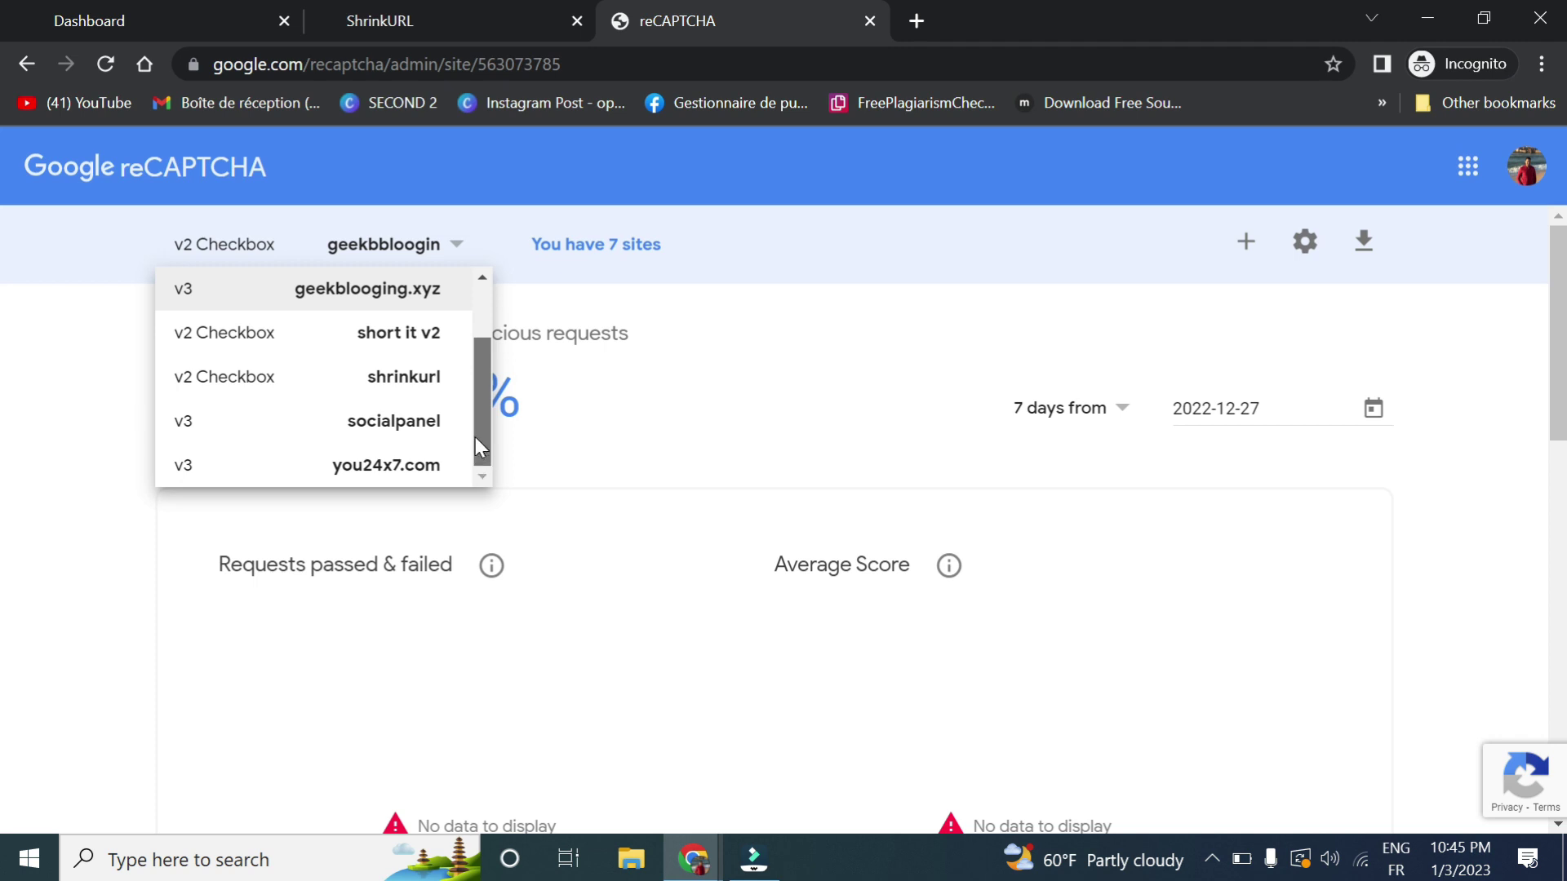
{"action": "left_click", "coordinate": [420, 341]}
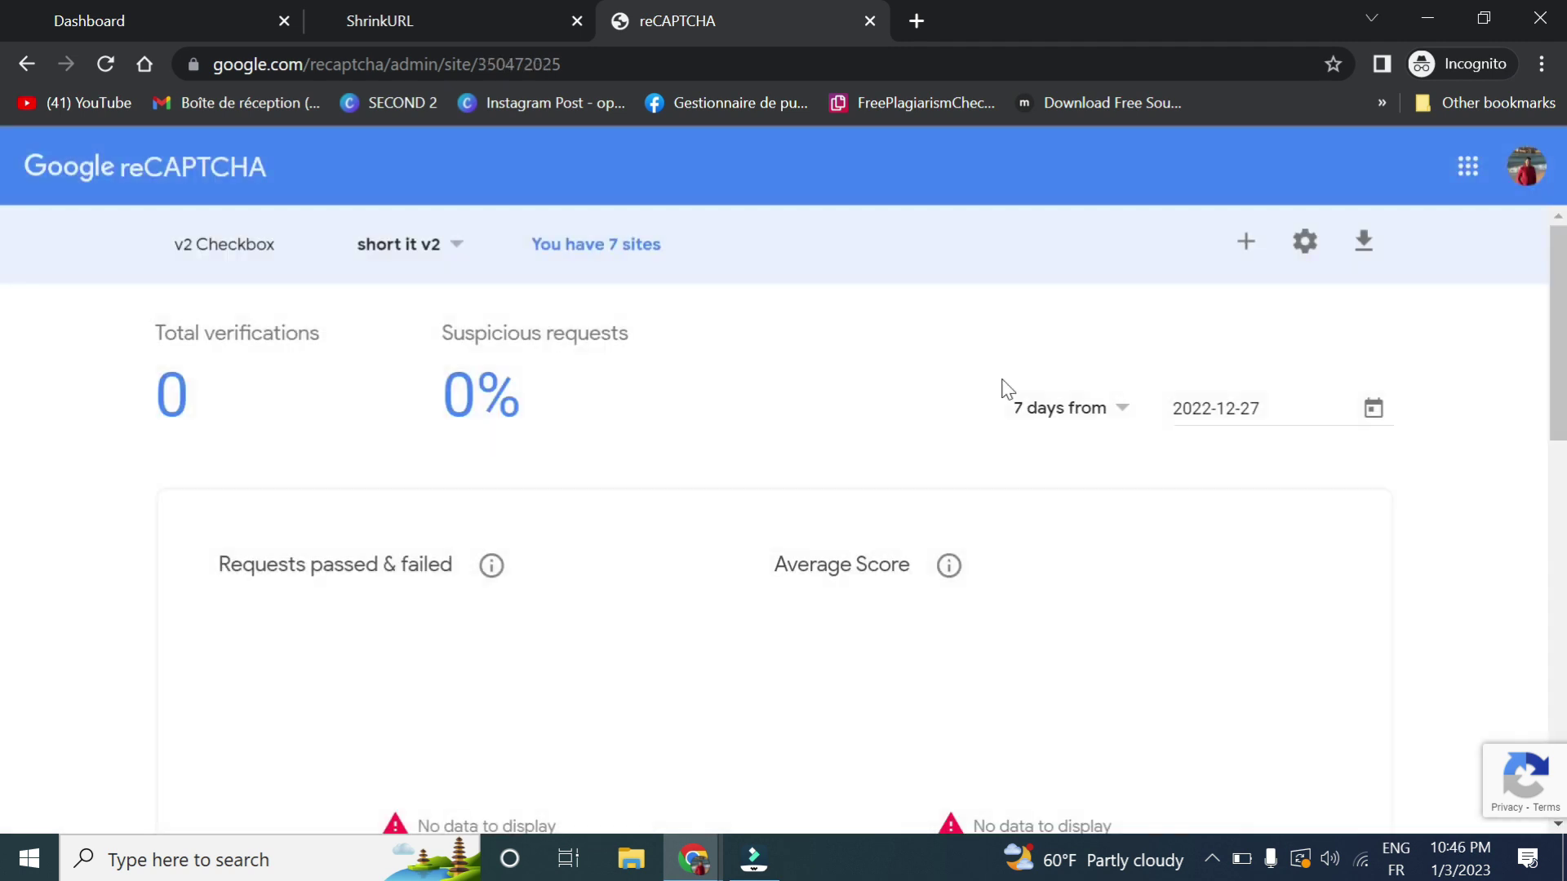
Add geekblogging.online to the short it v2 site's domains in its settings and save
{"action": "left_click", "coordinate": [1304, 241]}
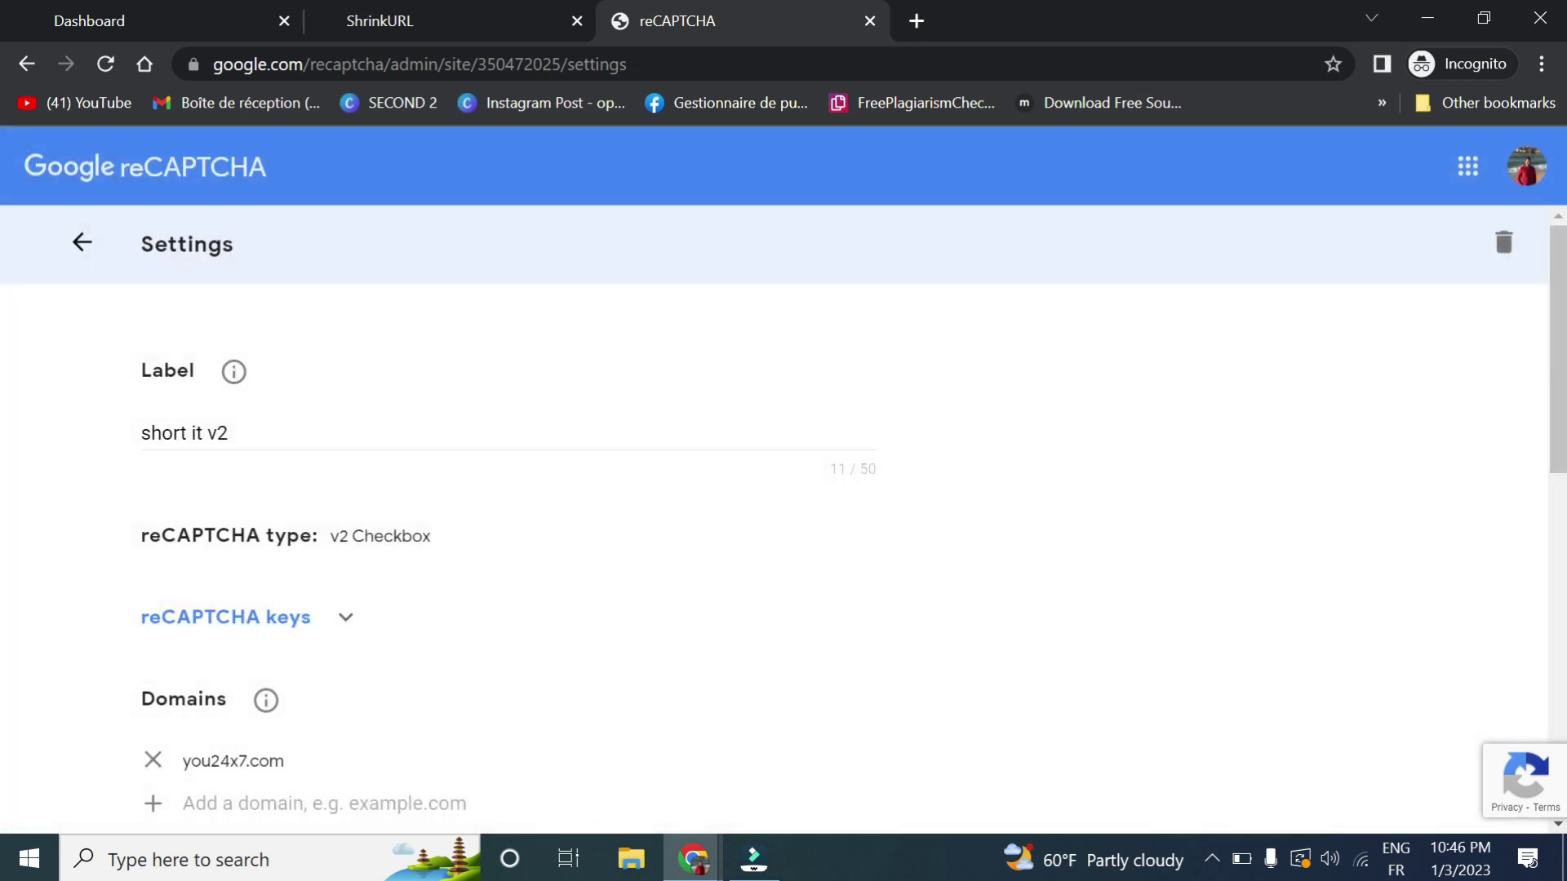
{"action": "scroll", "coordinate": [245, 522], "scroll_direction": "down", "scroll_amount": 3}
{"action": "left_click", "coordinate": [244, 524]}
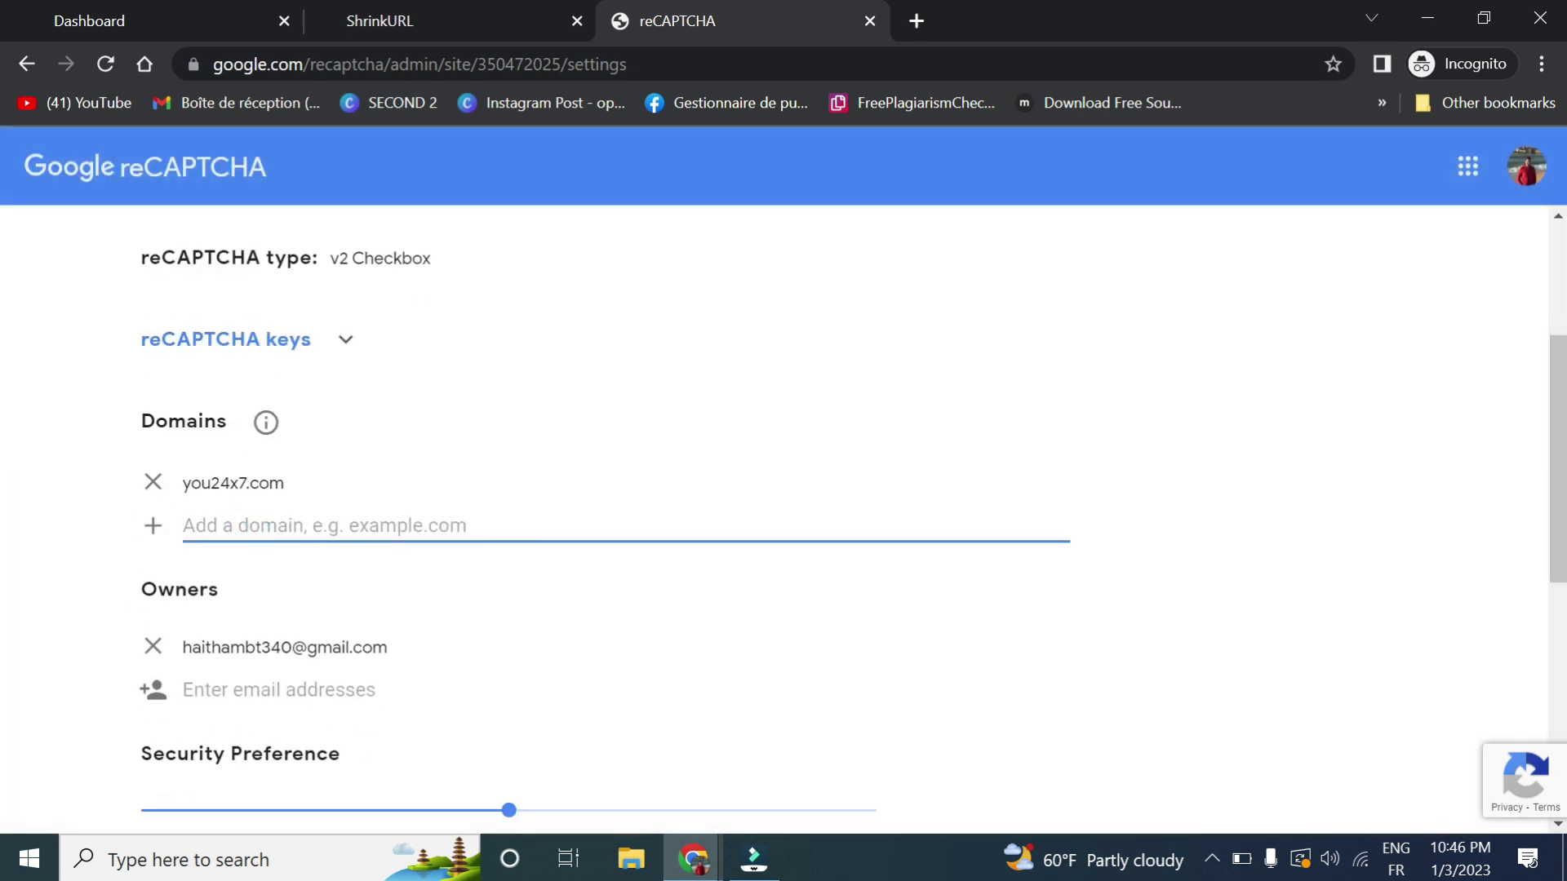
{"action": "type", "text": "gee"}
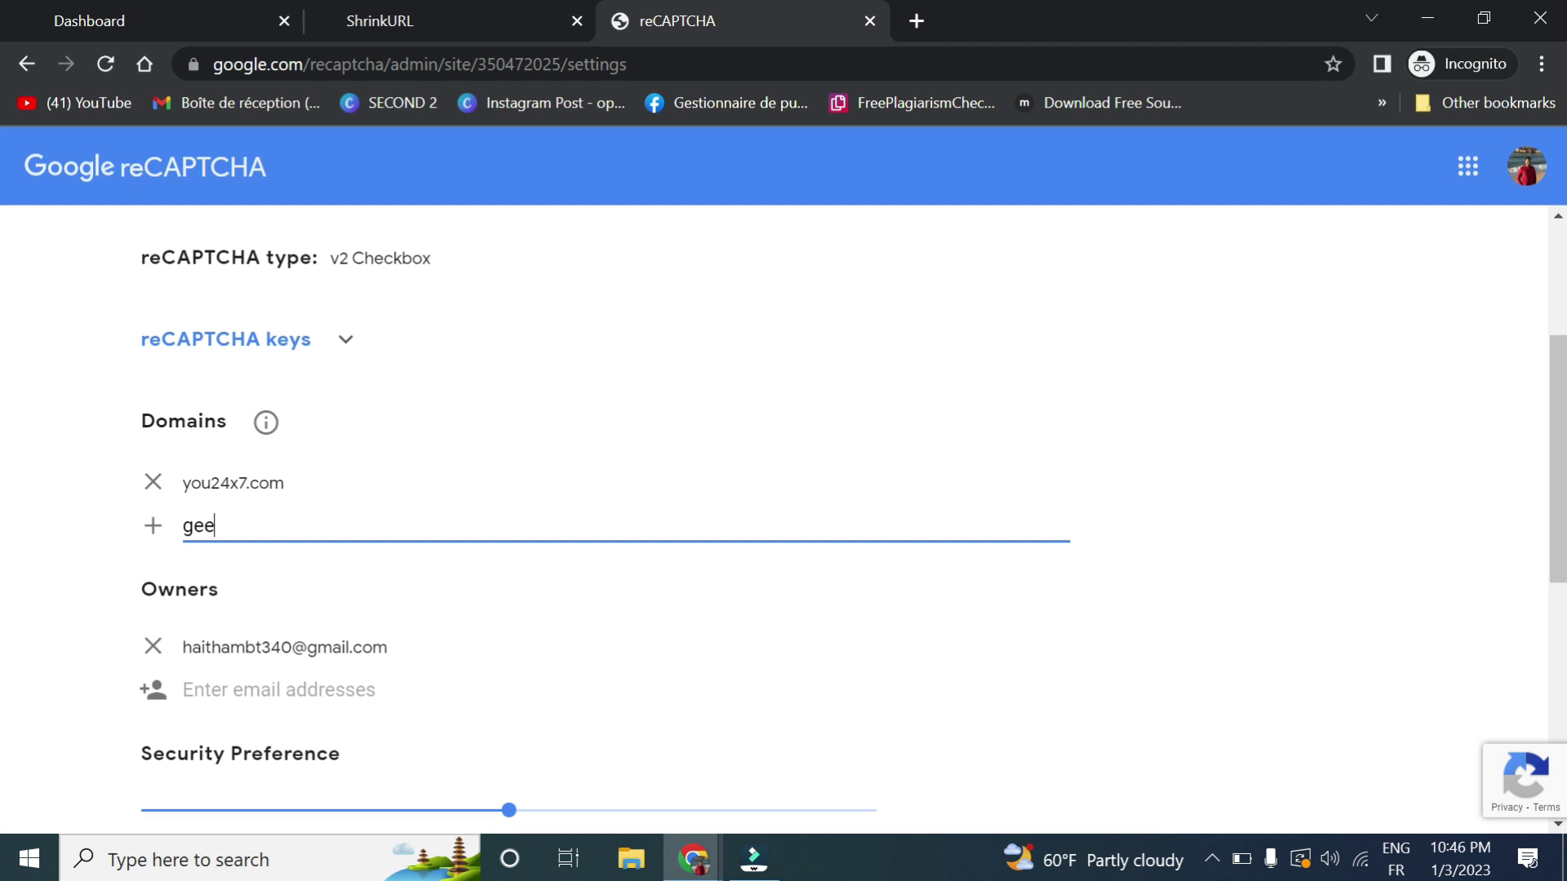
{"action": "type", "text": "kblogging.online"}
{"action": "scroll", "coordinate": [269, 734], "scroll_direction": "down", "scroll_amount": 5}
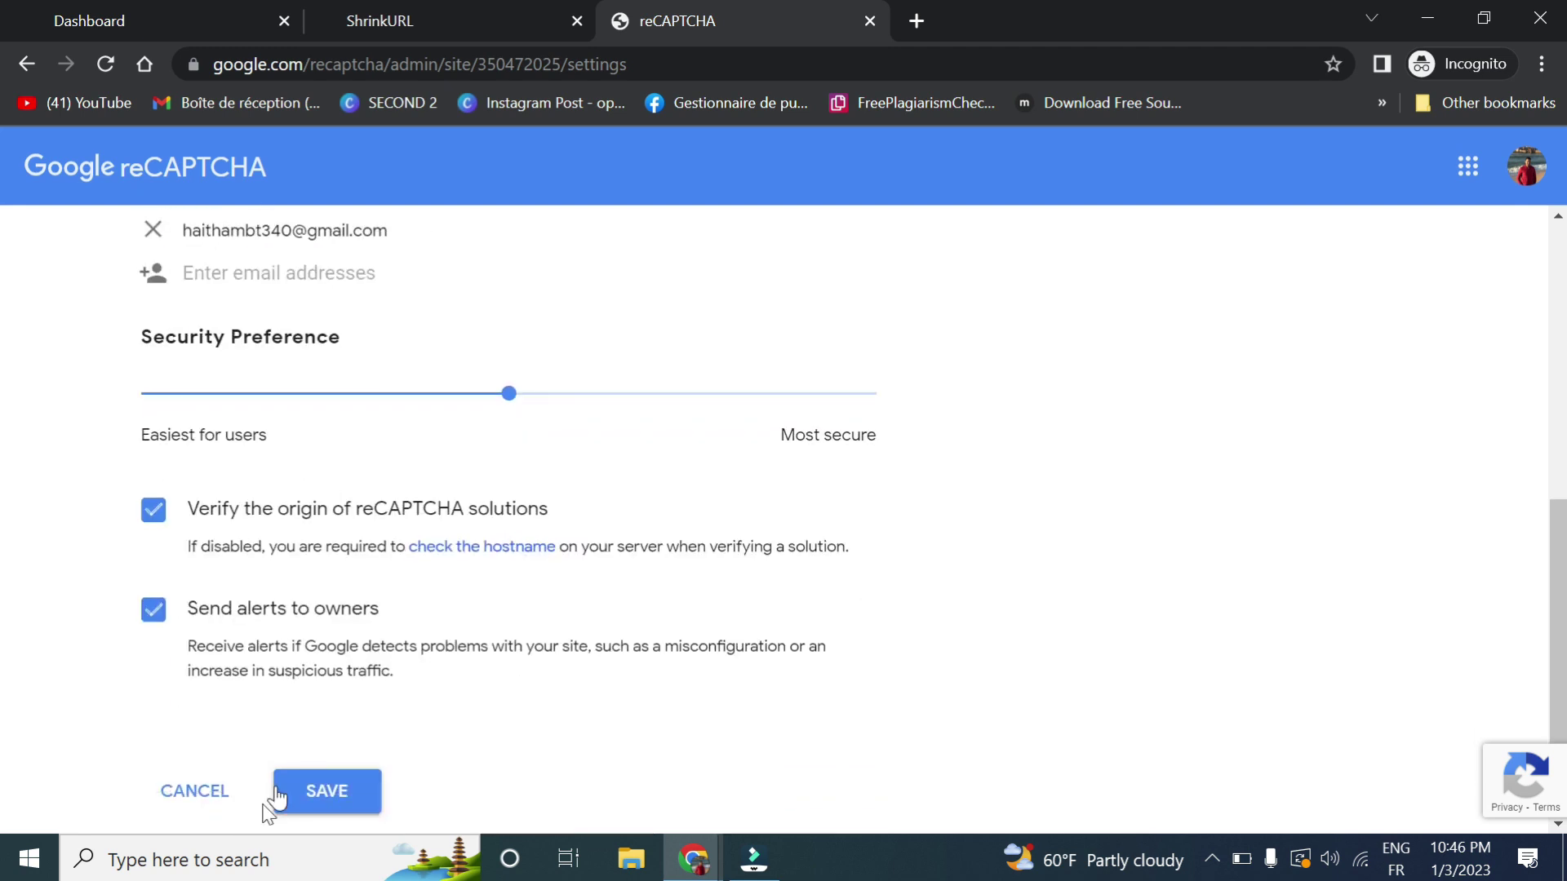
{"action": "left_click", "coordinate": [322, 793]}
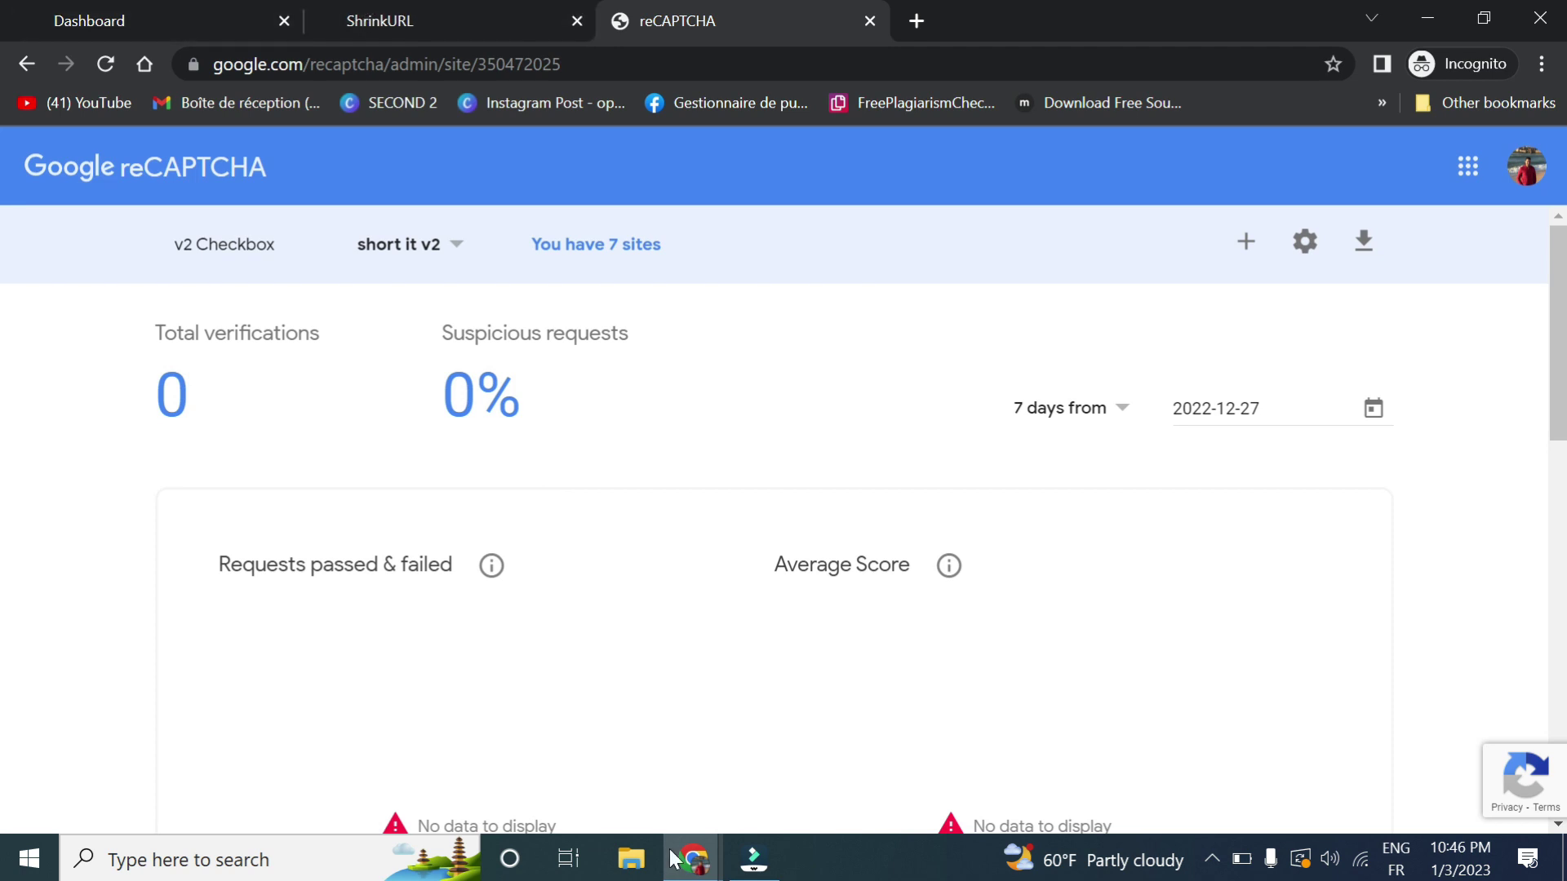
In the admin General settings, replace Default Short URL Domain with geekblogging.online and save
{"action": "left_click", "coordinate": [693, 859]}
{"action": "left_click", "coordinate": [676, 771]}
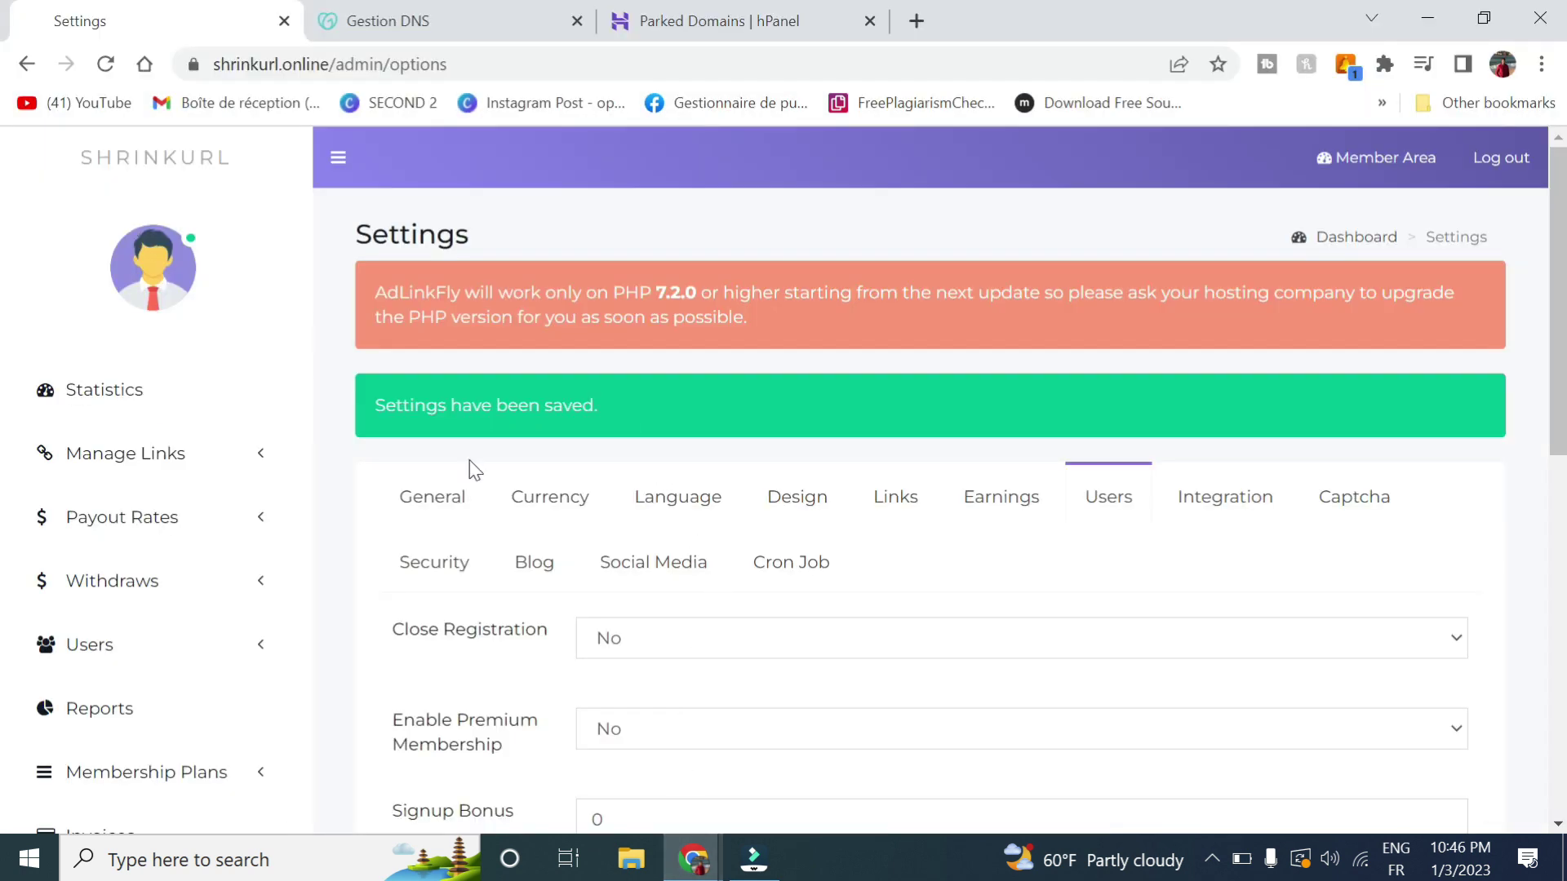
{"action": "left_click", "coordinate": [441, 499]}
{"action": "scroll", "coordinate": [638, 672], "scroll_direction": "down", "scroll_amount": 12}
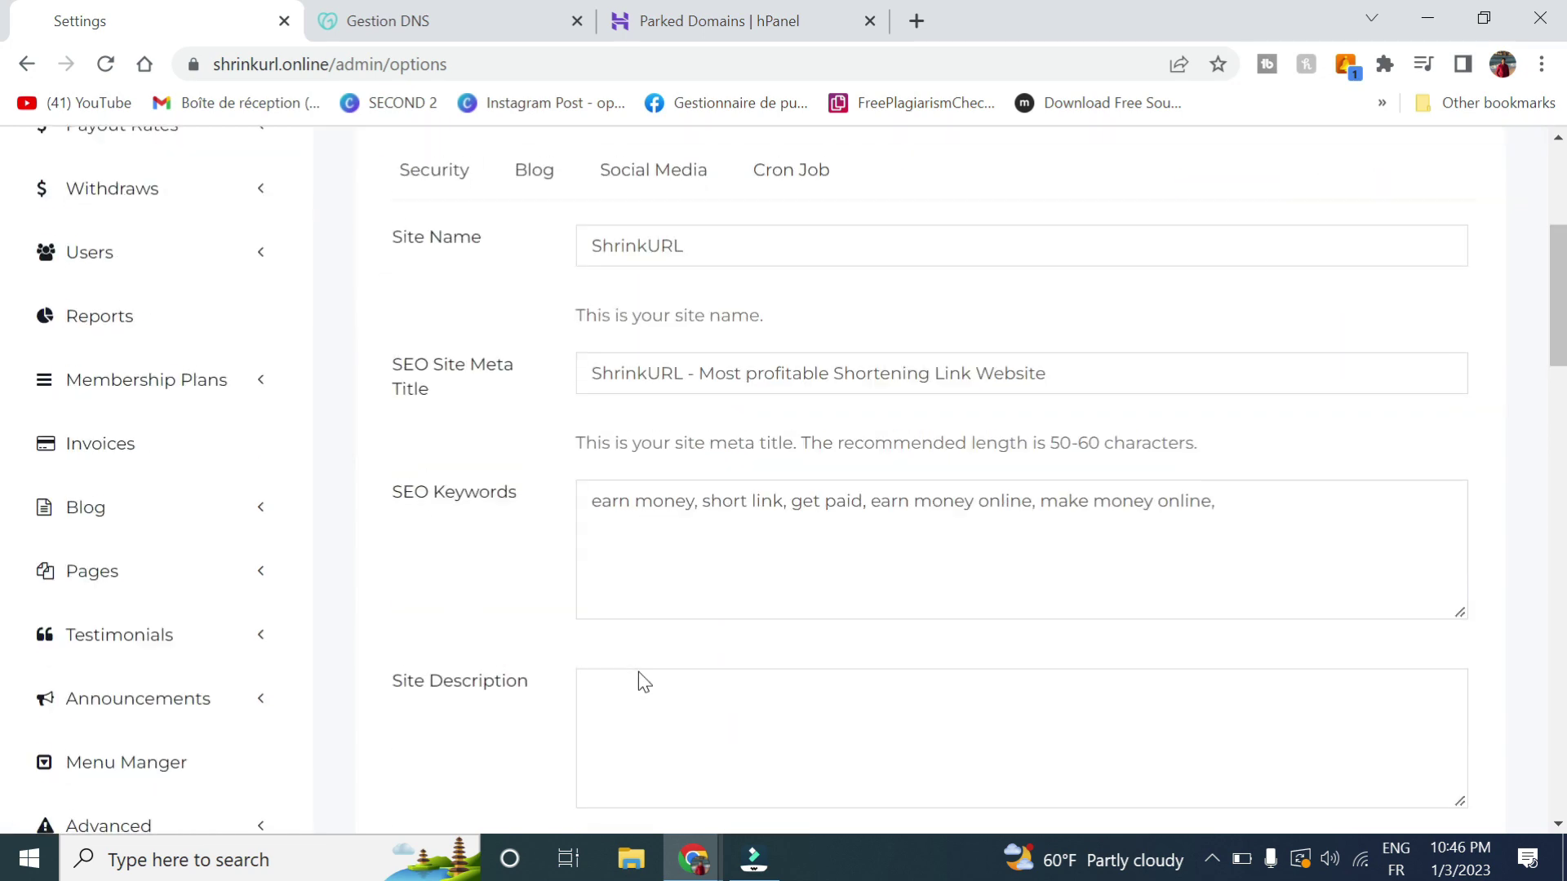
{"action": "scroll", "coordinate": [638, 673], "scroll_direction": "down", "scroll_amount": 3}
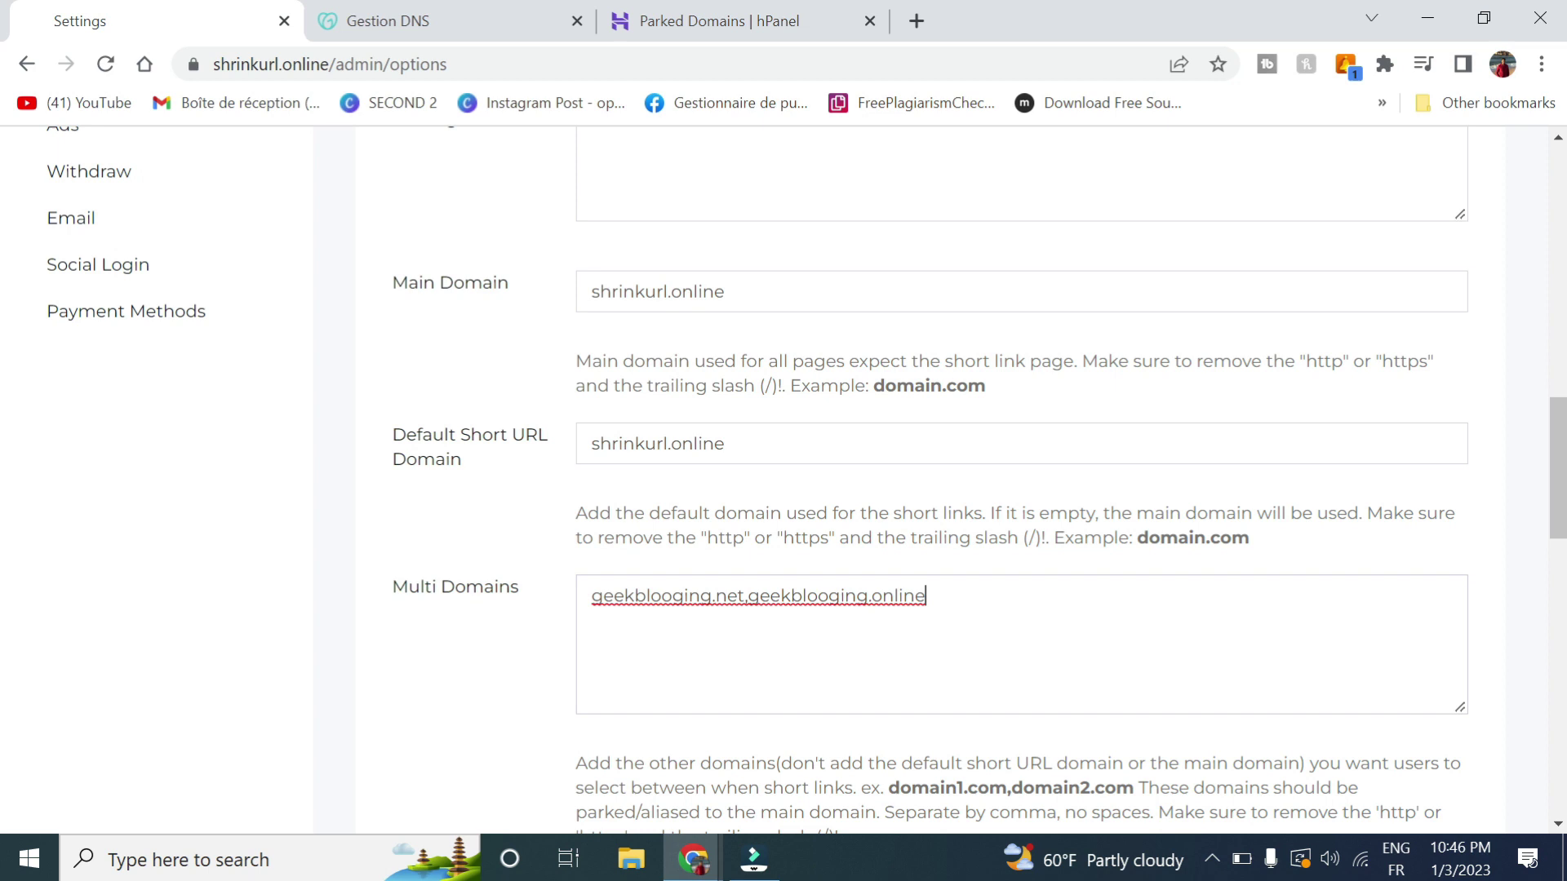
{"action": "left_click_drag", "start_coordinate": [925, 595], "coordinate": [748, 595]}
{"action": "key", "text": "ctrl+c"}
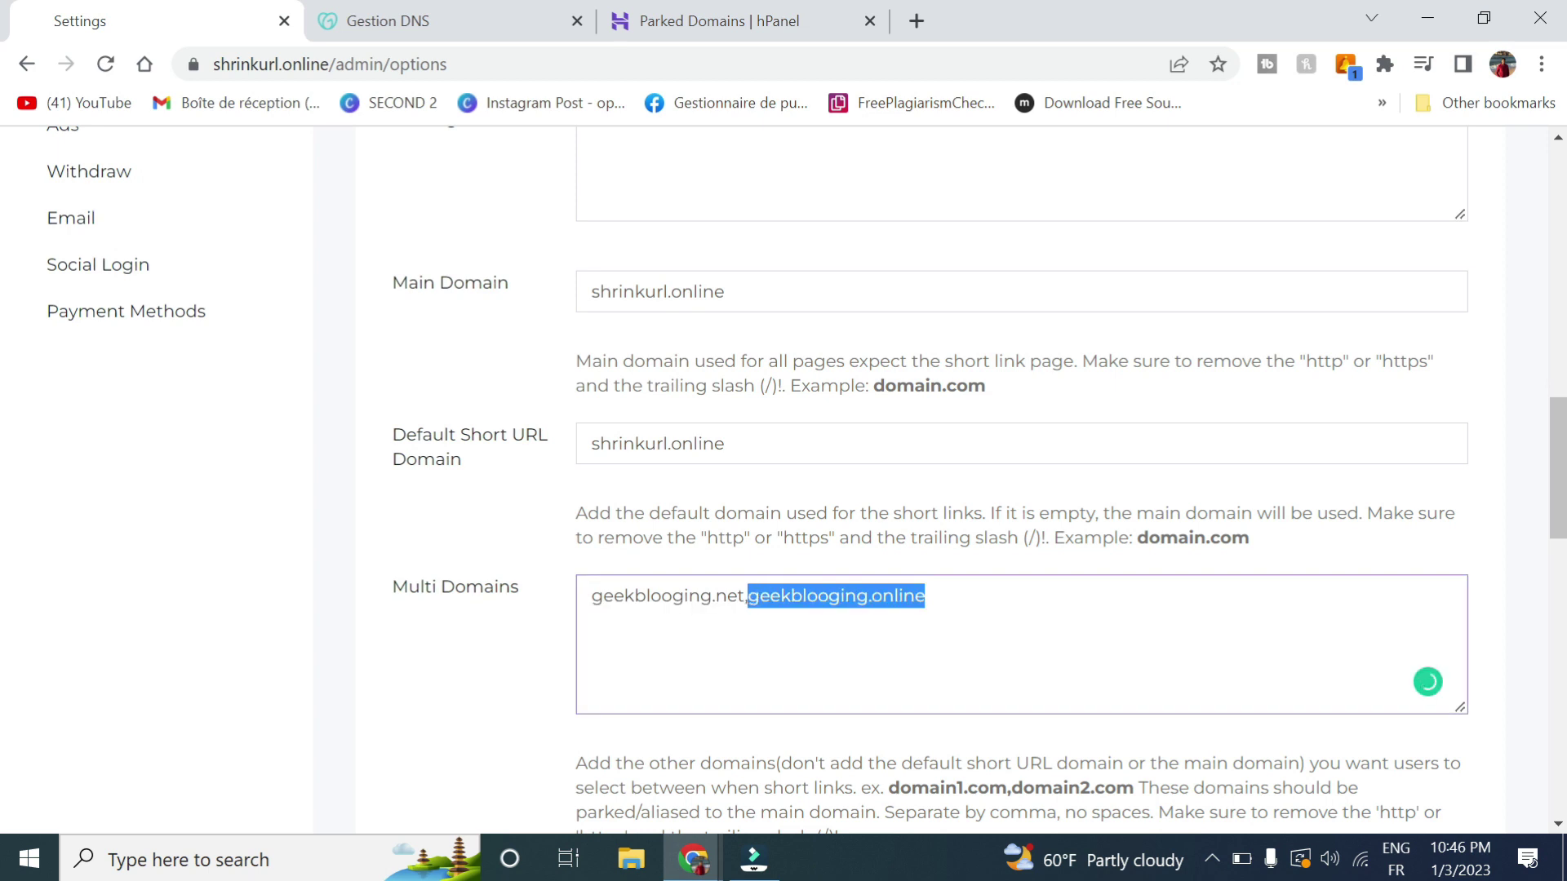
{"action": "left_click_drag", "start_coordinate": [724, 443], "coordinate": [591, 444]}
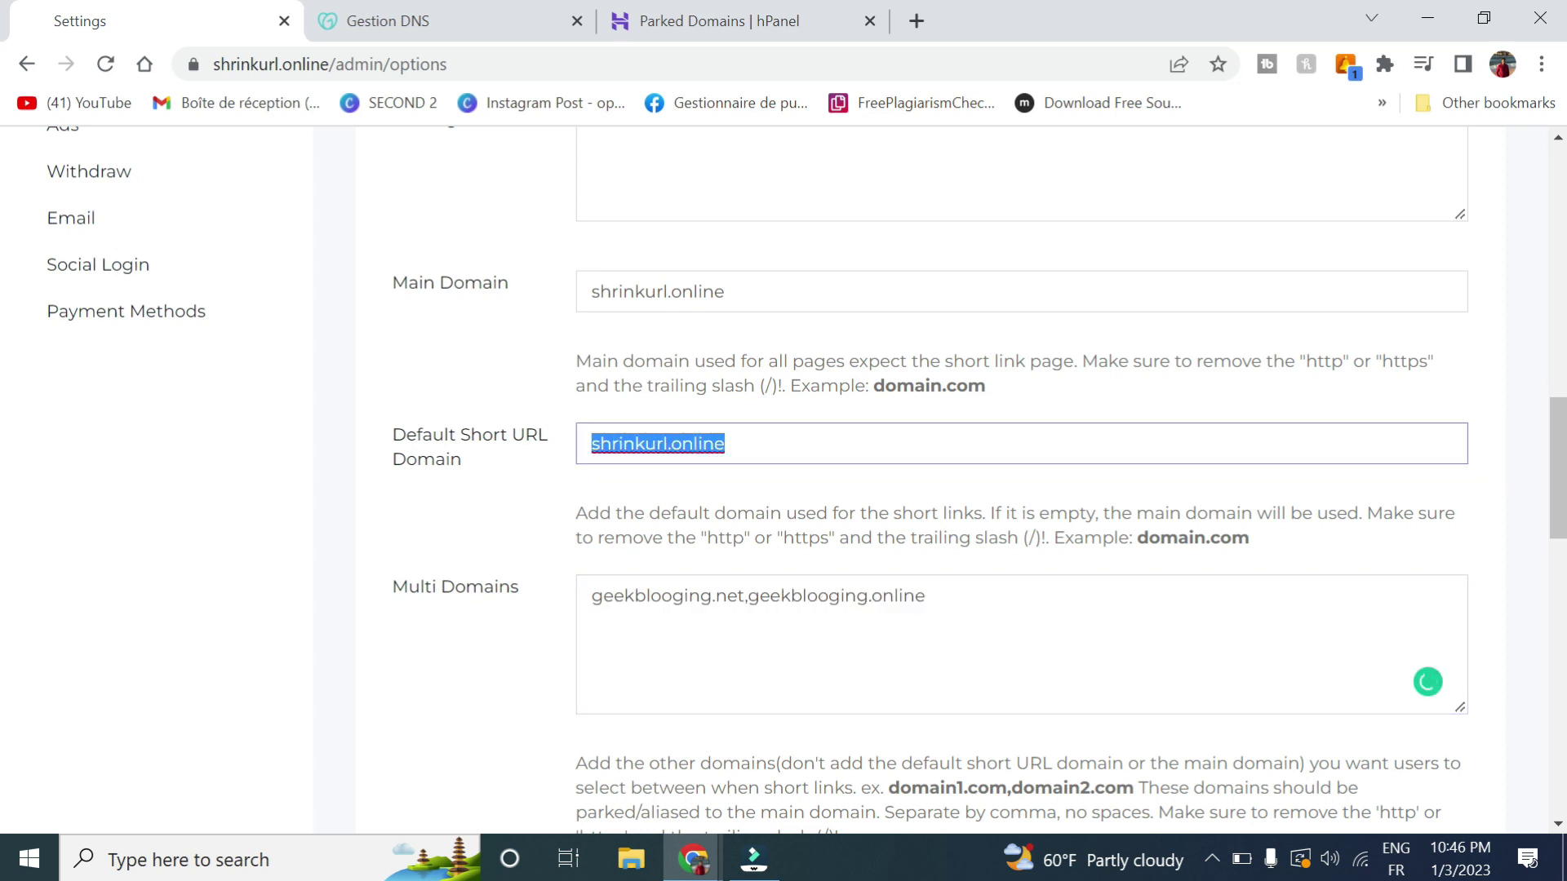
{"action": "key", "text": "ctrl+v"}
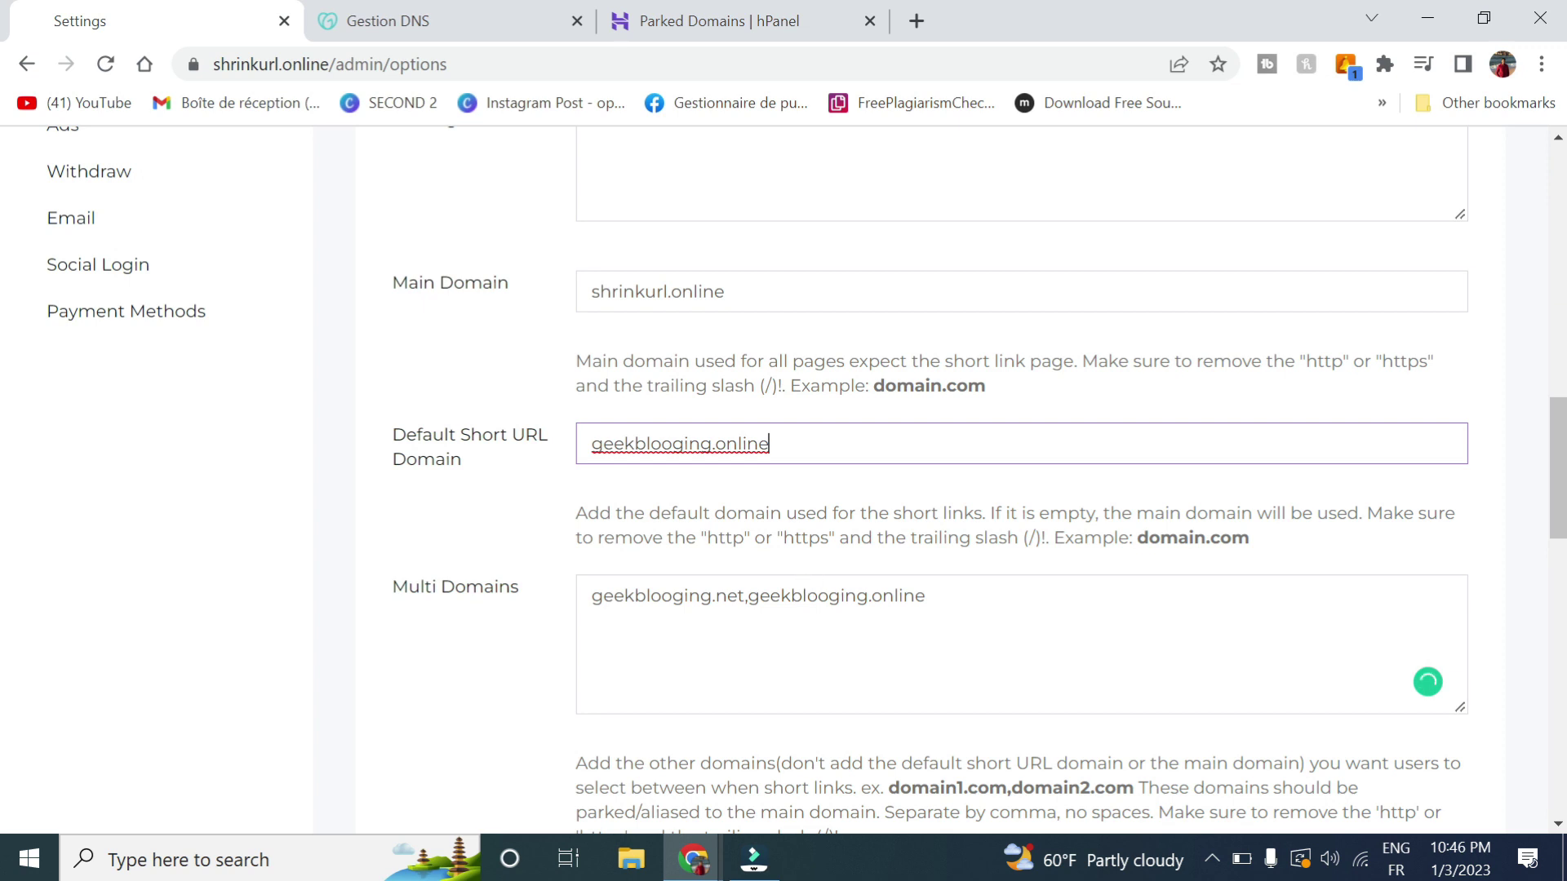
{"action": "scroll", "coordinate": [486, 716], "scroll_direction": "down", "scroll_amount": 15}
{"action": "left_click", "coordinate": [408, 722]}
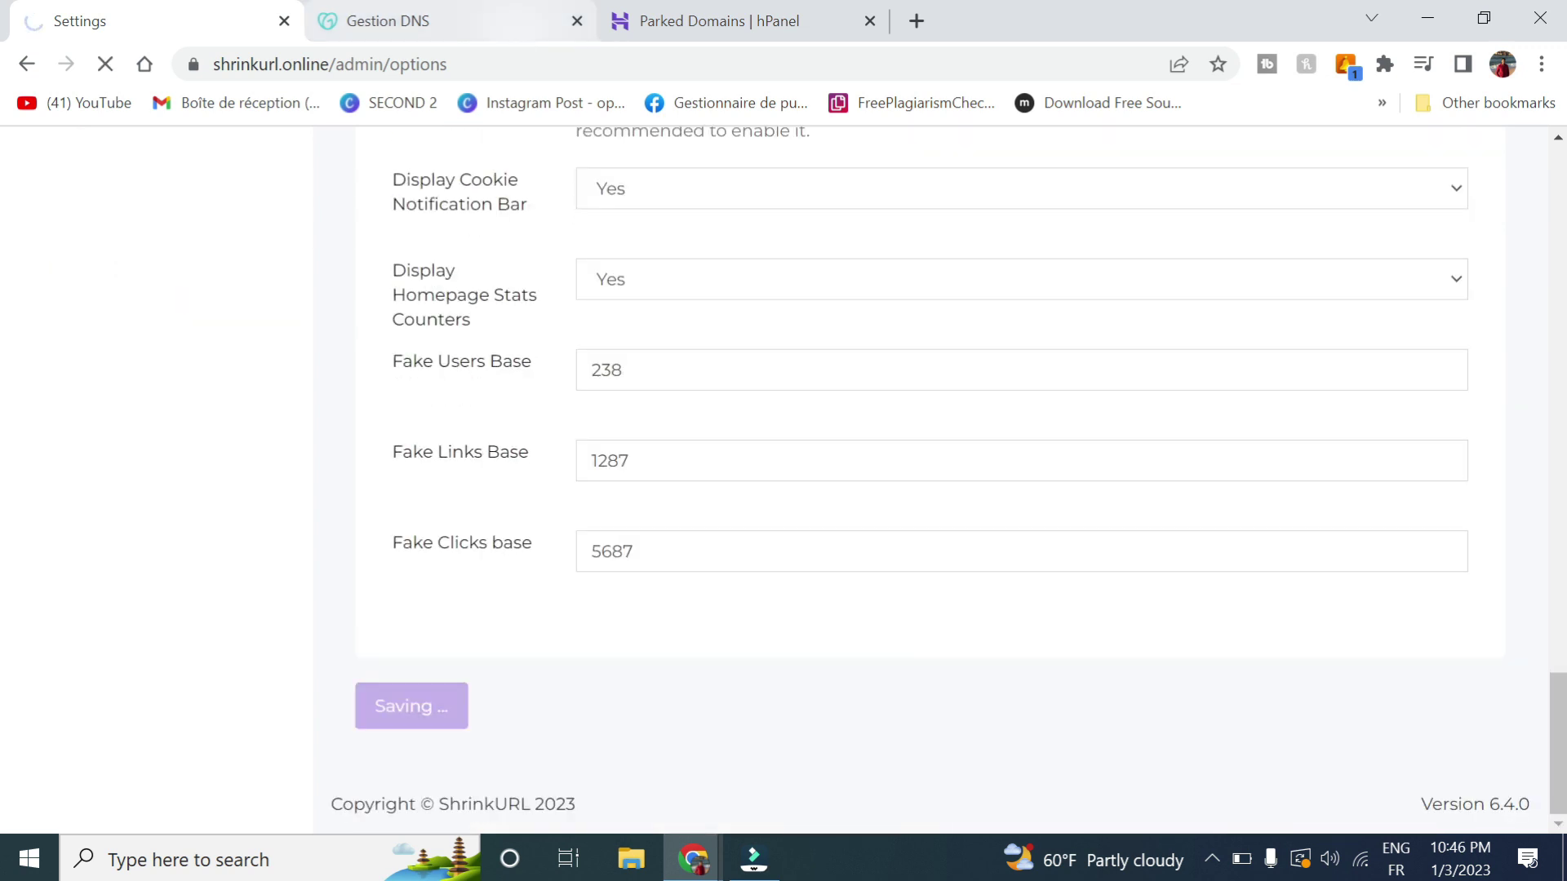
Reload the member dashboard and shorten the YouTube URL on the default geekblogging.online domain
{"action": "mouse_move", "coordinate": [693, 858]}
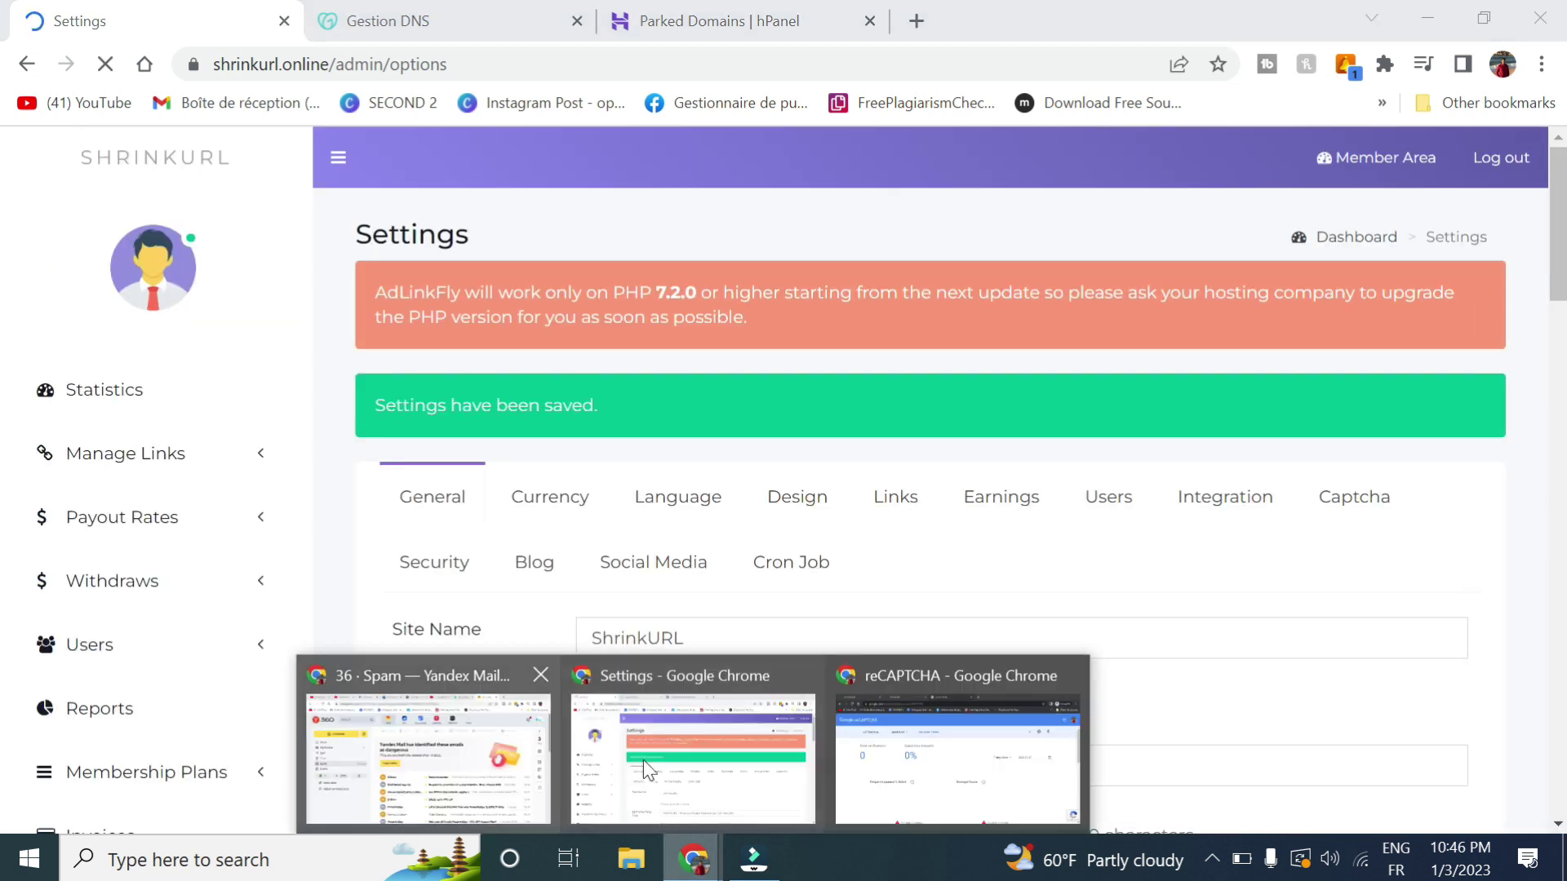
{"action": "left_click", "coordinate": [927, 737]}
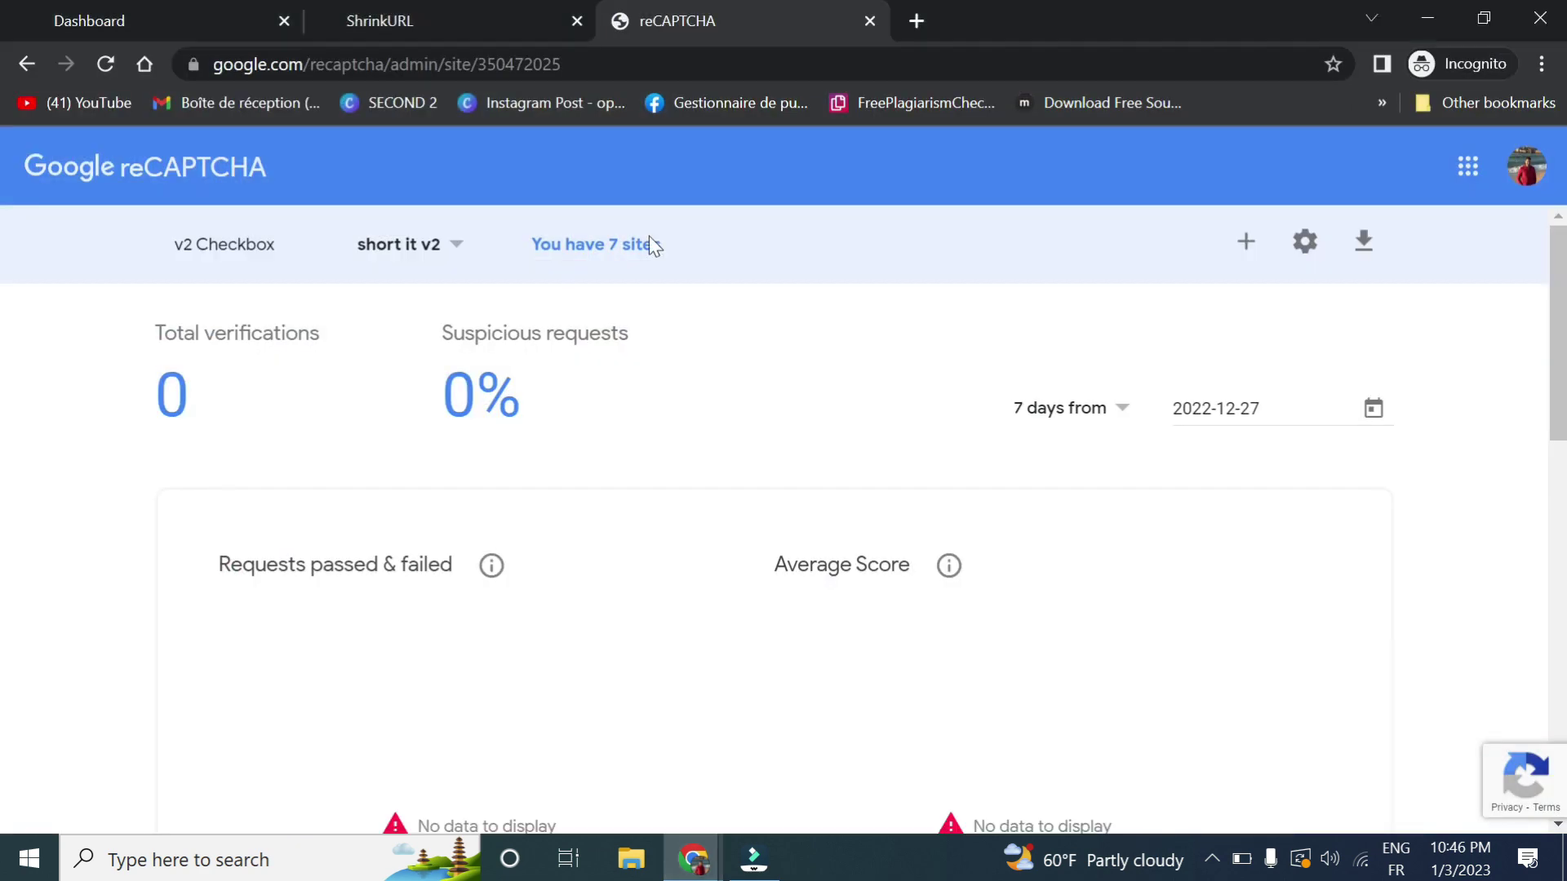
{"action": "left_click", "coordinate": [249, 15]}
{"action": "left_click", "coordinate": [601, 273]}
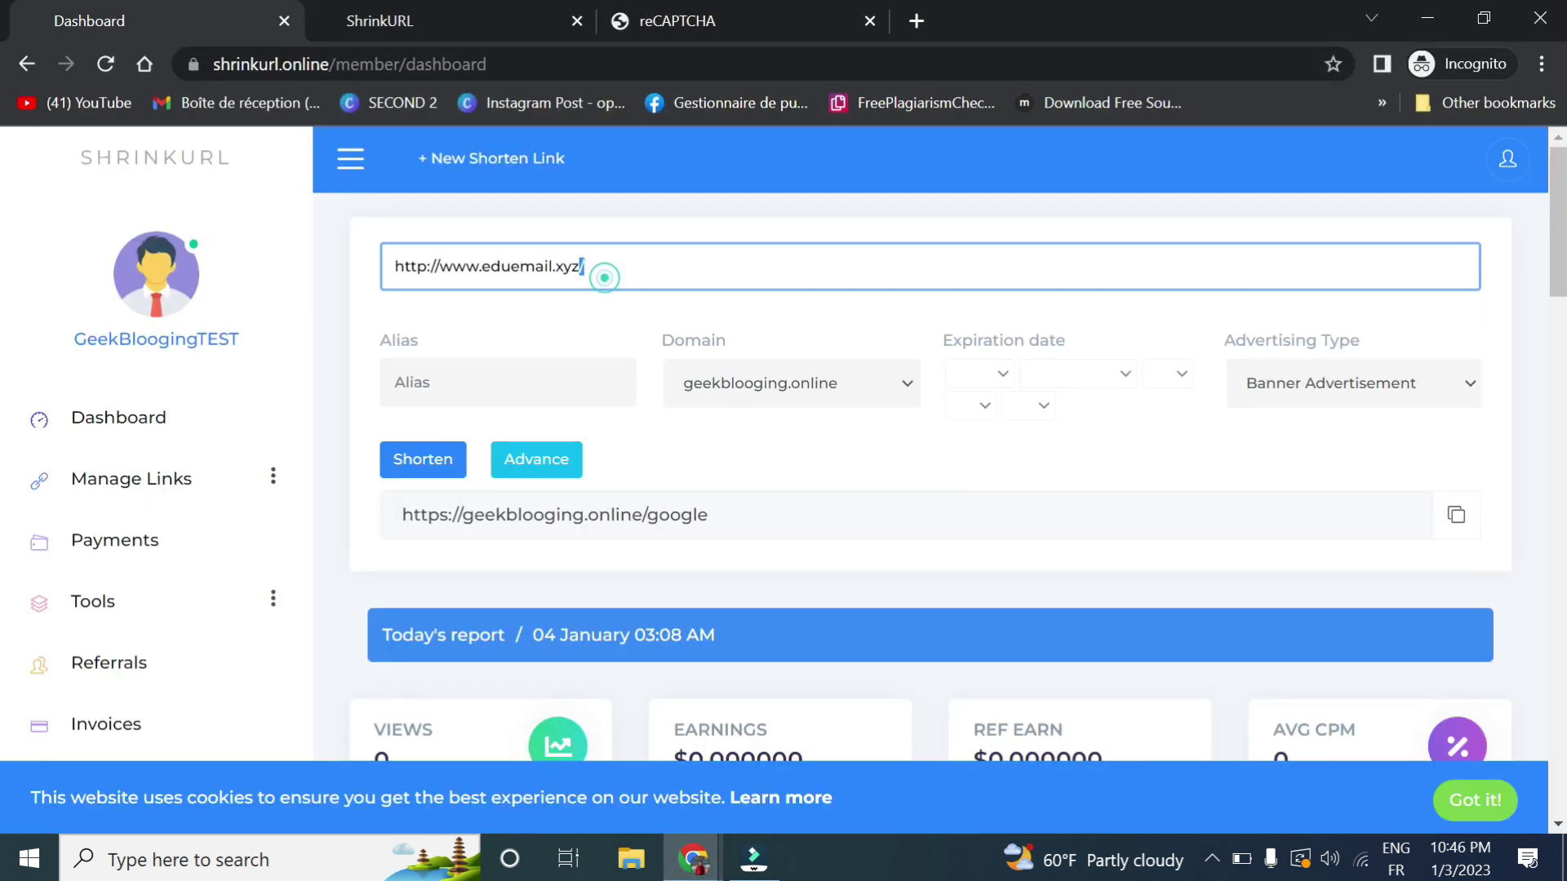
{"action": "left_click", "coordinate": [105, 63]}
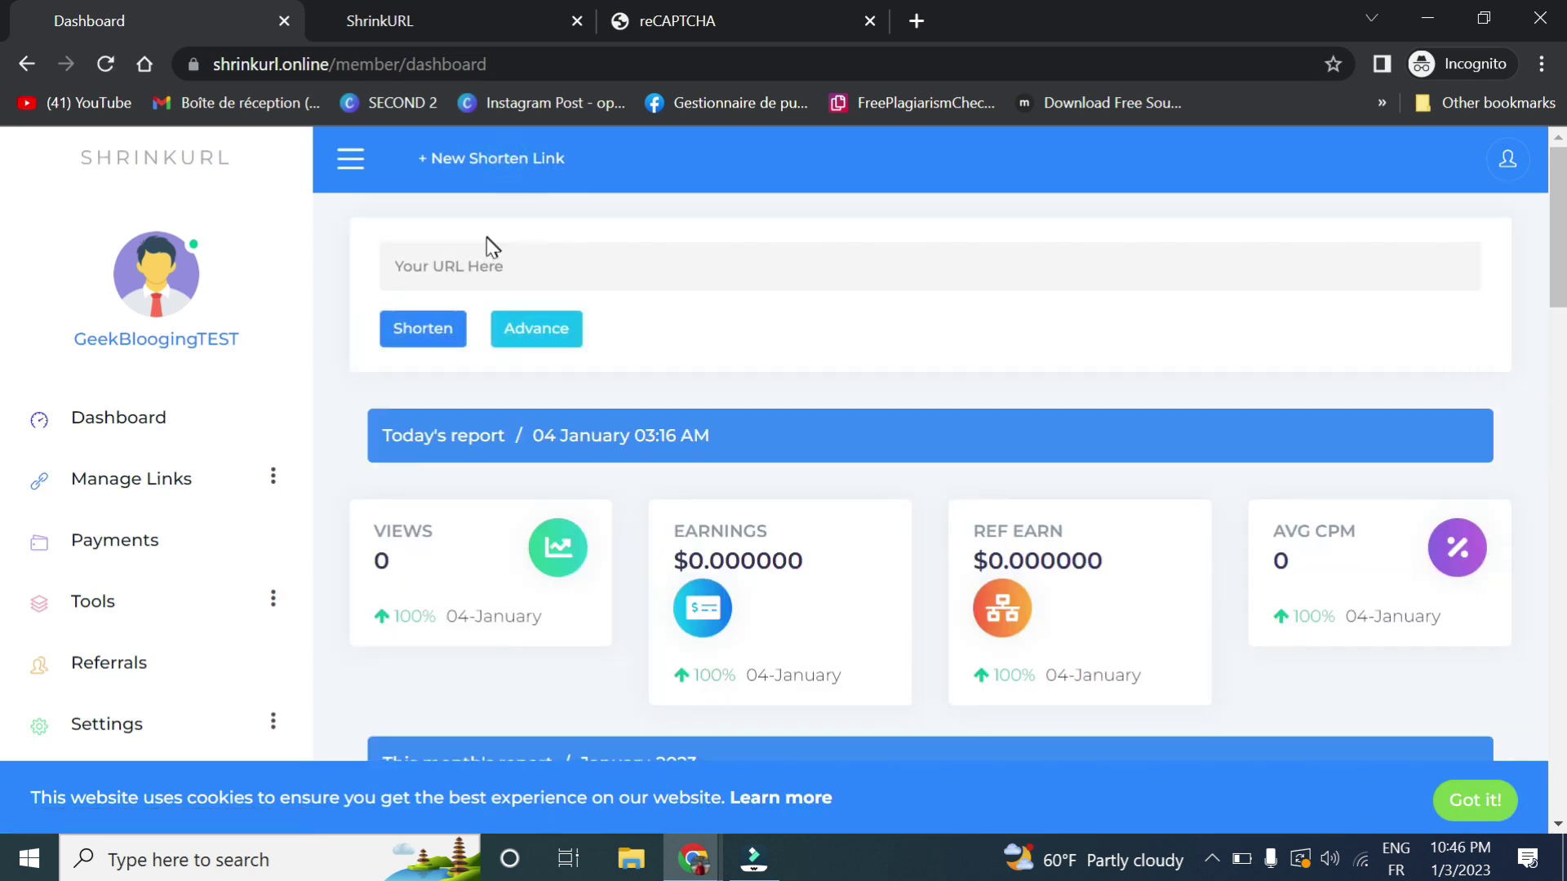
{"action": "left_click", "coordinate": [488, 259]}
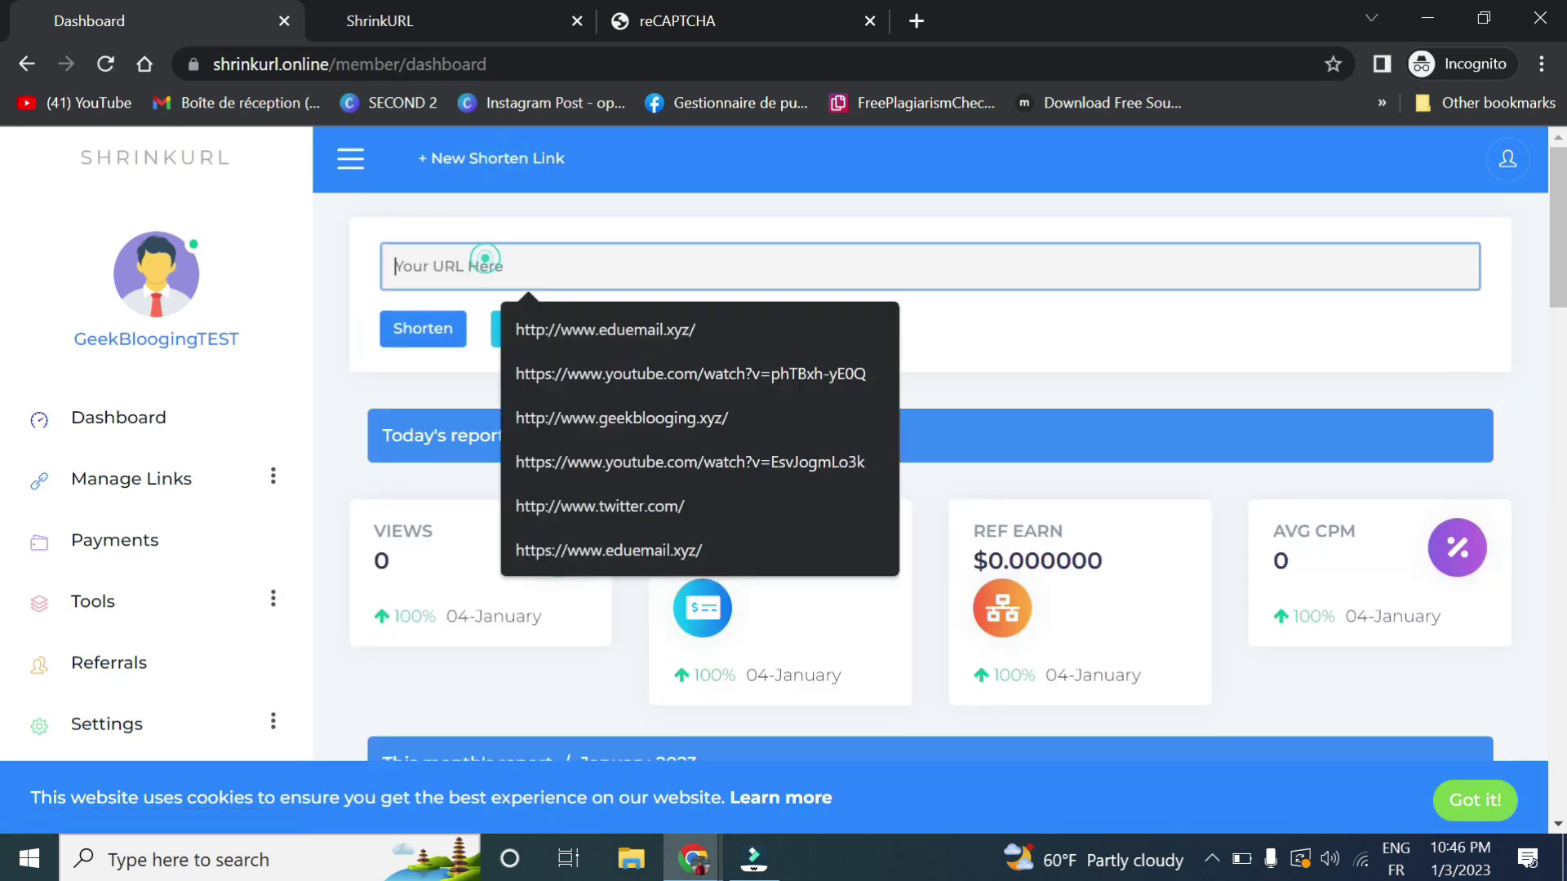
{"action": "left_click", "coordinate": [561, 371]}
{"action": "left_click", "coordinate": [537, 331]}
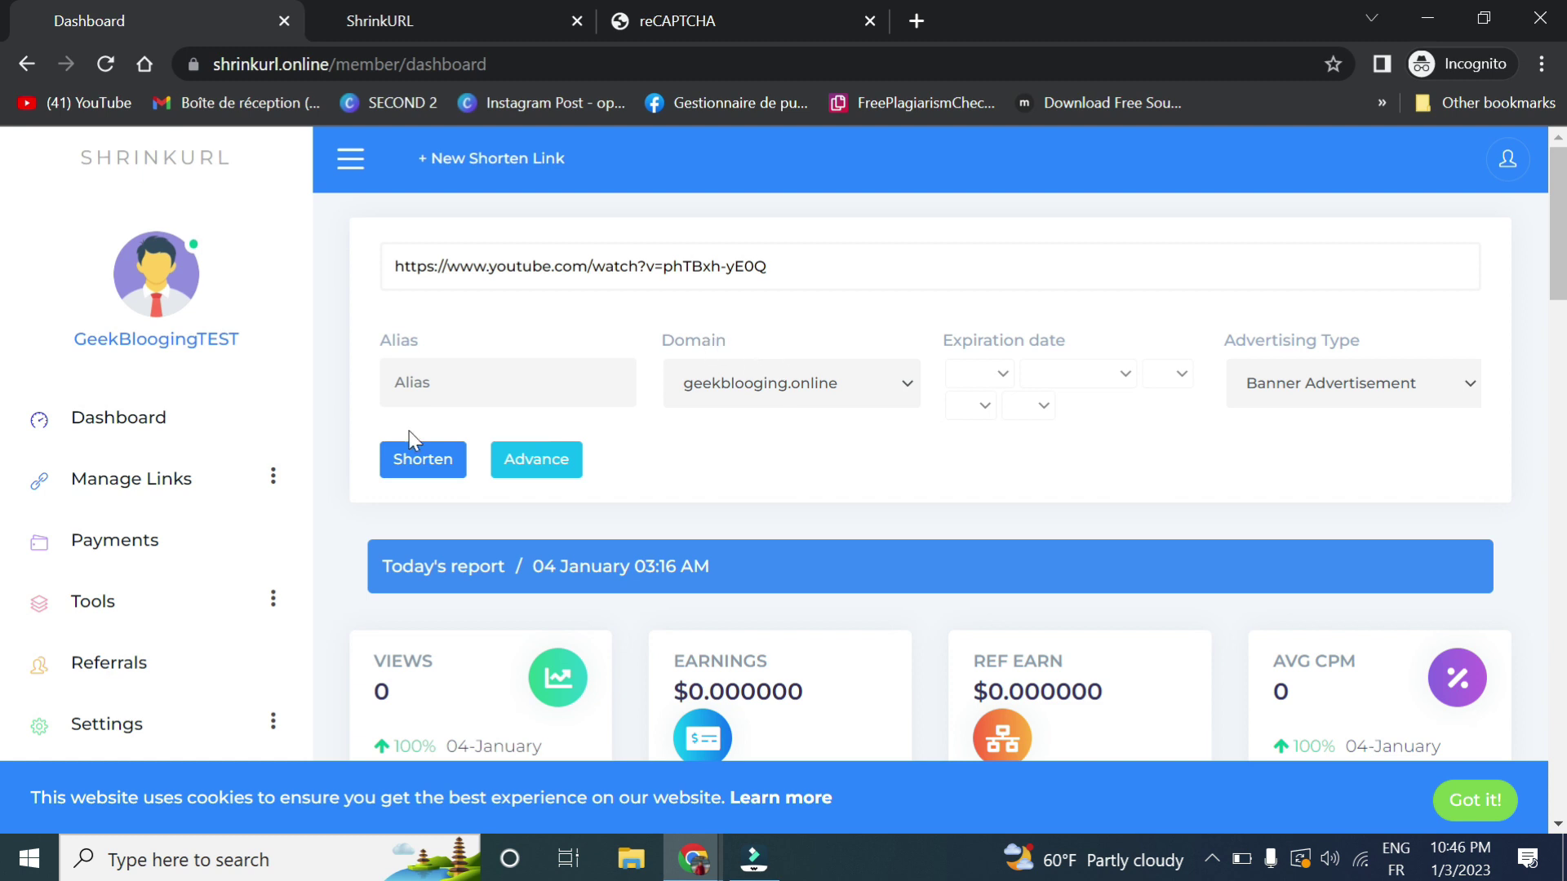
{"action": "left_click", "coordinate": [412, 462]}
{"action": "left_click", "coordinate": [746, 388]}
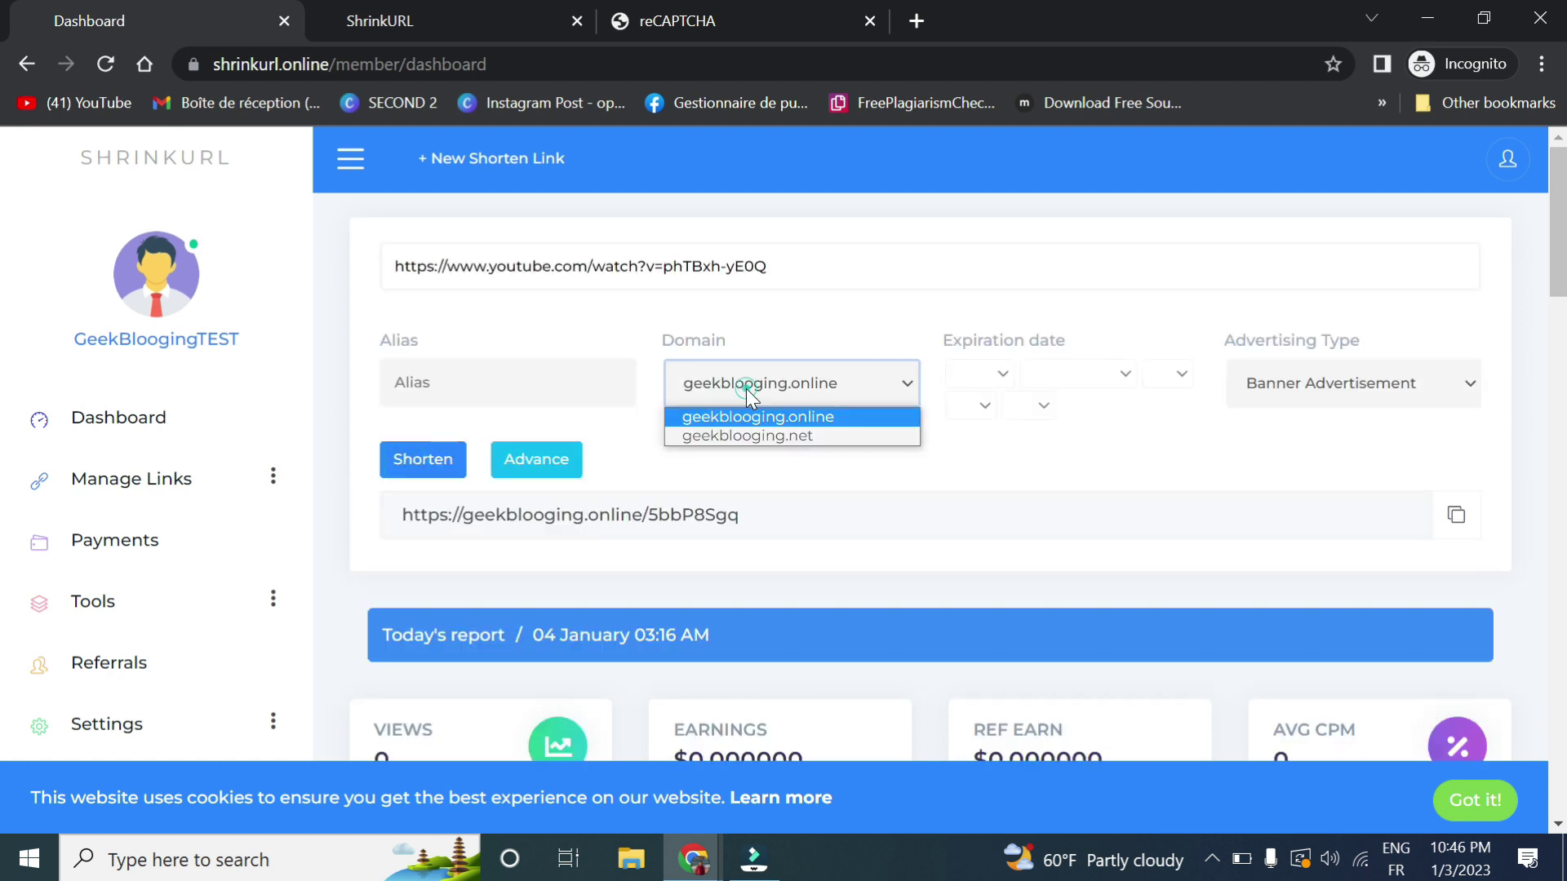
{"action": "left_click", "coordinate": [747, 434]}
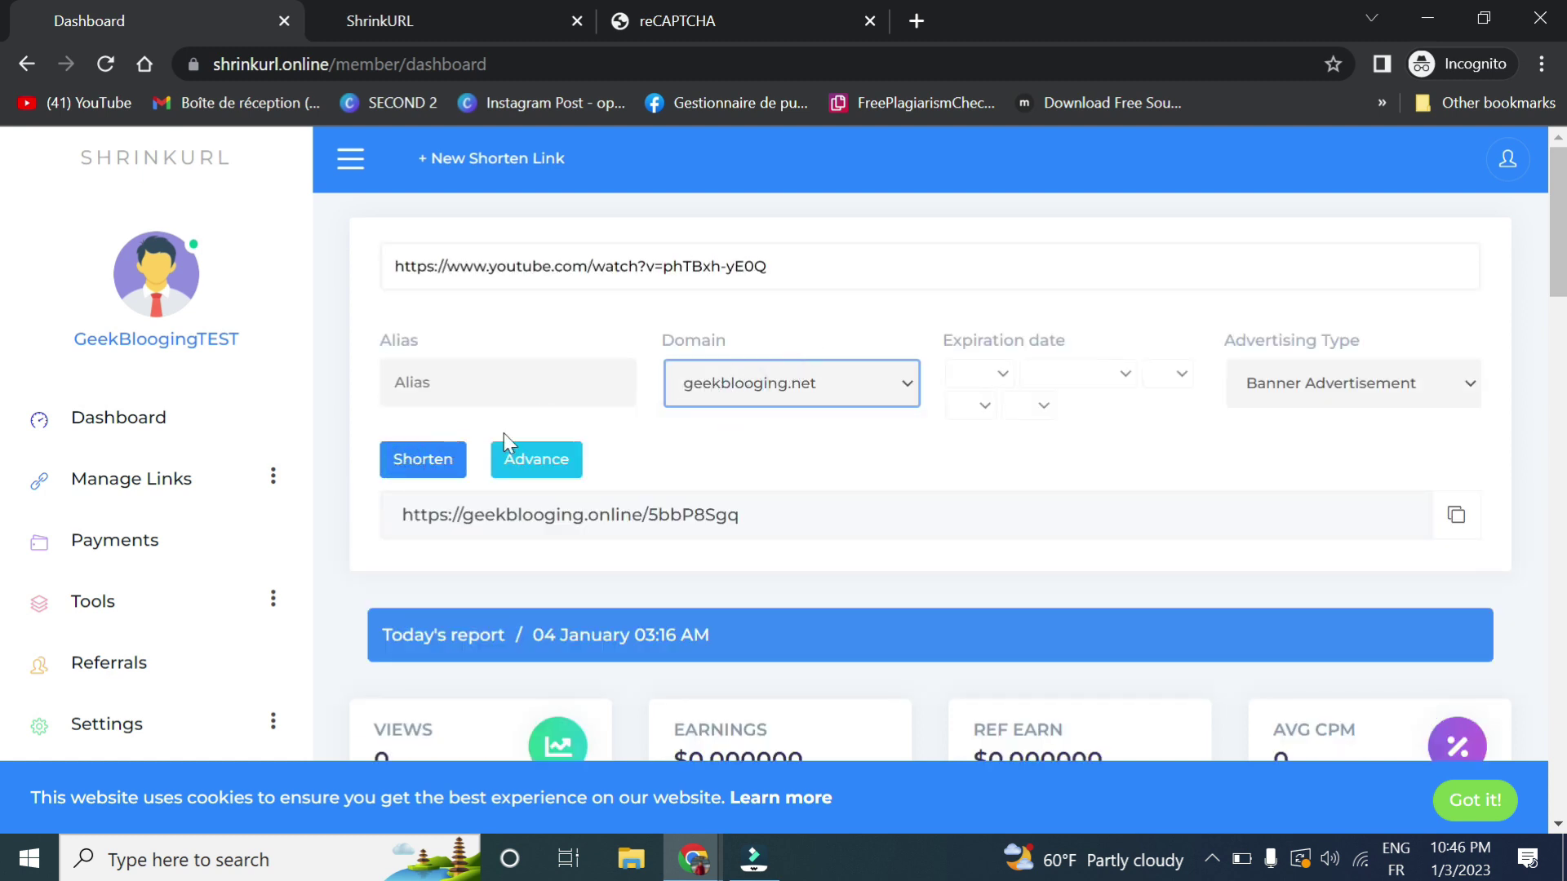
{"action": "left_click", "coordinate": [426, 471]}
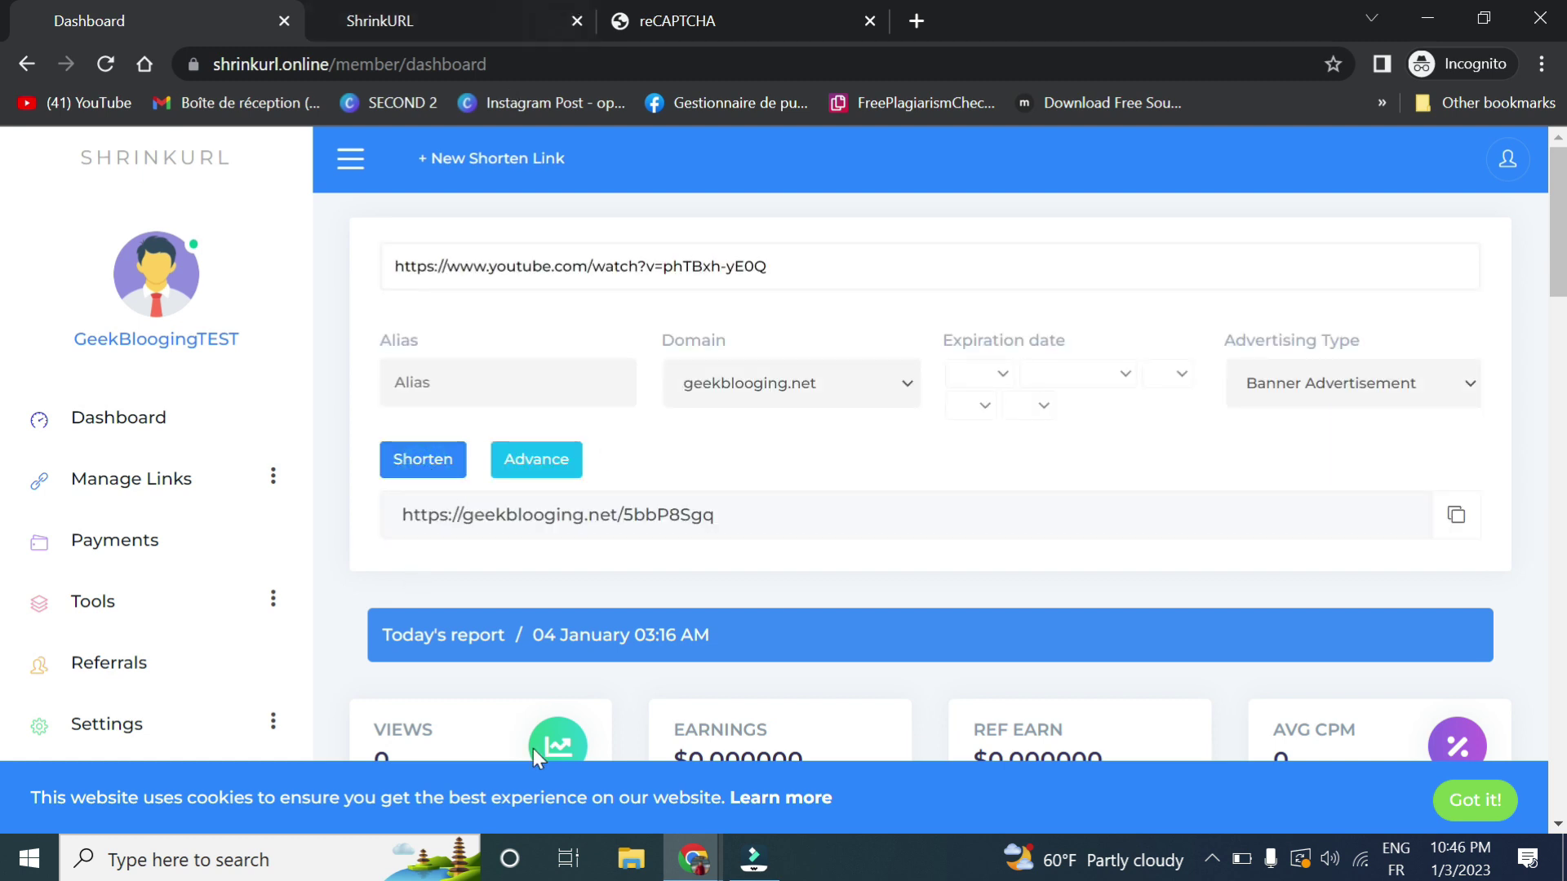
Copy shrinkurl.online from Main Domain into Default Short URL Domain and save the settings
{"action": "mouse_move", "coordinate": [693, 859]}
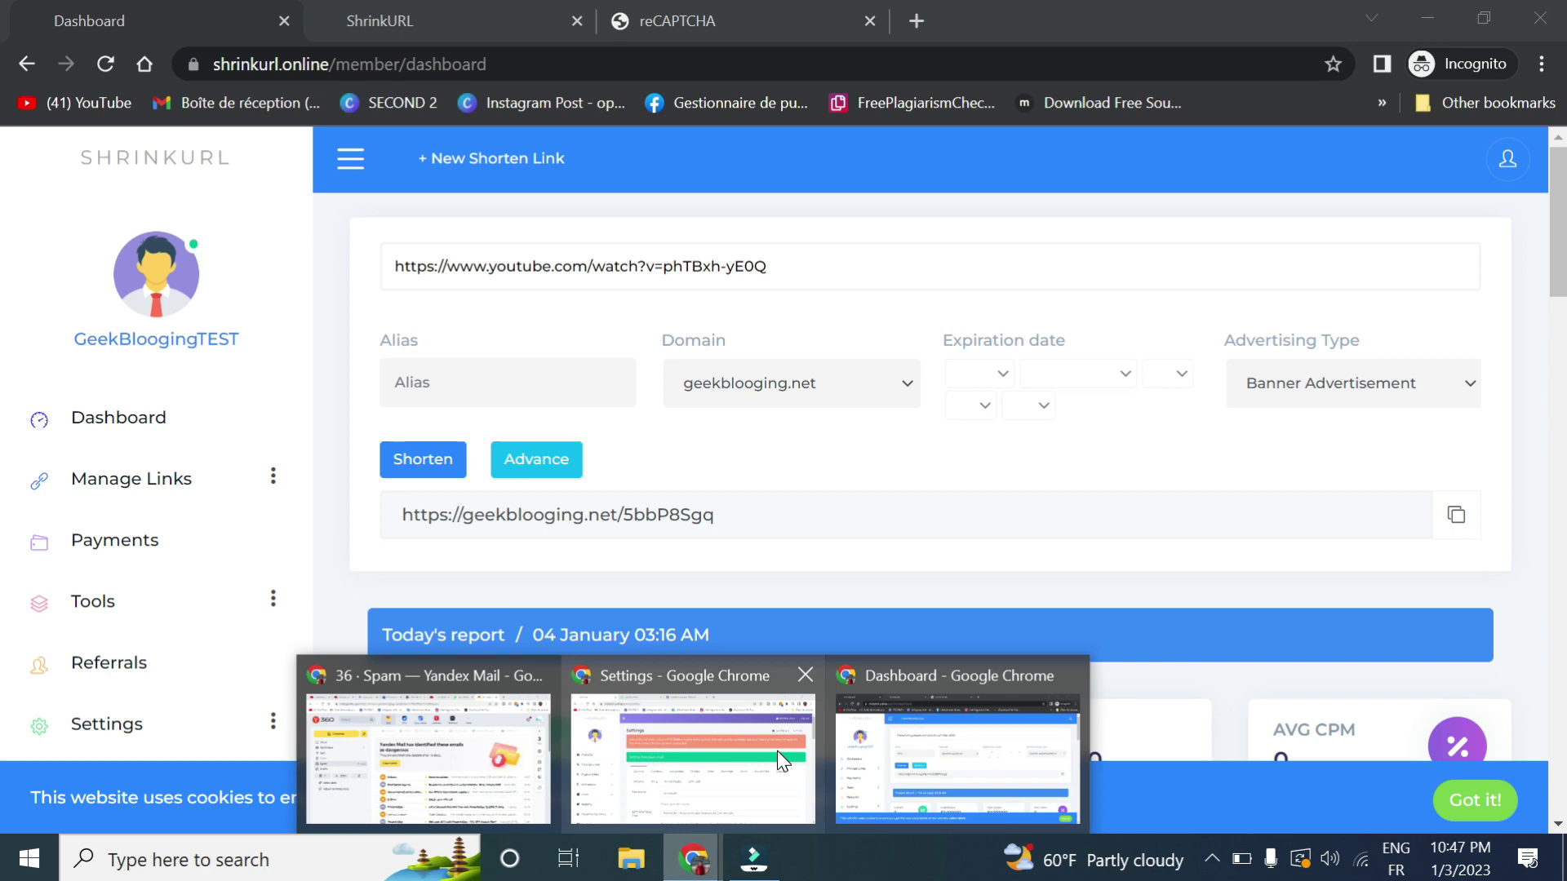
{"action": "left_click", "coordinate": [777, 751]}
{"action": "scroll", "coordinate": [747, 618], "scroll_direction": "down", "scroll_amount": 5}
{"action": "scroll", "coordinate": [751, 620], "scroll_direction": "down", "scroll_amount": 8}
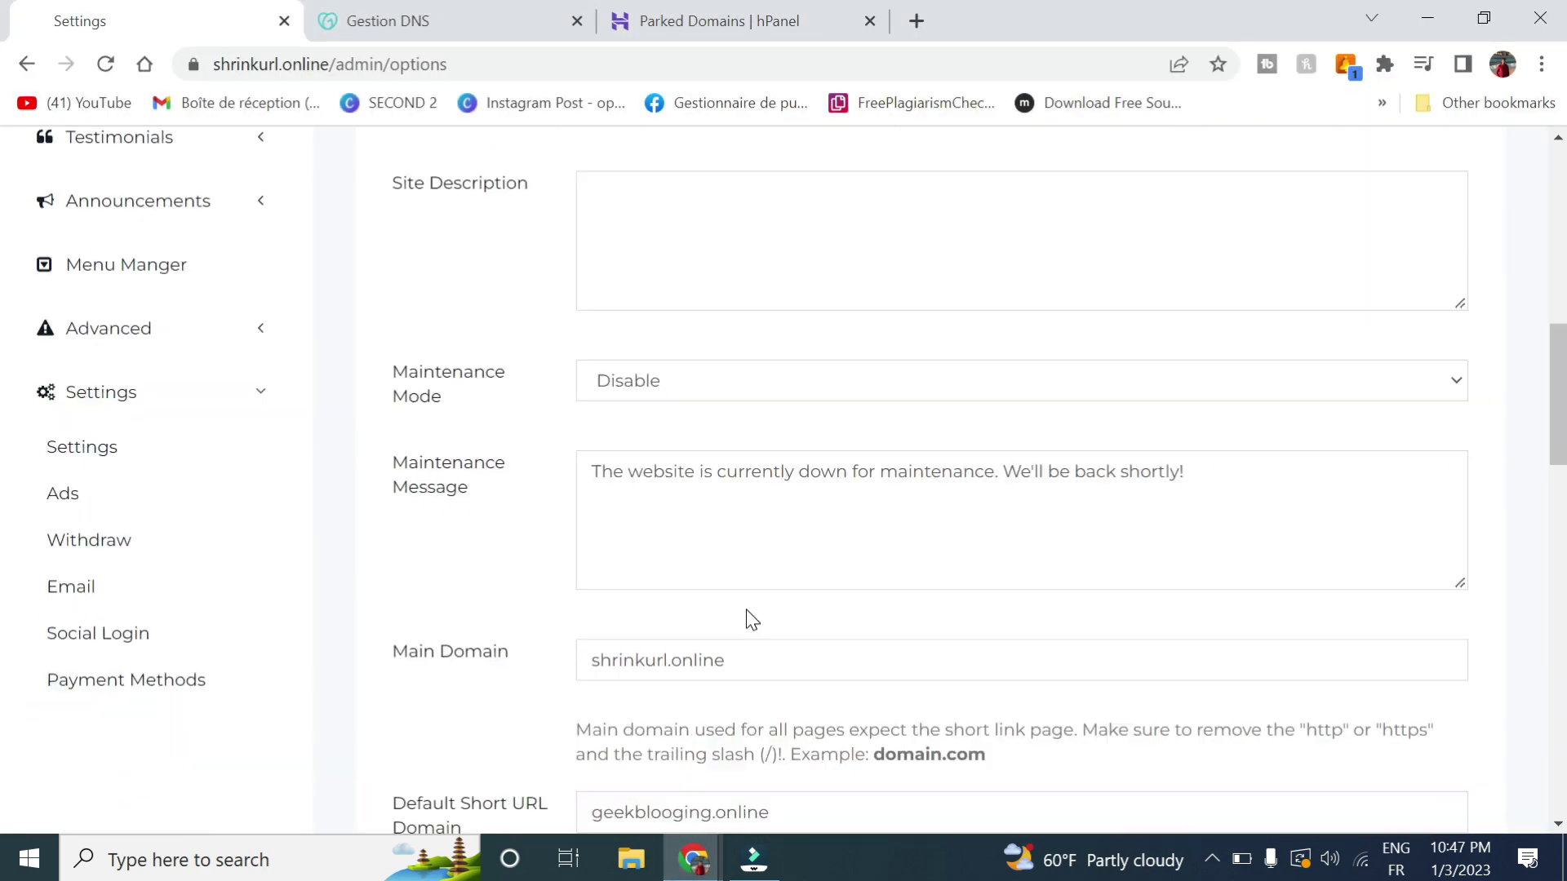
{"action": "left_click", "coordinate": [717, 413]}
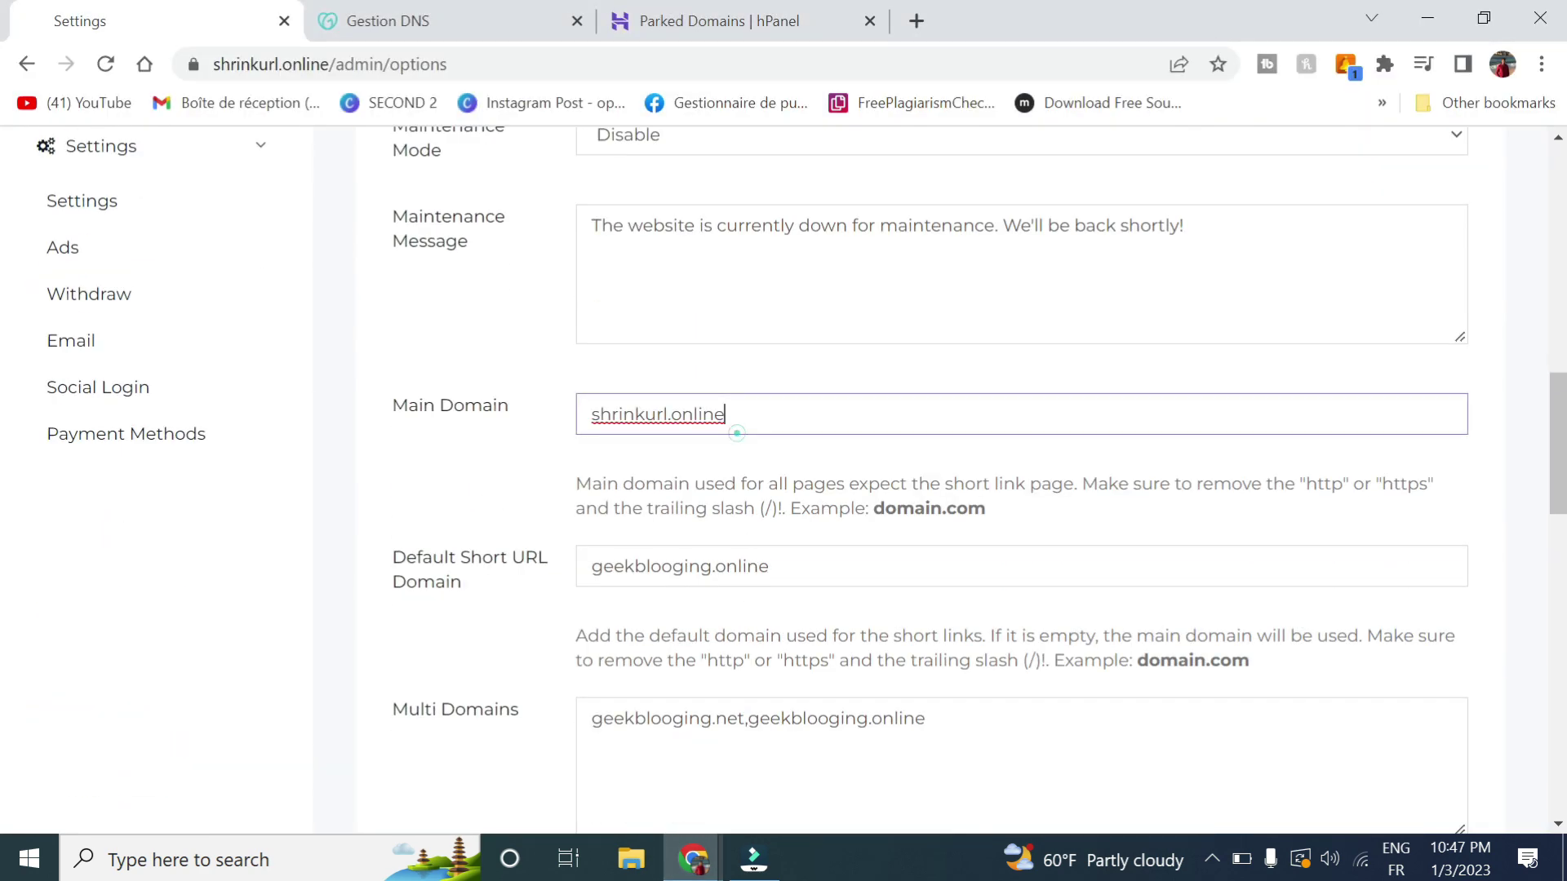
{"action": "double_click", "coordinate": [727, 420]}
{"action": "key", "text": "ctrl+c"}
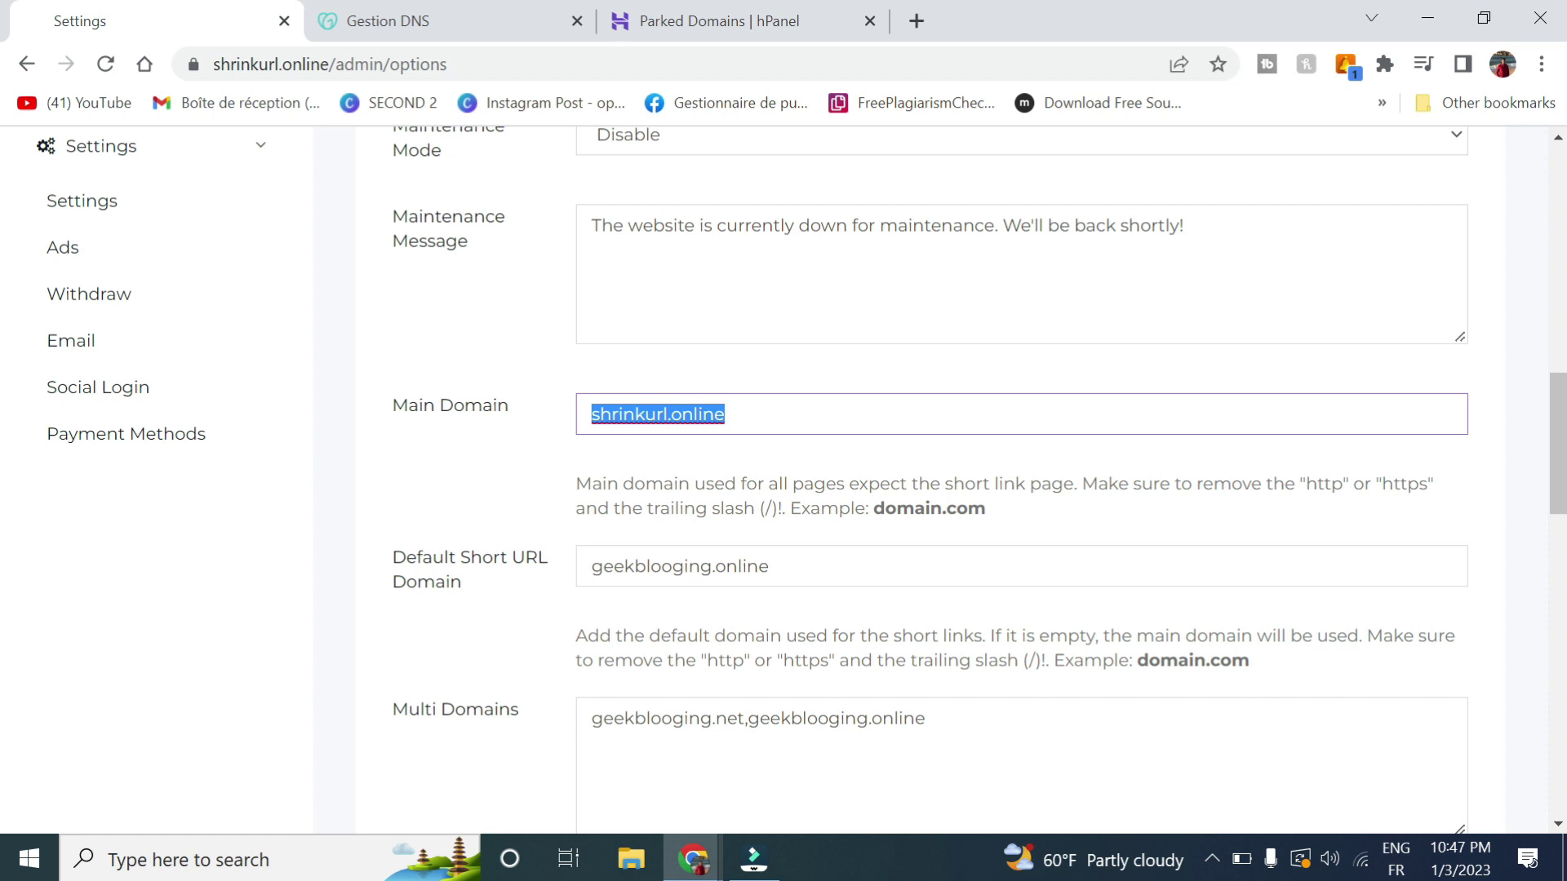
{"action": "double_click", "coordinate": [722, 569]}
{"action": "key", "text": "ctrl+v"}
{"action": "scroll", "coordinate": [1019, 481], "scroll_direction": "down", "scroll_amount": 15}
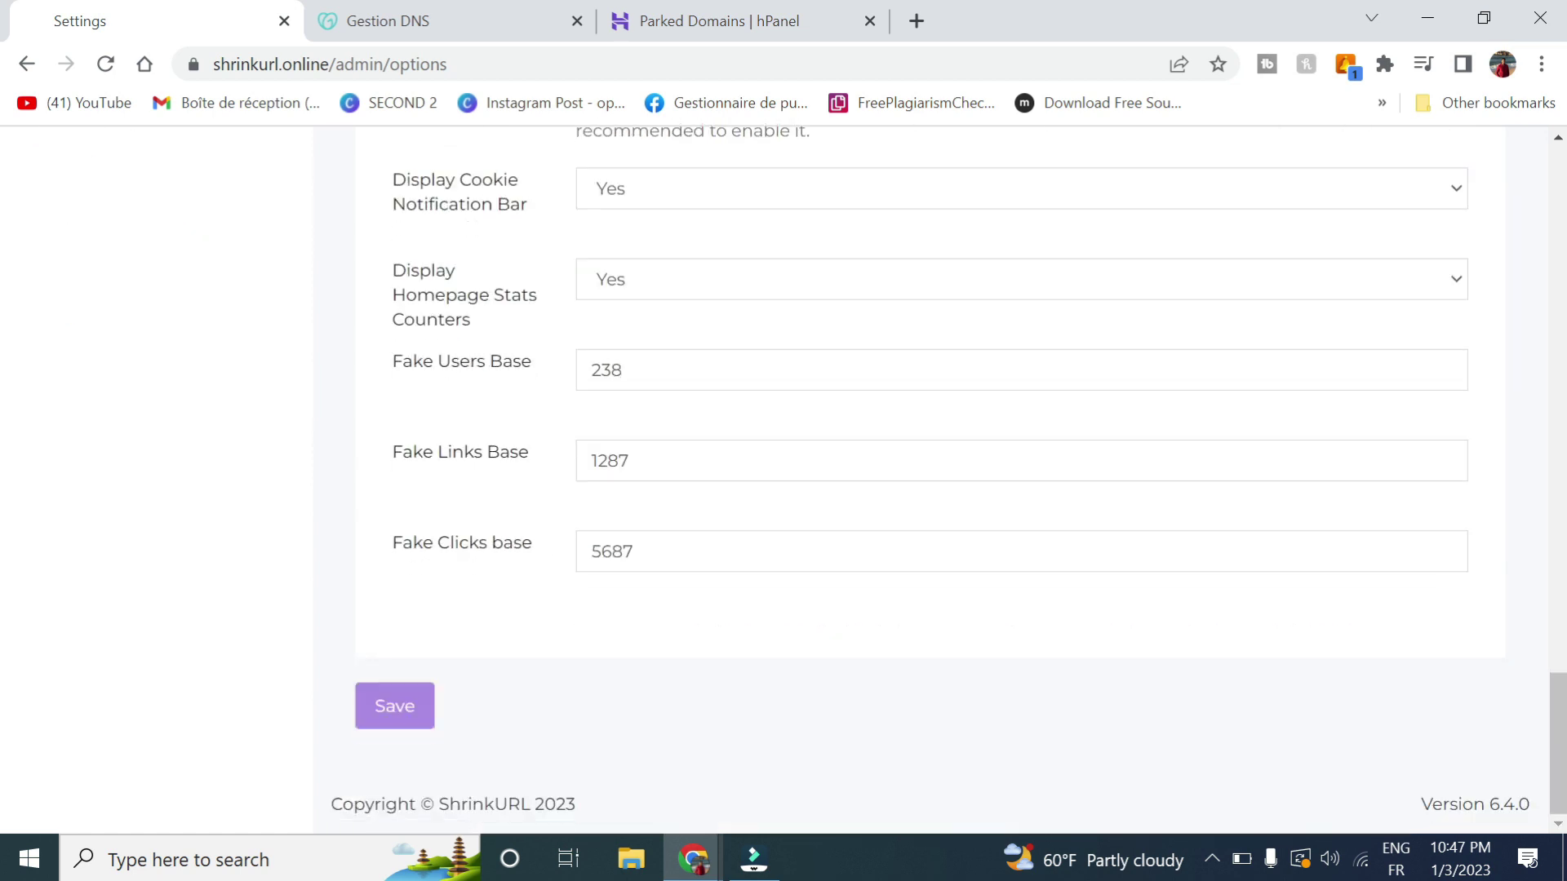
{"action": "left_click", "coordinate": [402, 719]}
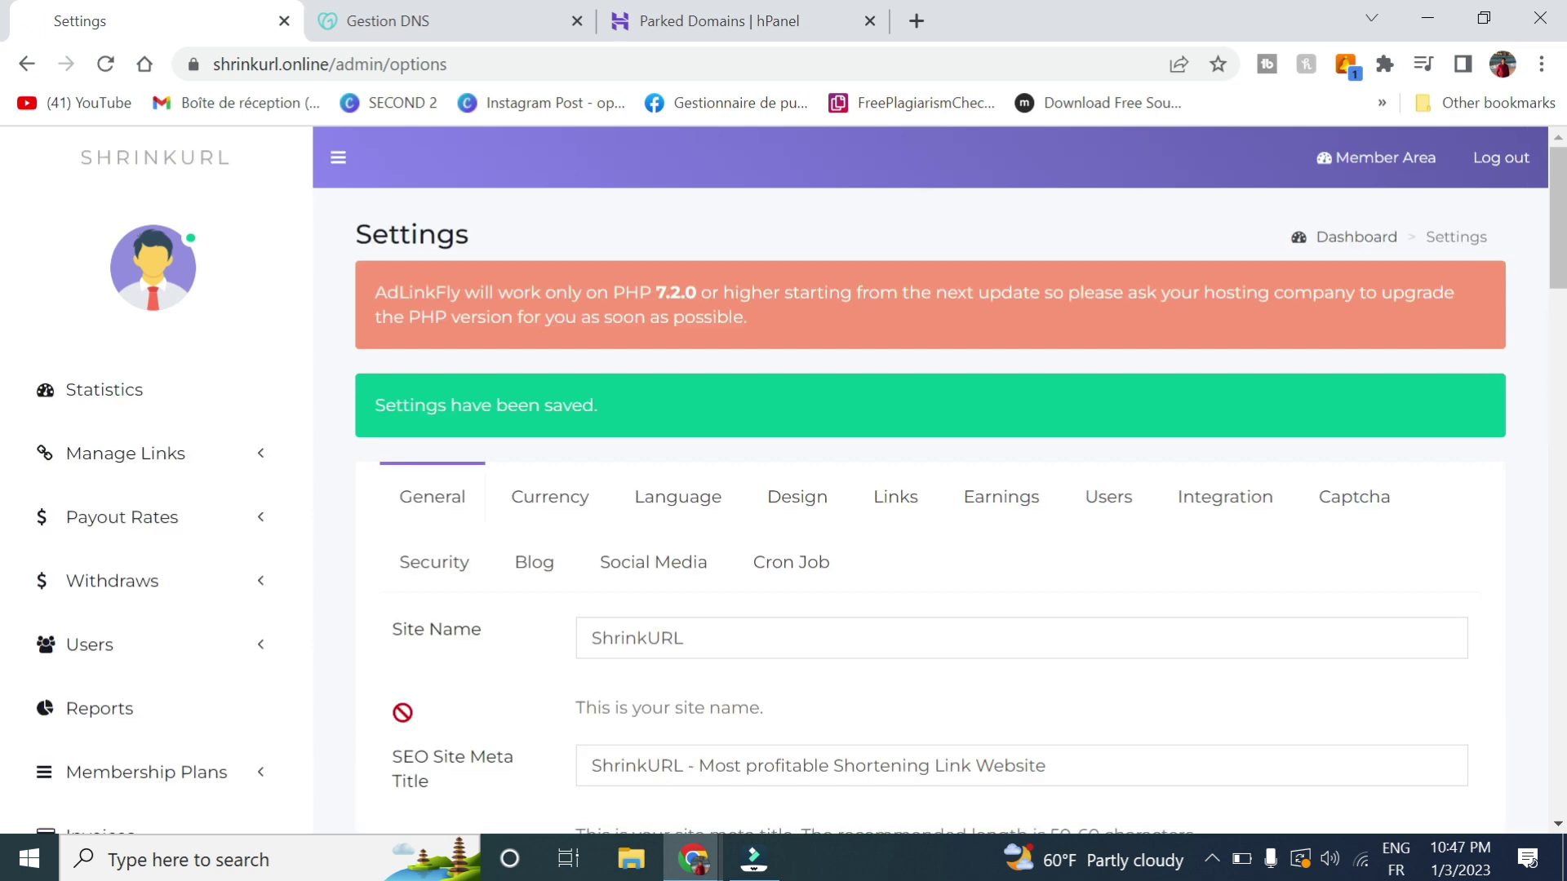
{"action": "left_click", "coordinate": [1213, 864]}
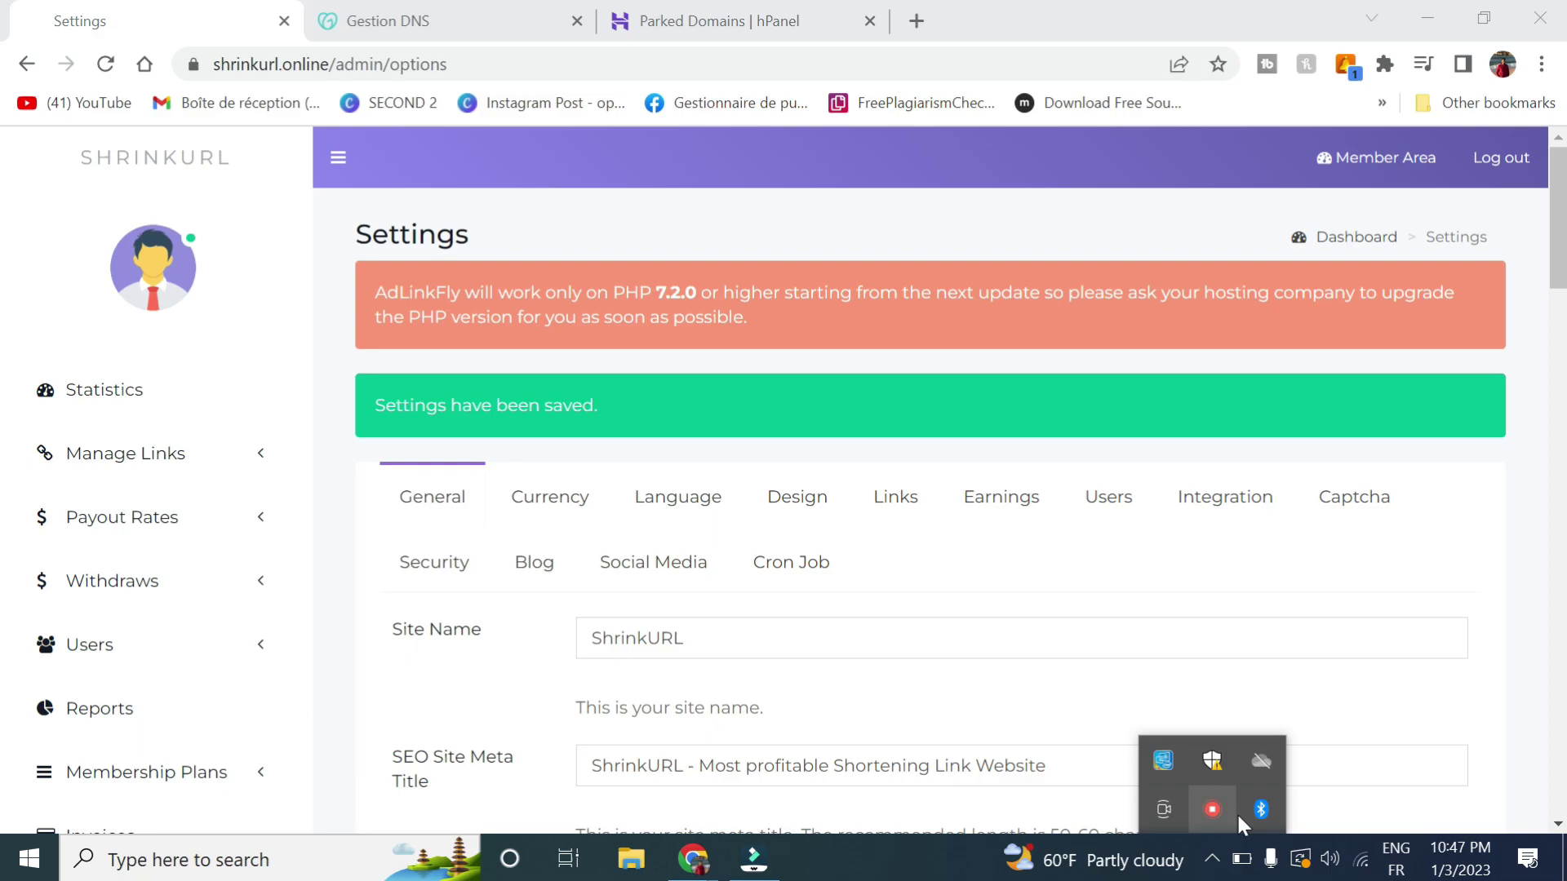